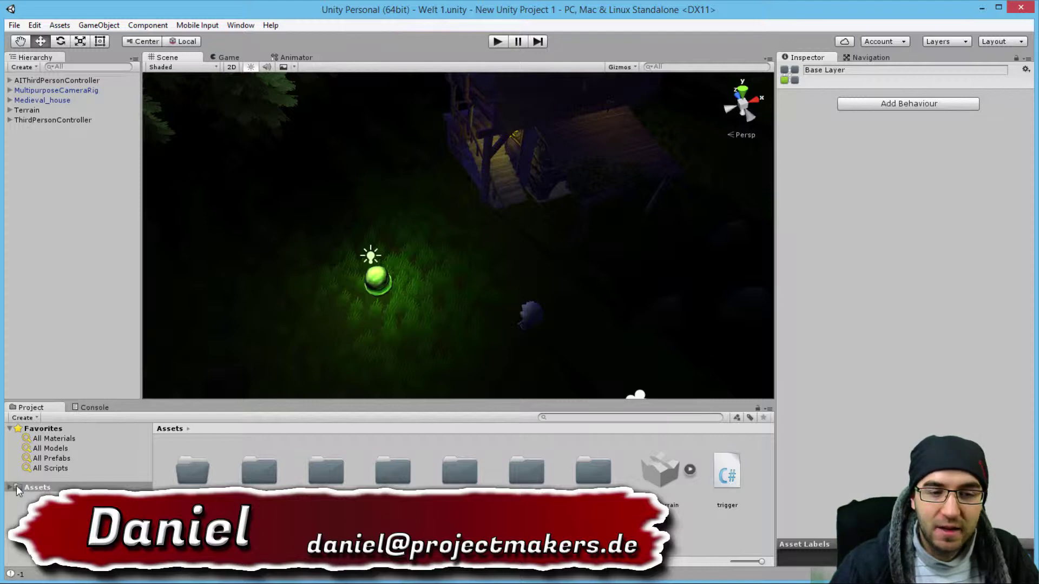
# Step: Browse to the Assets/Cha_Data/Monster/Cha_Slime/Motions folder
pyautogui.click(9, 486)
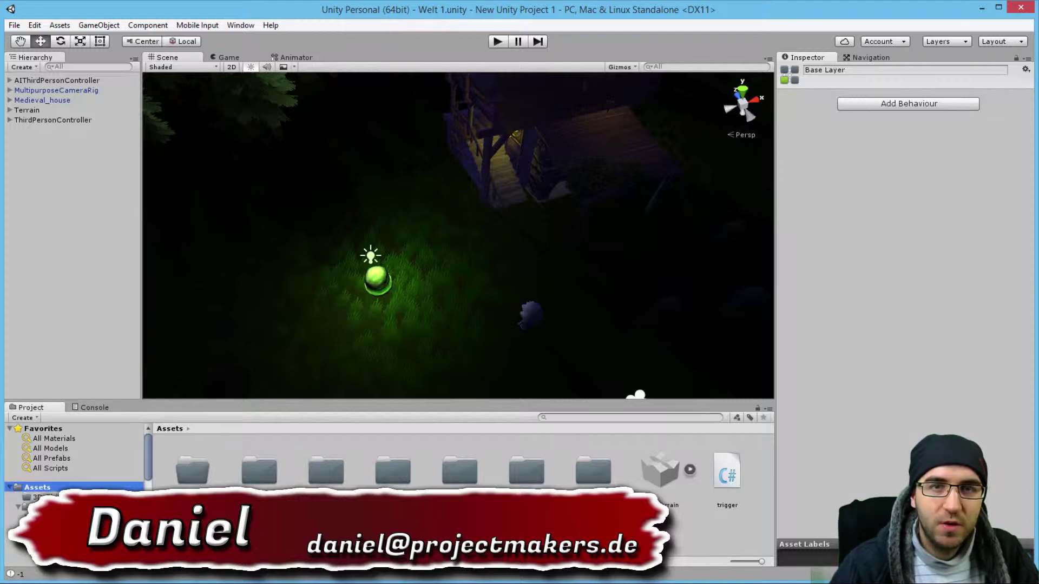
pyautogui.scroll(-2, 74, 458)
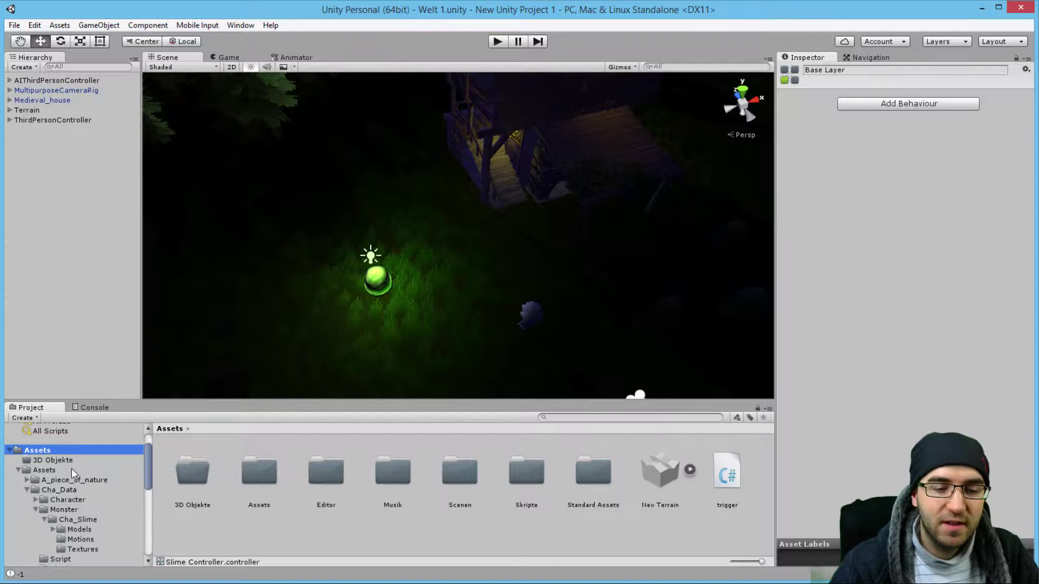
pyautogui.click(60, 489)
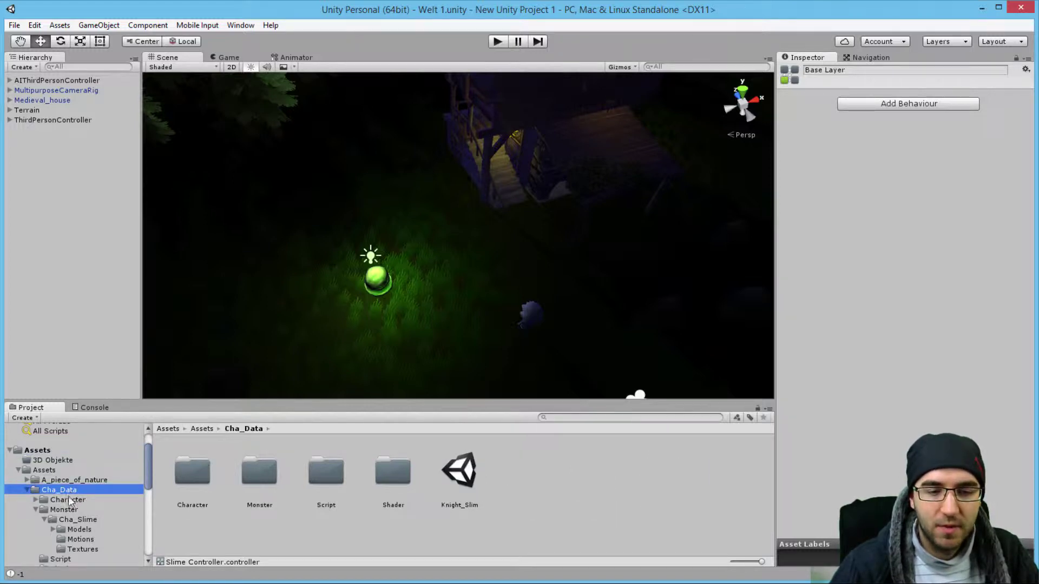
pyautogui.click(68, 509)
pyautogui.click(72, 518)
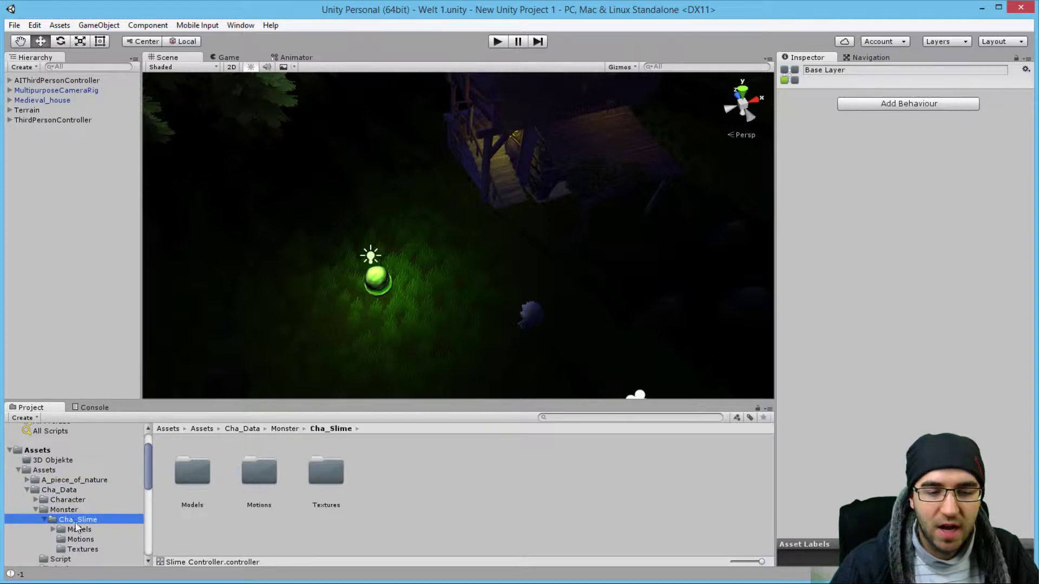
pyautogui.click(86, 540)
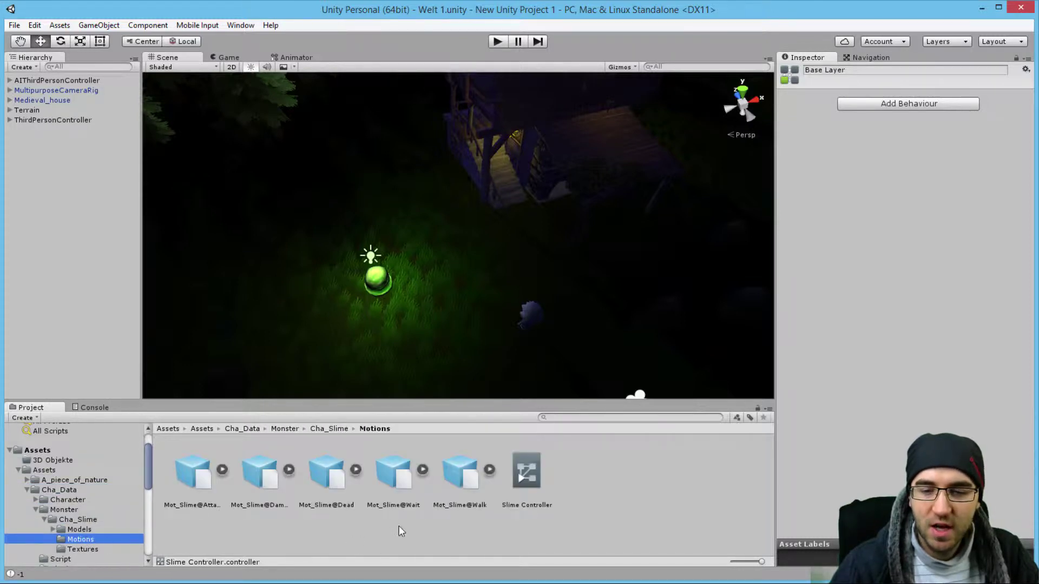
pyautogui.click(482, 534)
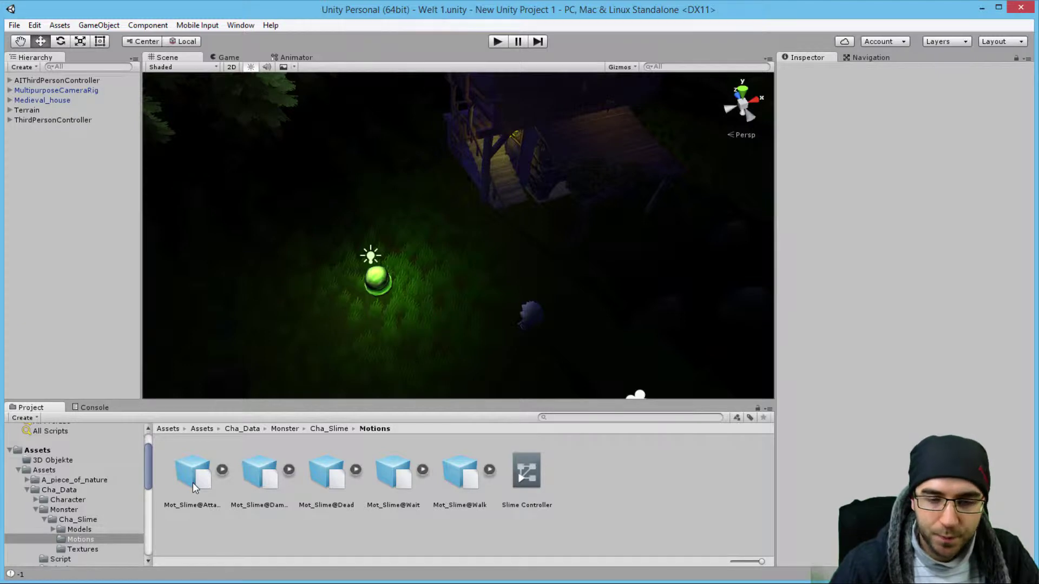
# Step: Set the Attack, Damage and Dead clips' animation type to Generic and apply it
pyautogui.click(205, 474)
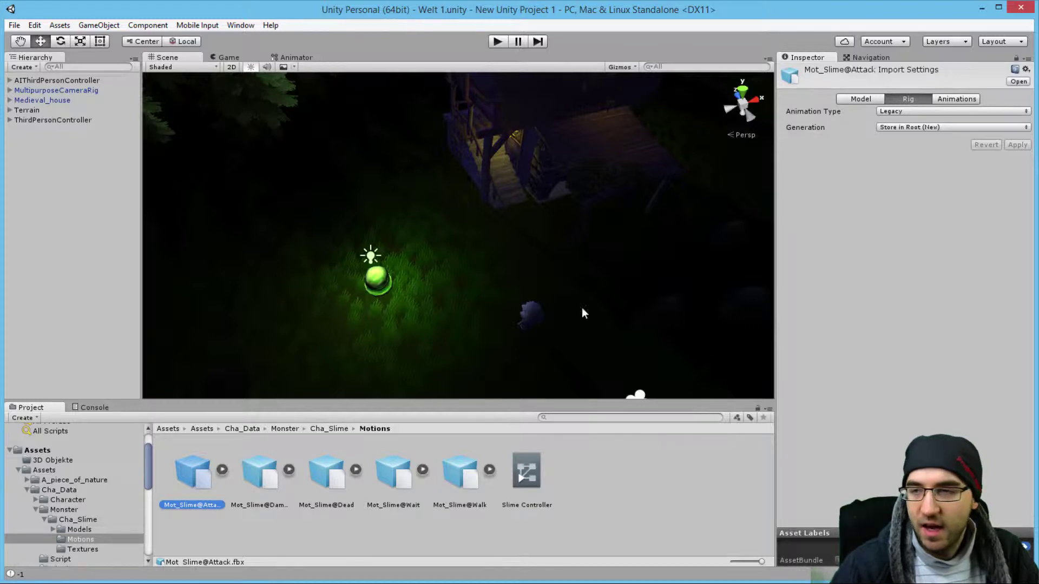
pyautogui.click(895, 111)
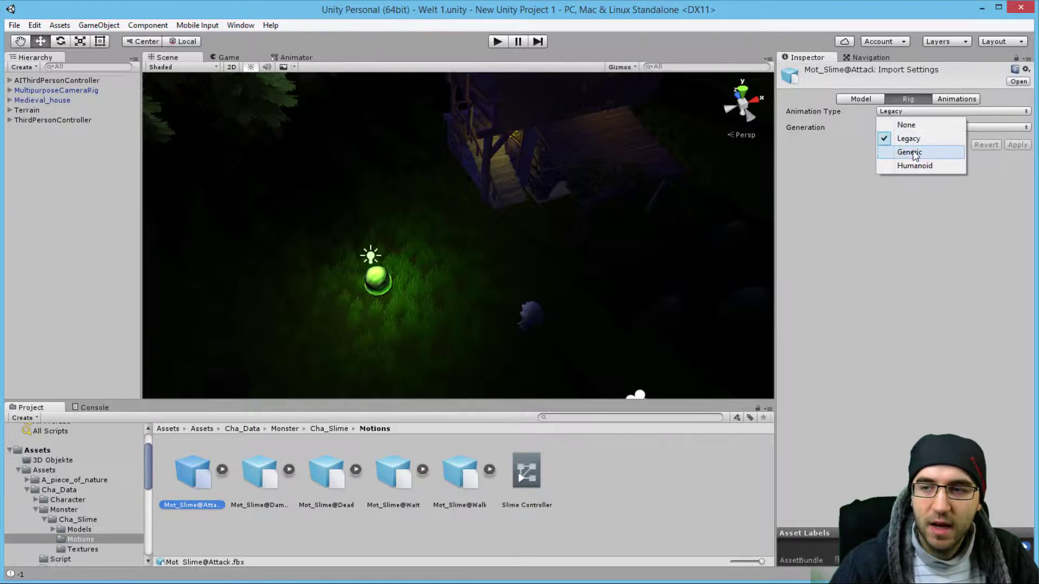
pyautogui.click(913, 152)
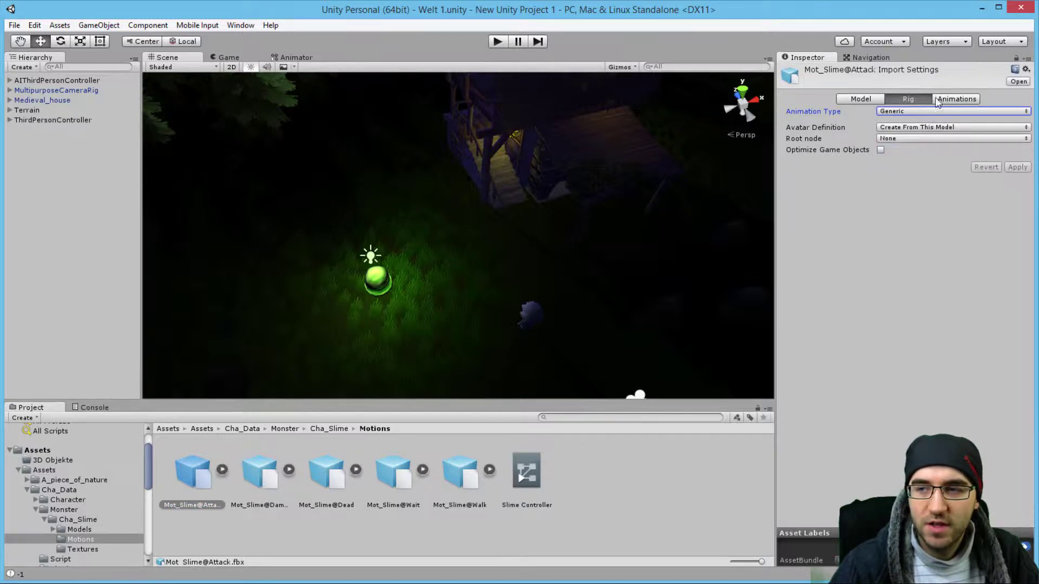
pyautogui.click(264, 471)
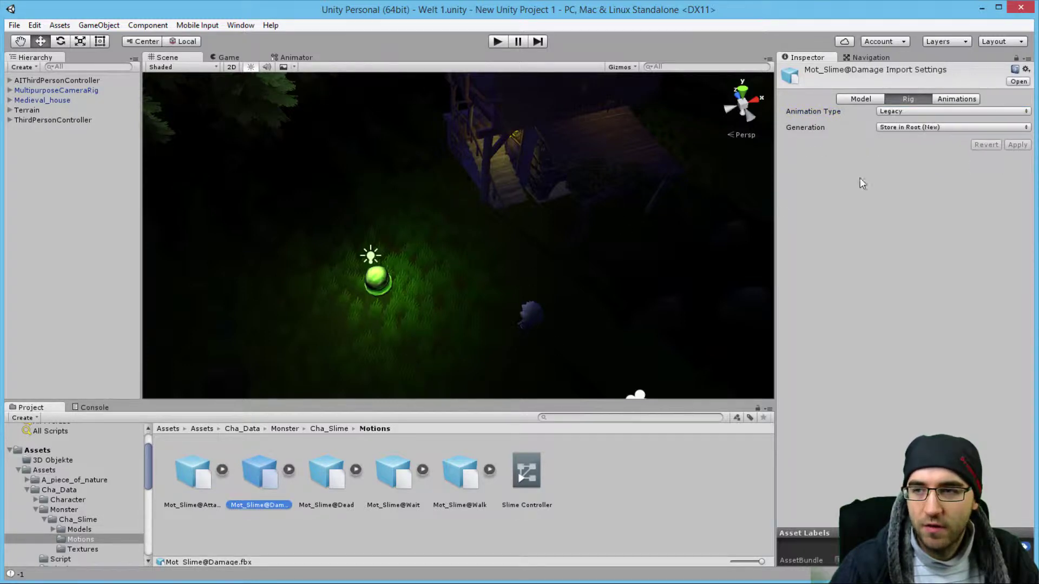
pyautogui.click(895, 110)
pyautogui.click(913, 152)
pyautogui.click(1017, 167)
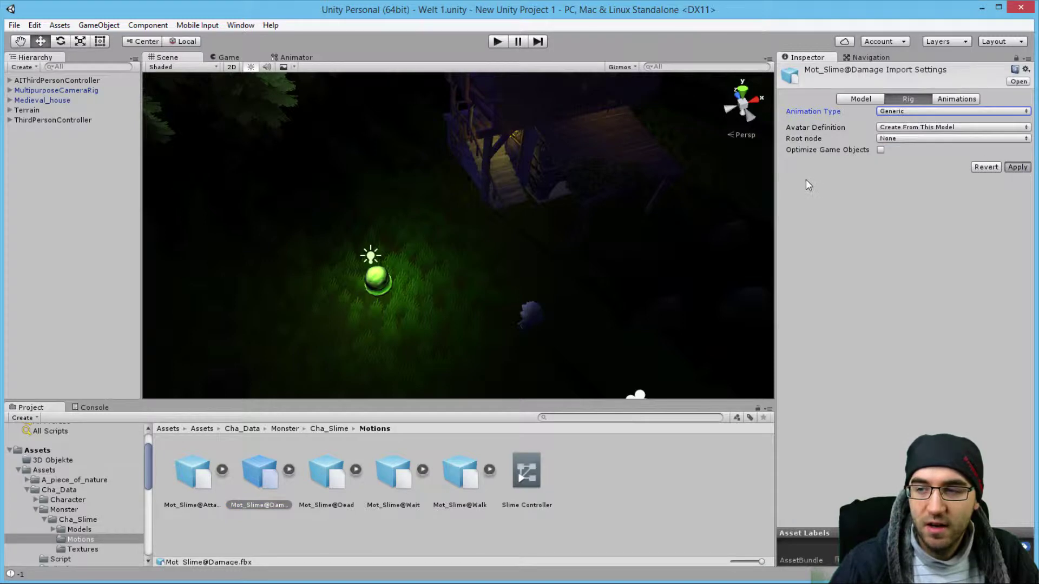
pyautogui.click(338, 471)
pyautogui.click(922, 112)
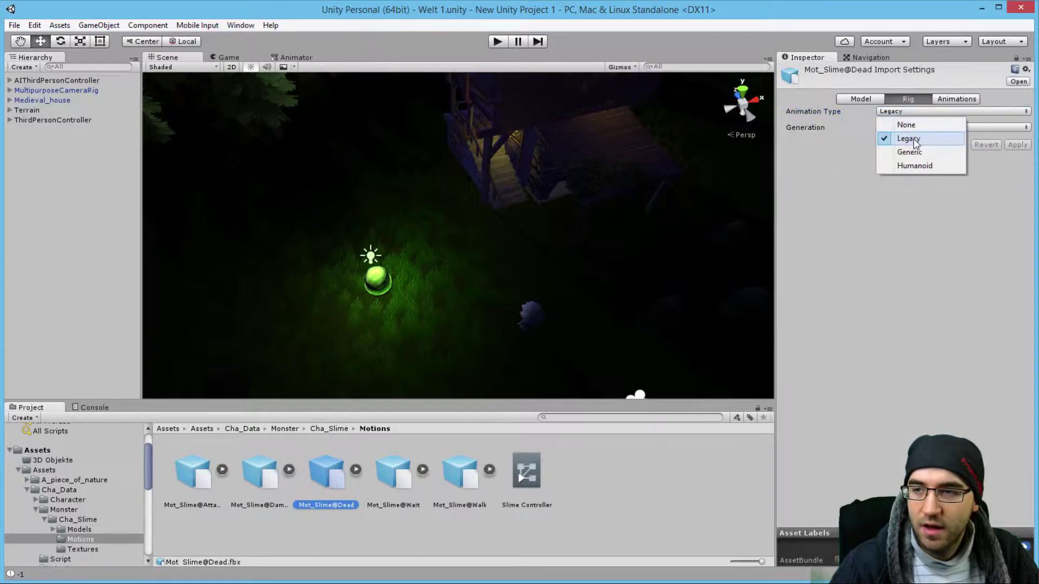
pyautogui.click(913, 153)
pyautogui.click(1017, 167)
# Step: Check the Wait and Walk clips' import settings
pyautogui.click(393, 474)
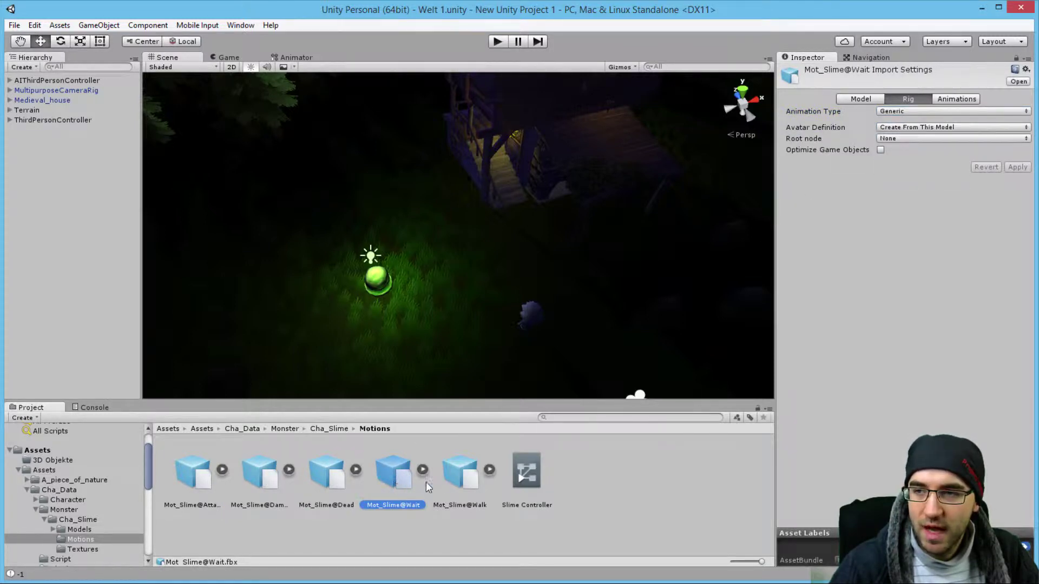
pyautogui.click(460, 473)
pyautogui.click(409, 487)
pyautogui.click(465, 479)
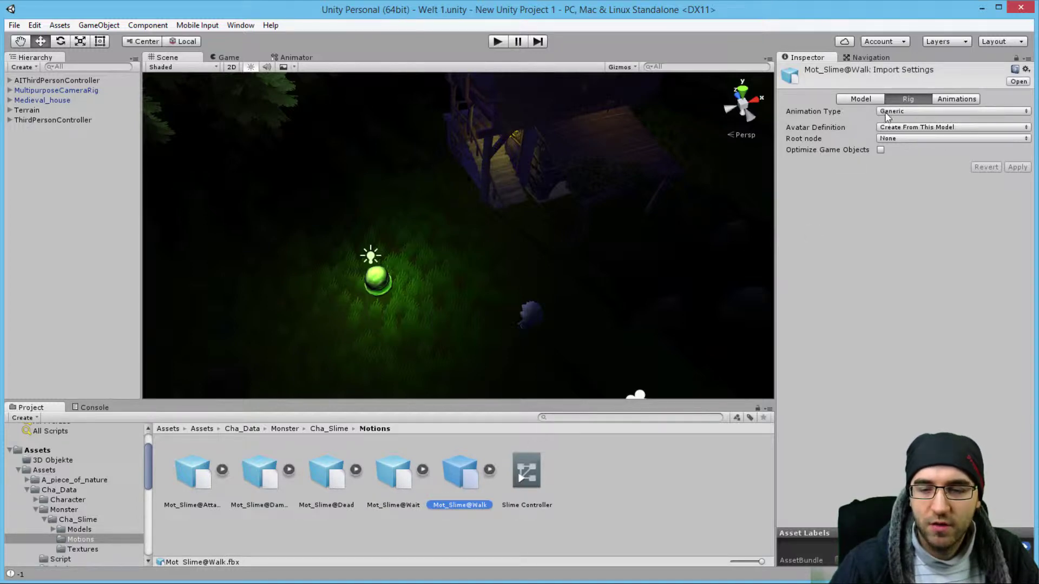
pyautogui.click(410, 521)
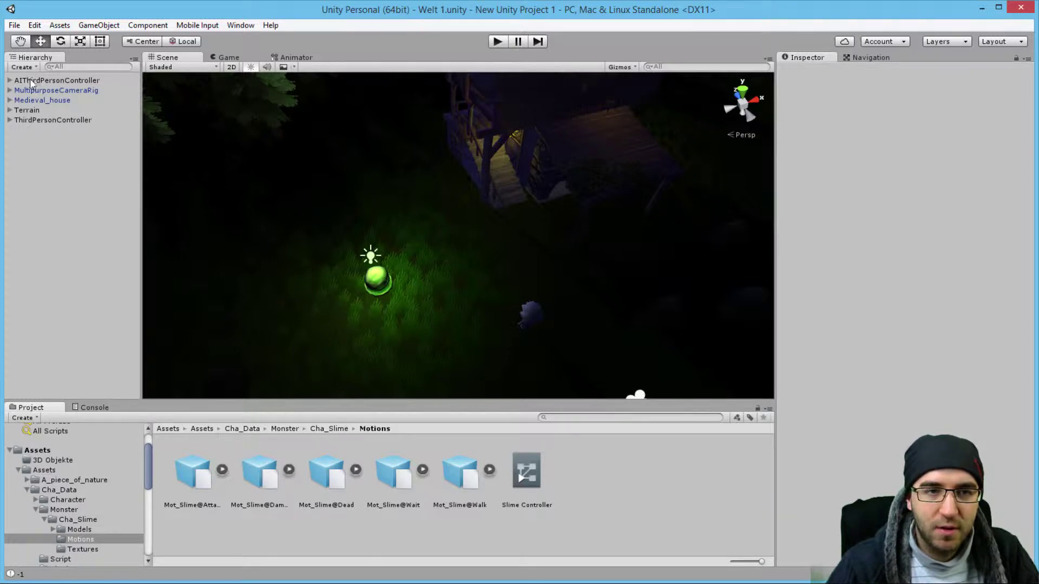
# Step: Delete the Trigger child object under the AIThirdPersonController enemy
pyautogui.click(9, 81)
pyautogui.click(38, 110)
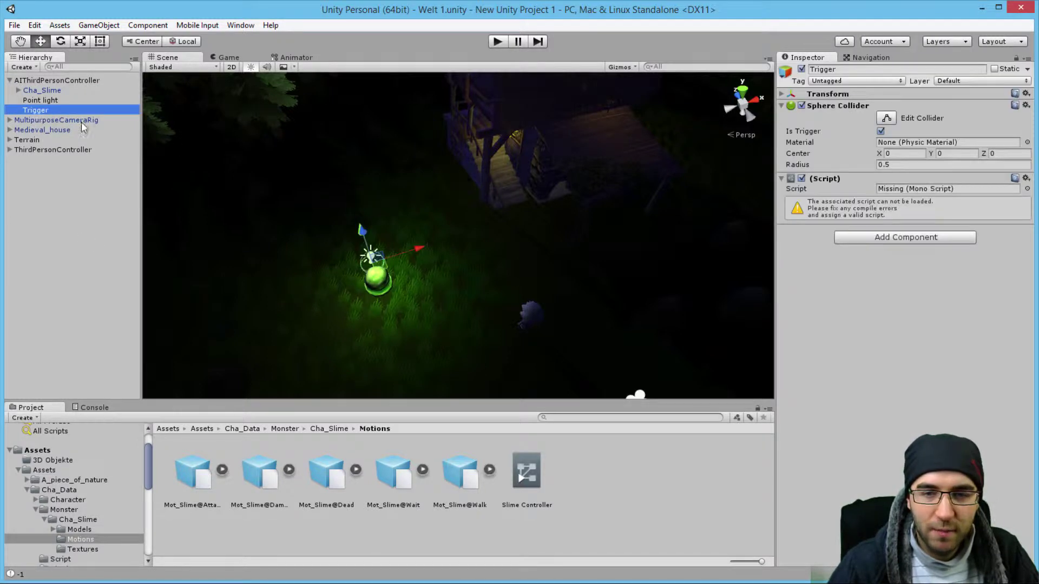
pyautogui.keyDown('alt'); pyautogui.moveTo(463, 269); pyautogui.dragTo(281, 251); pyautogui.keyUp('alt')
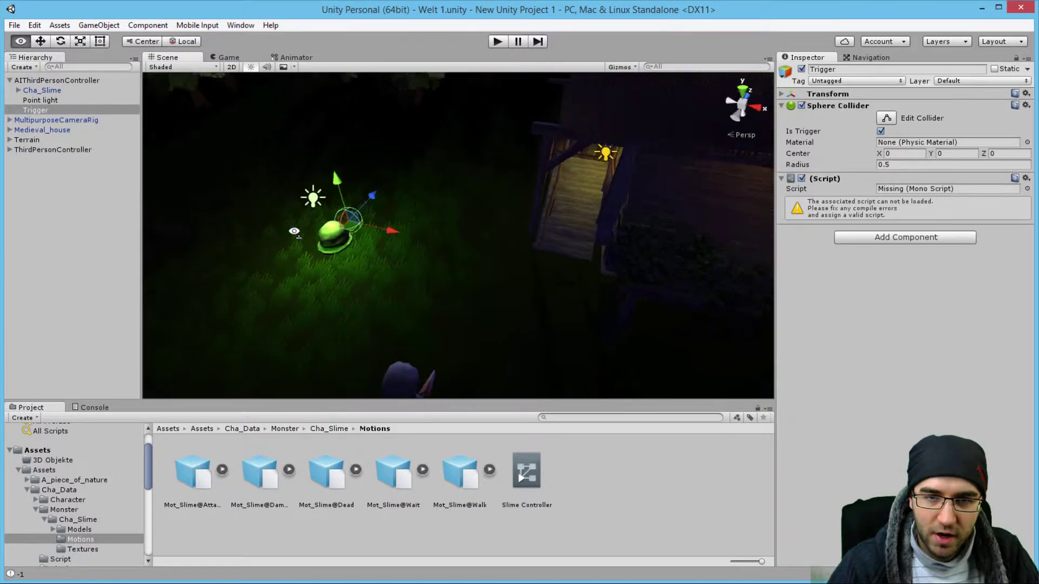
pyautogui.keyDown('alt'); pyautogui.moveTo(281, 251); pyautogui.dragTo(108, 170); pyautogui.keyUp('alt')
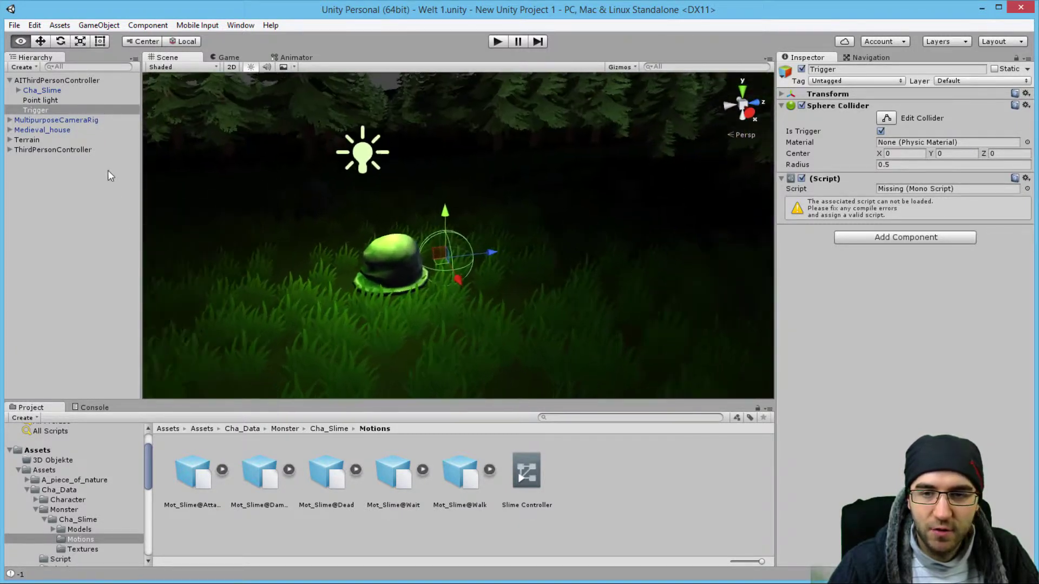
pyautogui.scroll(3, 399, 236)
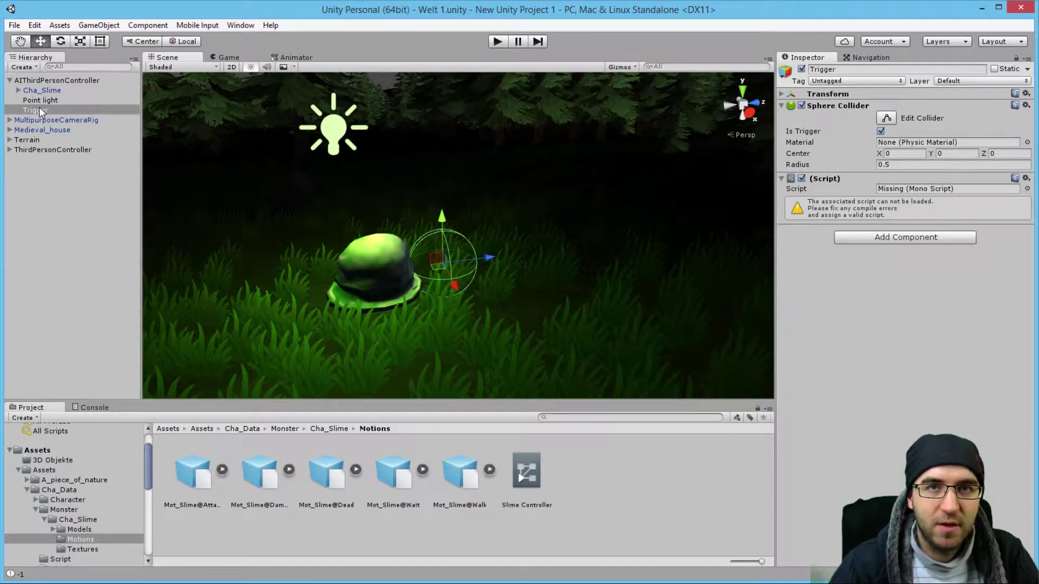
pyautogui.press('Delete')
# Step: Add a Sphere Collider component to the AIThirdPersonController enemy
pyautogui.click(57, 82)
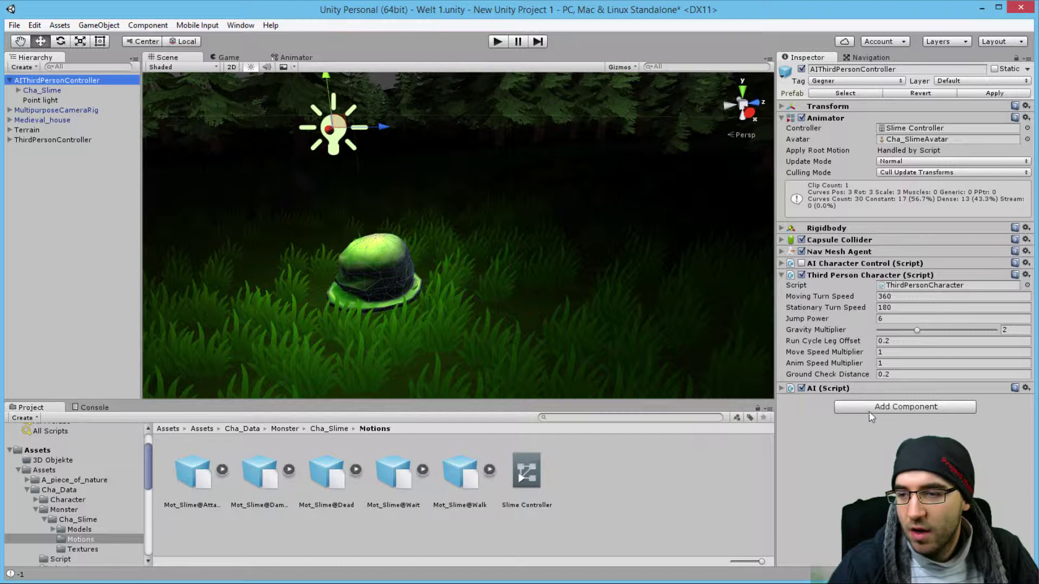
pyautogui.click(866, 275)
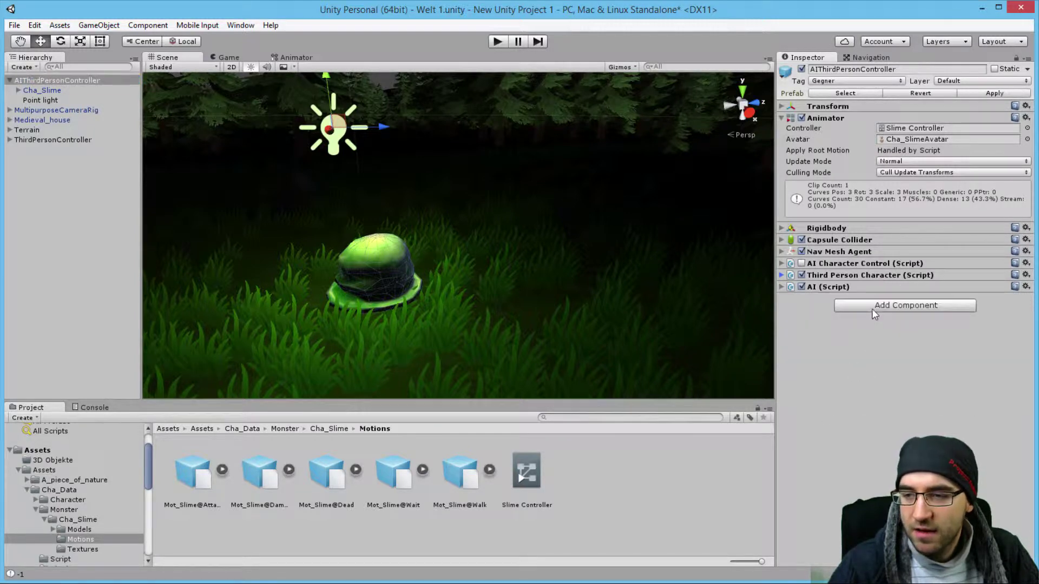
pyautogui.click(871, 307)
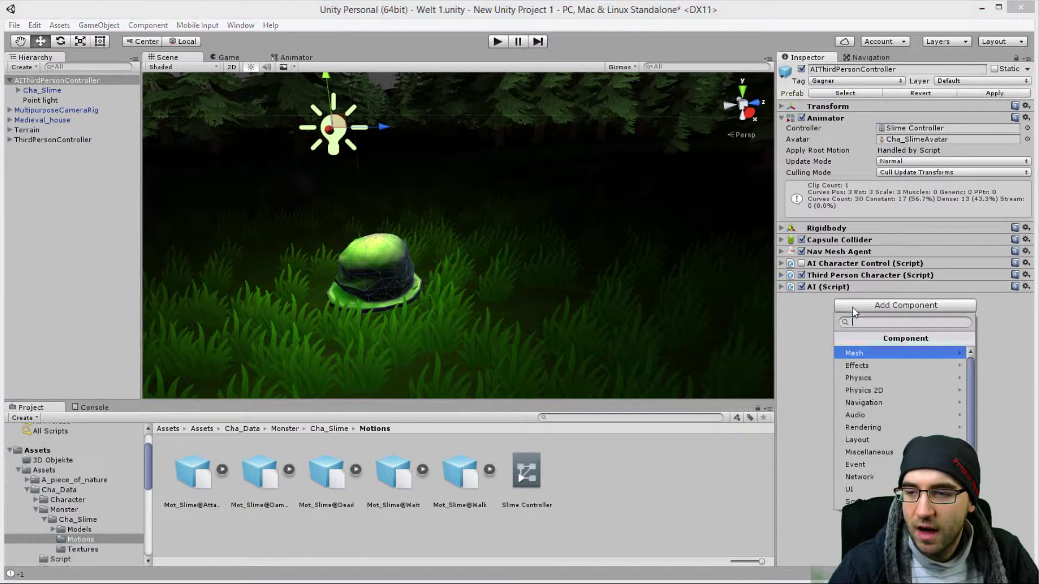
pyautogui.click(891, 377)
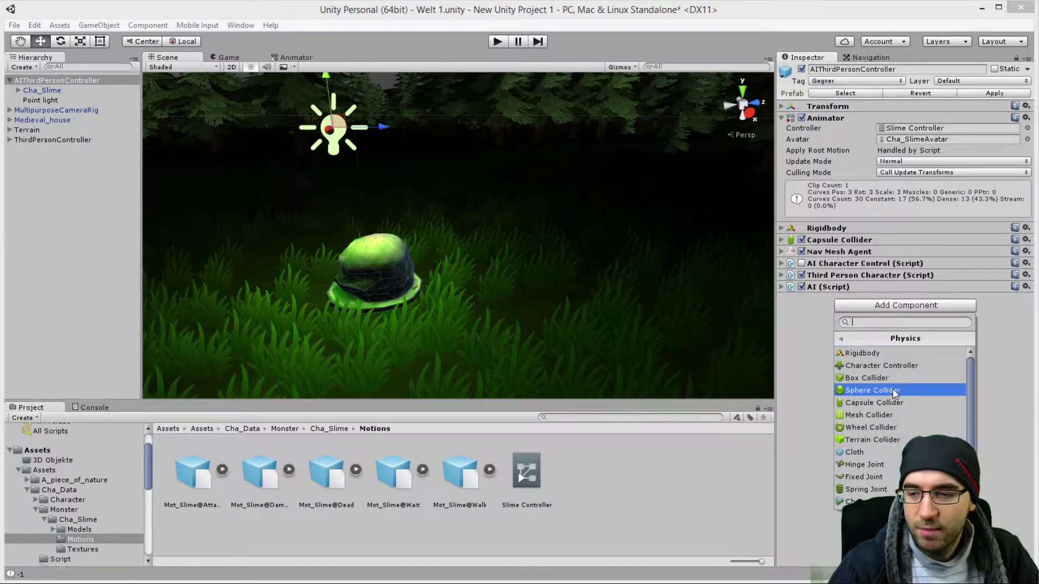
pyautogui.click(891, 389)
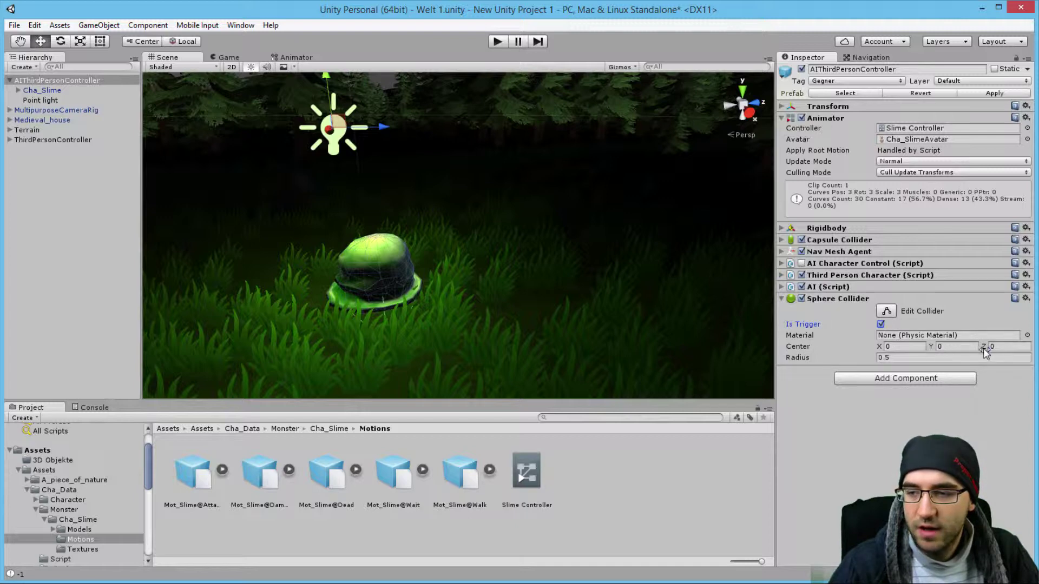
# Step: Move the sphere collider's centre to Y 0.54, Z 0.87 and check its placement
pyautogui.moveTo(984, 347); pyautogui.dragTo(1007, 347)
pyautogui.write('1.11')
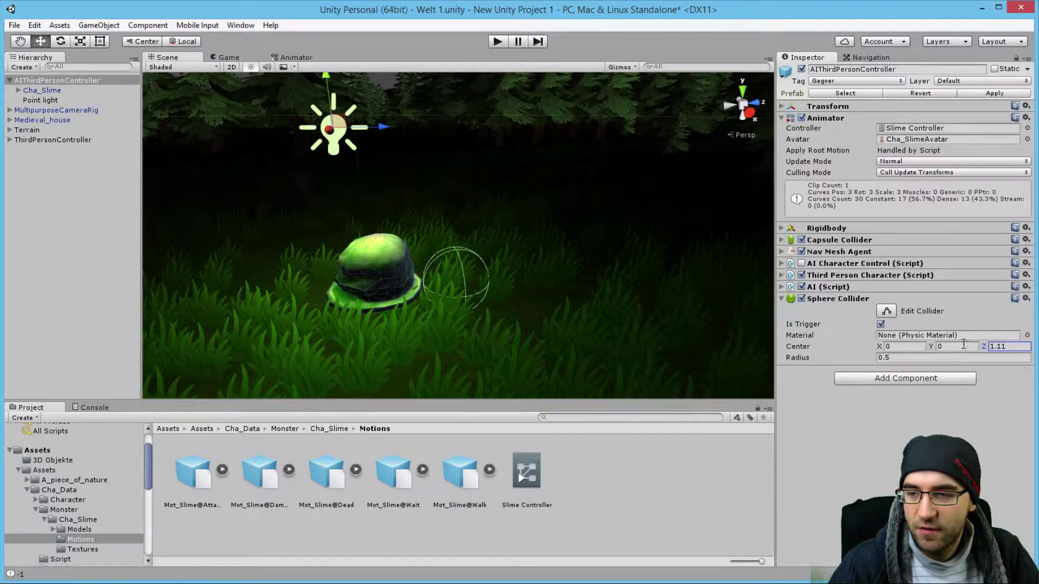
pyautogui.moveTo(931, 347); pyautogui.dragTo(948, 351)
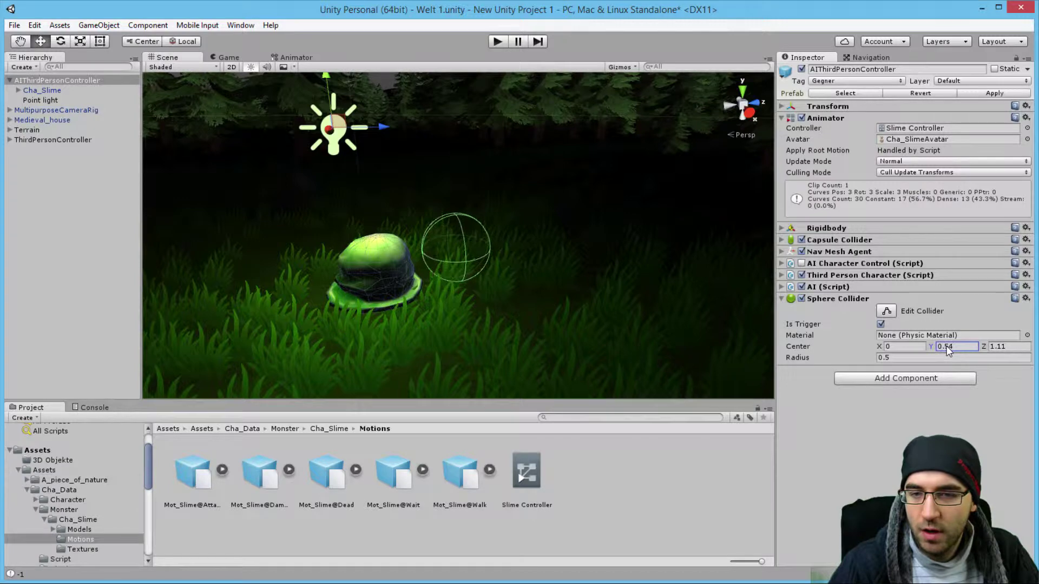
pyautogui.moveTo(984, 347); pyautogui.dragTo(983, 349)
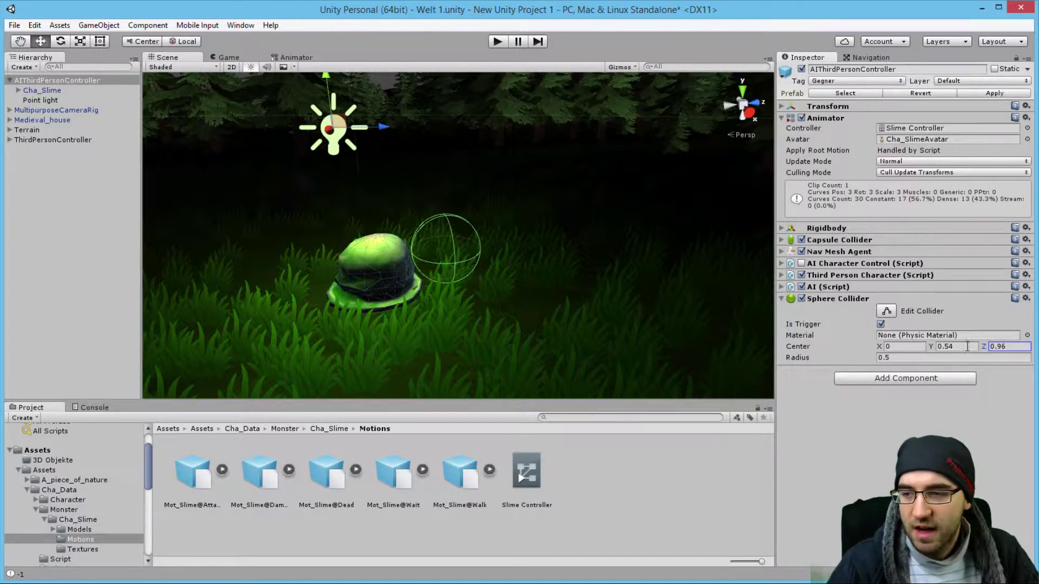
pyautogui.moveTo(981, 345); pyautogui.dragTo(978, 346)
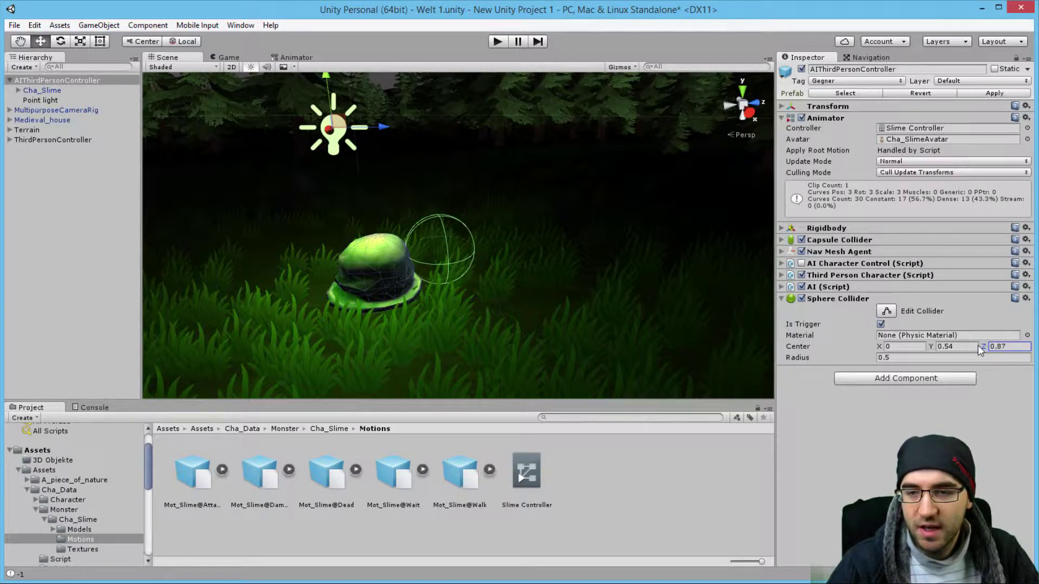
pyautogui.keyDown('alt'); pyautogui.moveTo(572, 283); pyautogui.dragTo(433, 226); pyautogui.keyUp('alt')
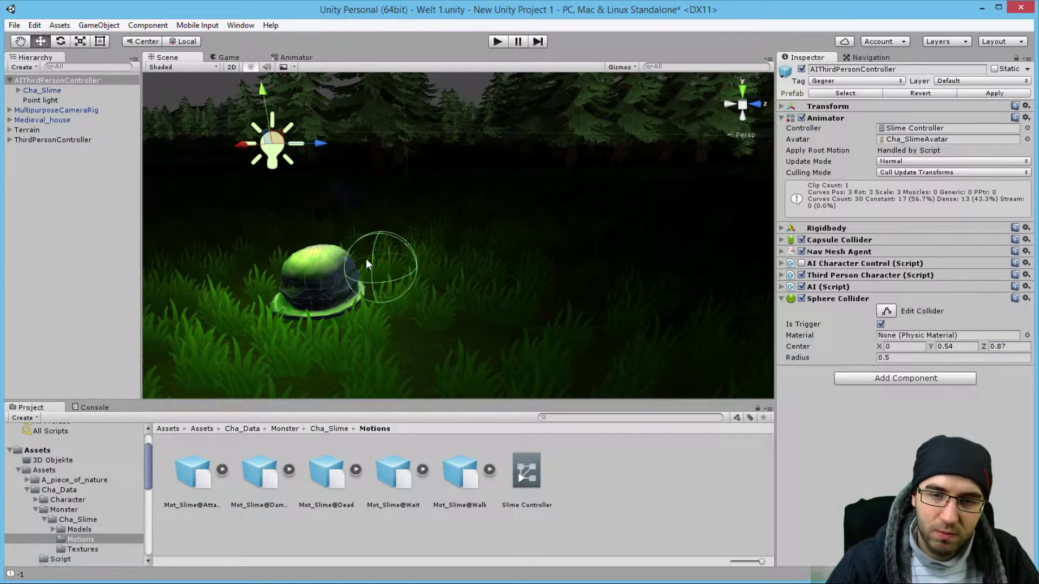
pyautogui.moveTo(455, 273)
pyautogui.keyDown('alt'); pyautogui.mouseDown()
pyautogui.moveTo(601, 296)
pyautogui.moveTo(548, 308)
pyautogui.mouseUp(); pyautogui.keyUp('alt')
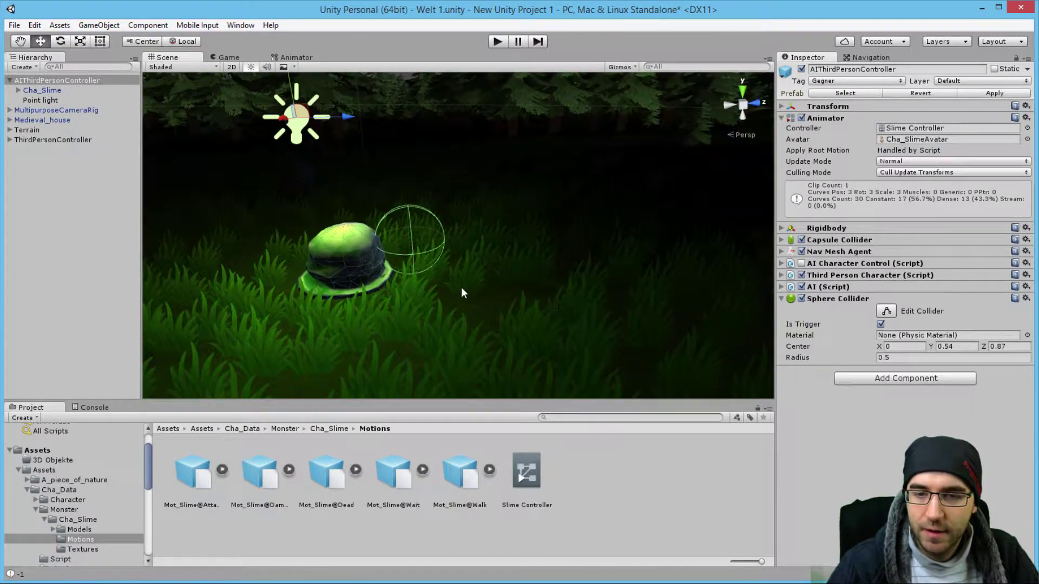
pyautogui.moveTo(461, 288)
pyautogui.keyDown('alt'); pyautogui.mouseDown()
pyautogui.moveTo(560, 323)
pyautogui.moveTo(544, 281)
pyautogui.mouseUp(); pyautogui.keyUp('alt')
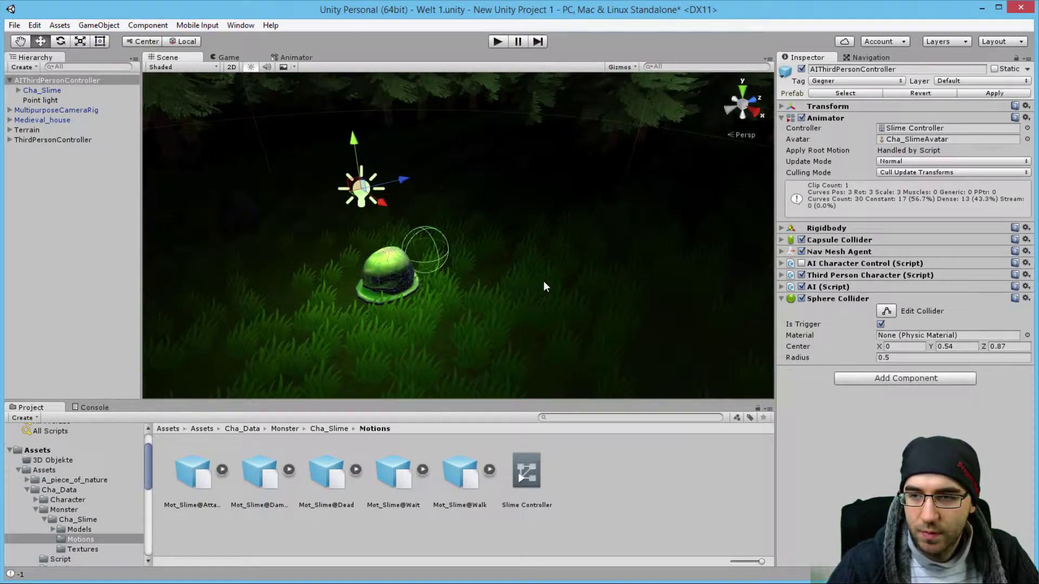
pyautogui.click(781, 297)
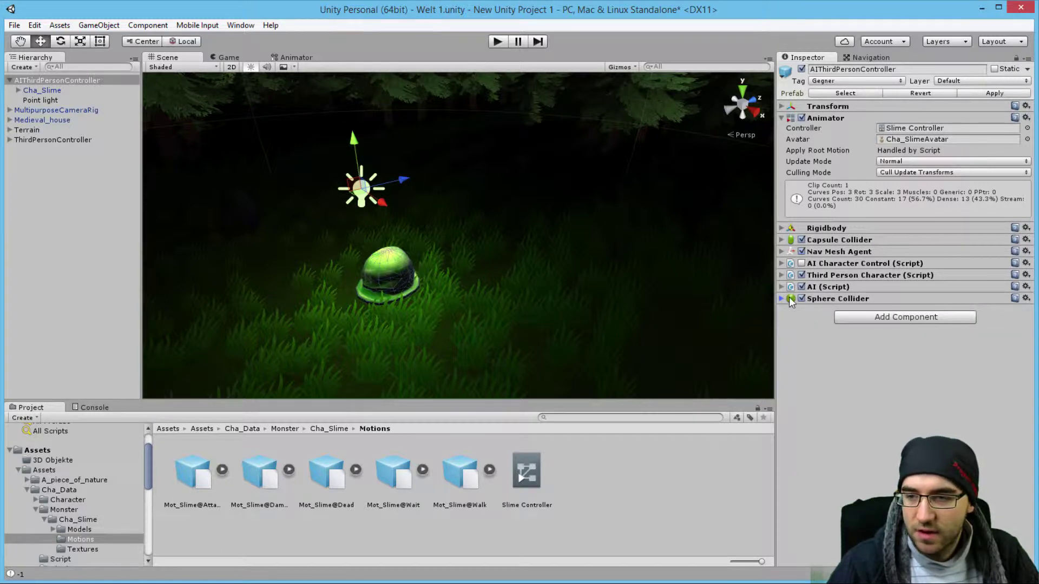
pyautogui.click(781, 298)
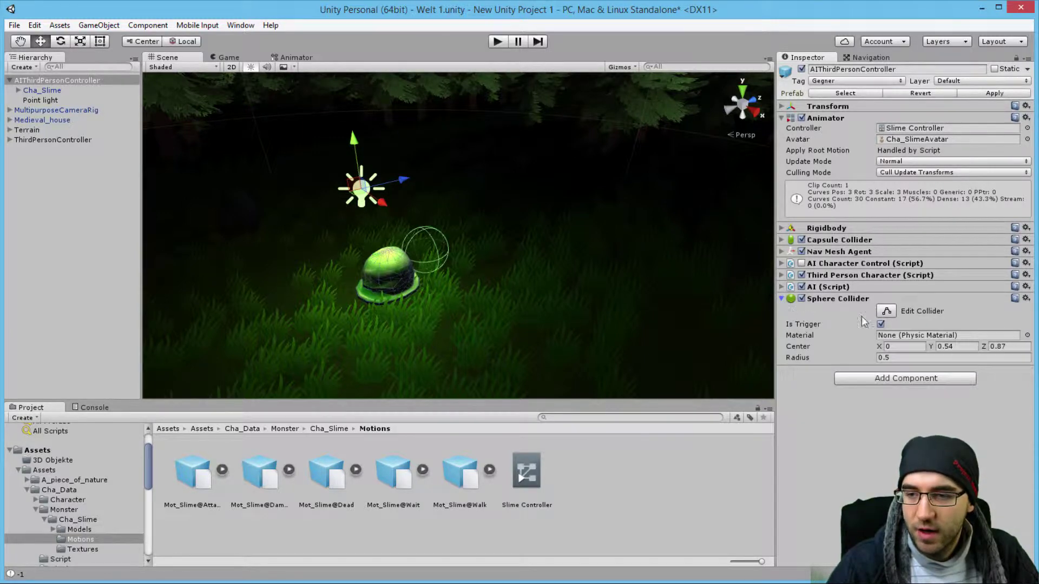
pyautogui.click(781, 298)
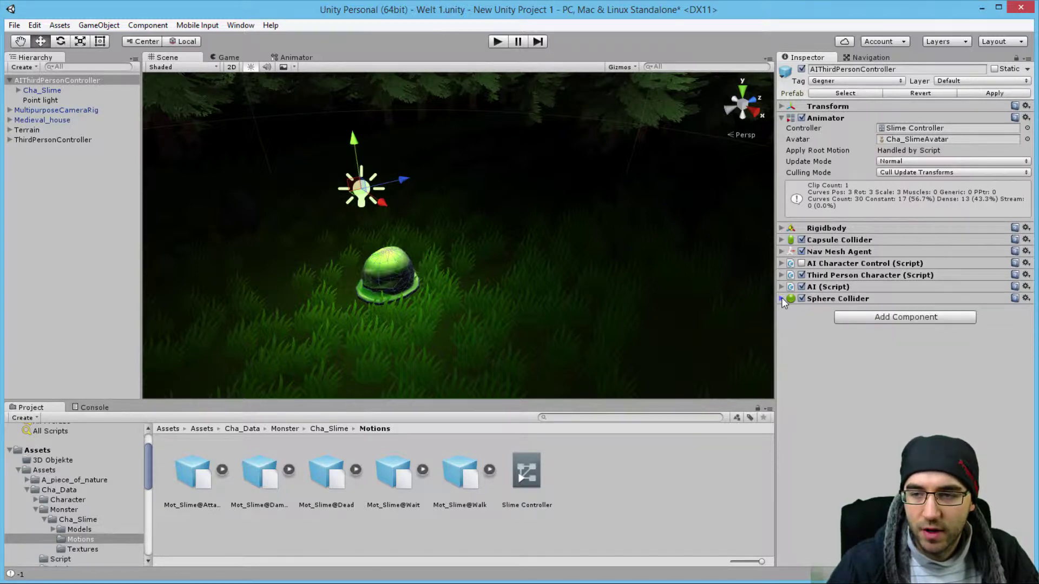
pyautogui.moveTo(292, 257); pyautogui.dragTo(324, 270, button='middle')
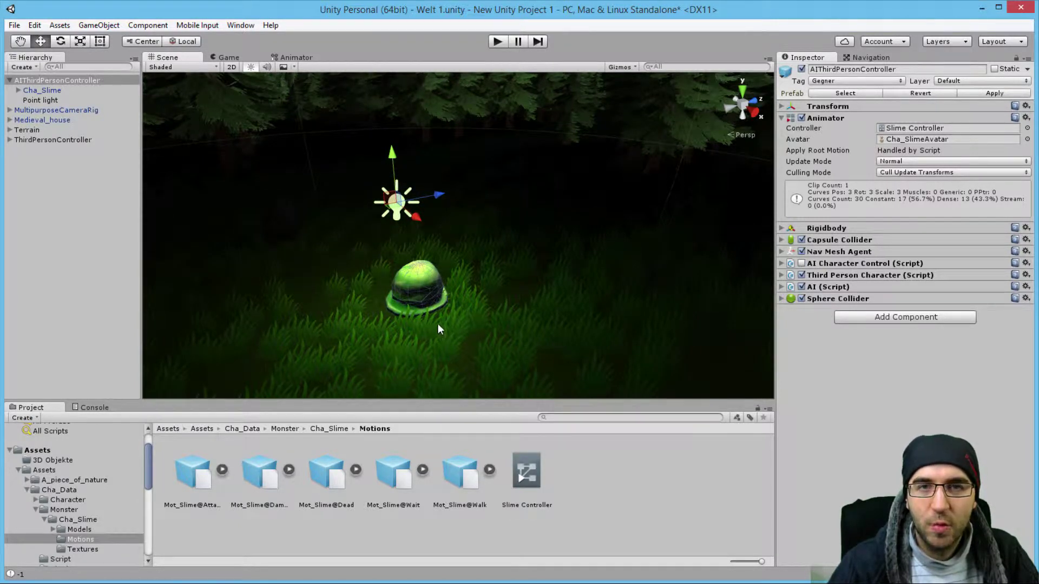
pyautogui.moveTo(337, 306)
pyautogui.mouseDown(button='right')
pyautogui.moveTo(436, 340)
pyautogui.moveTo(587, 304)
pyautogui.mouseUp(button='right')
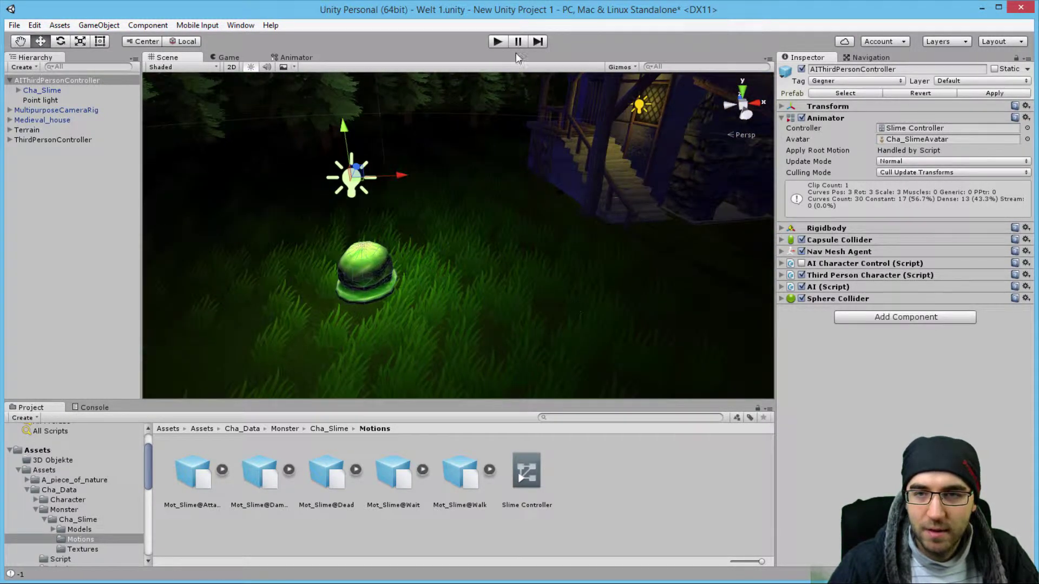
pyautogui.click(496, 41)
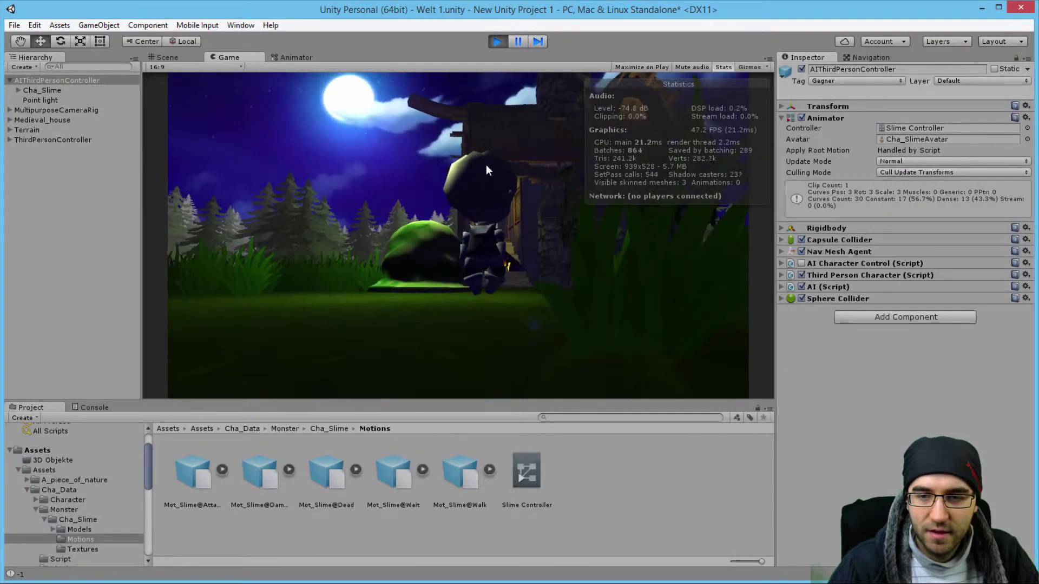
pyautogui.click(493, 43)
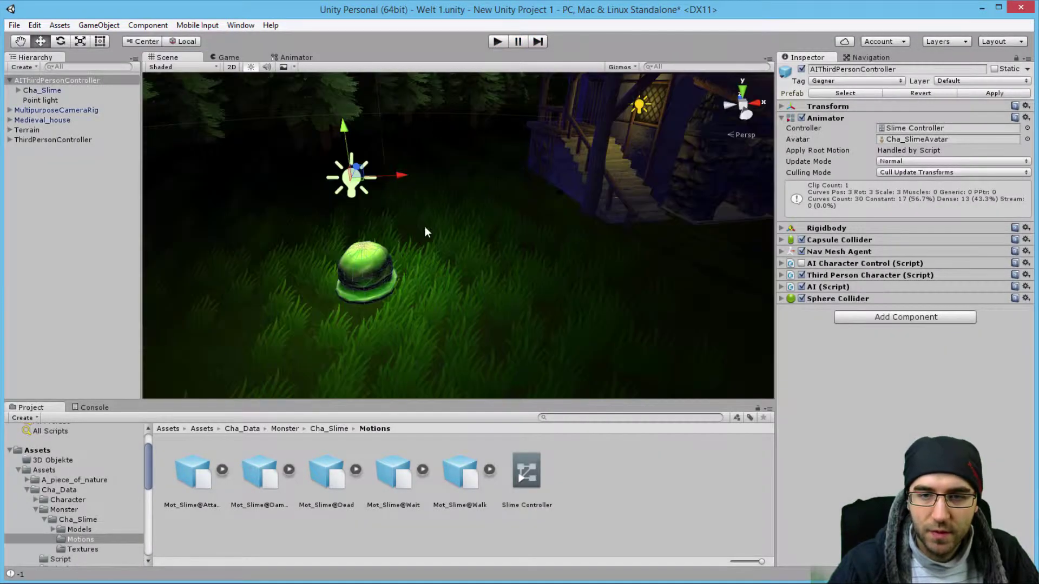
pyautogui.moveTo(424, 226); pyautogui.dragTo(290, 132, button='right')
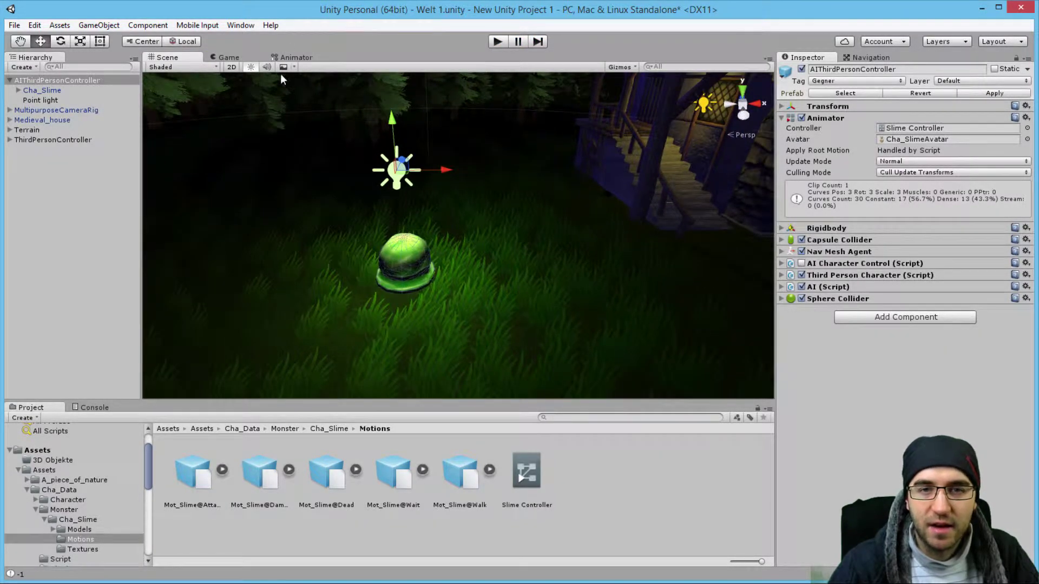
pyautogui.click(288, 57)
pyautogui.click(166, 58)
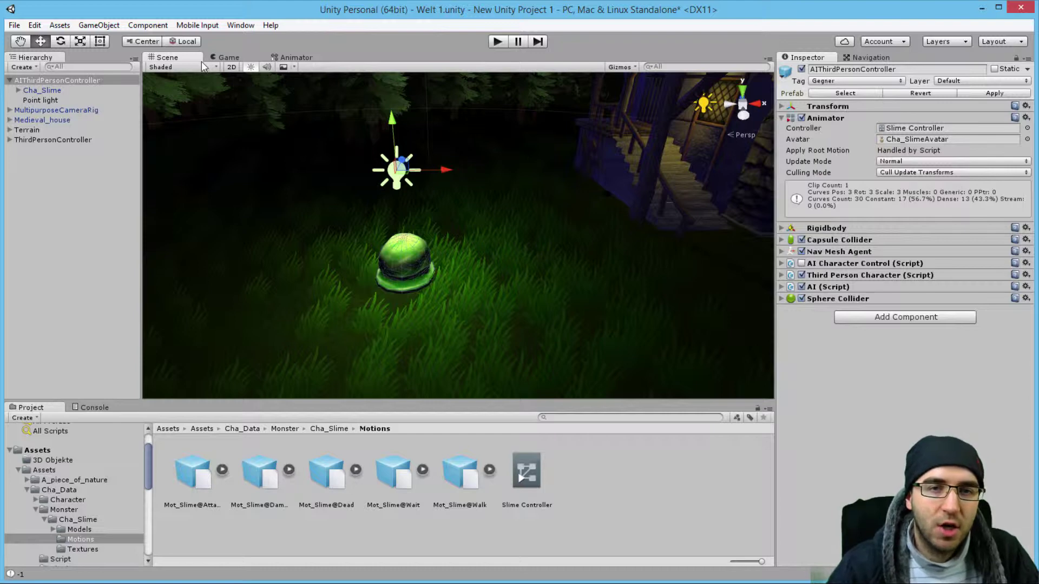
# Step: Open the Animator window with the AIThirdPersonController enemy selected
pyautogui.click(295, 56)
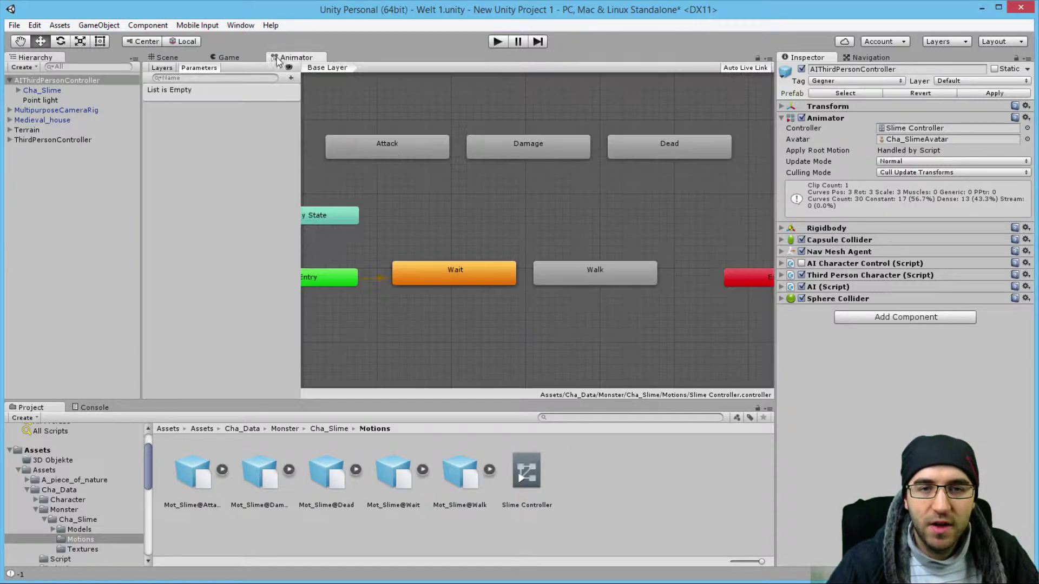
pyautogui.click(172, 56)
pyautogui.click(233, 27)
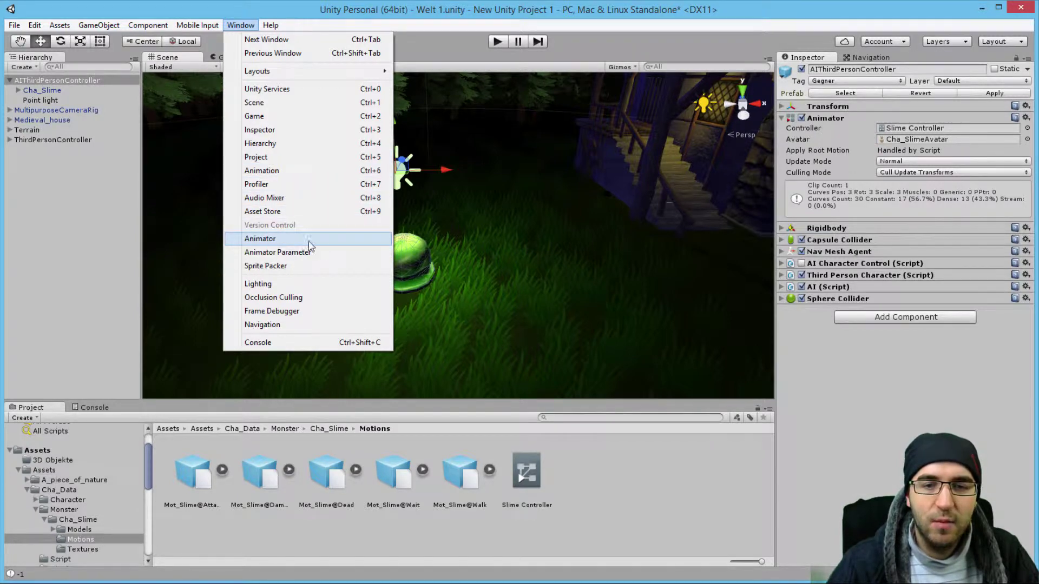
pyautogui.click(339, 240)
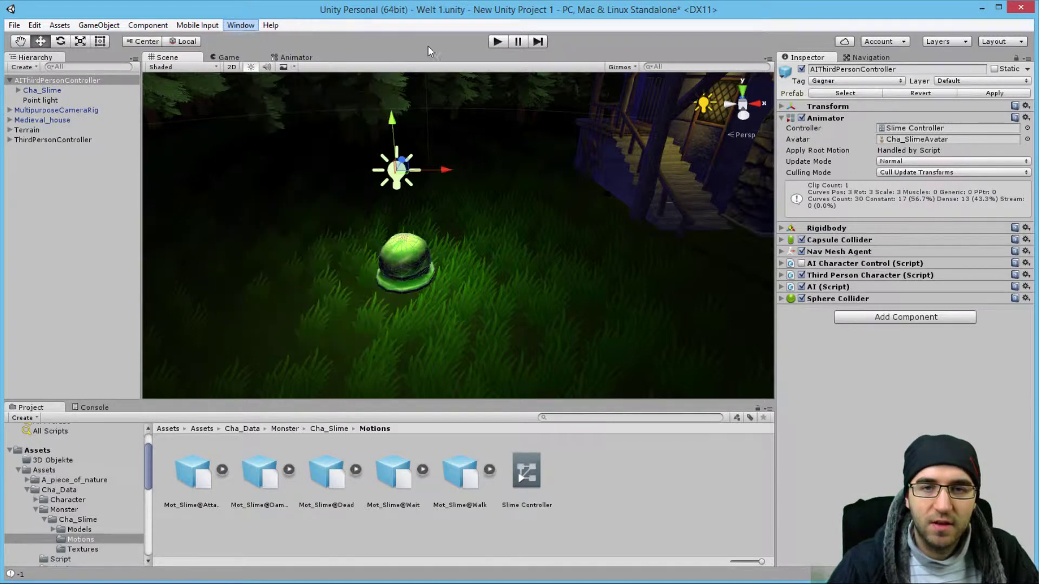
pyautogui.click(301, 58)
pyautogui.click(67, 83)
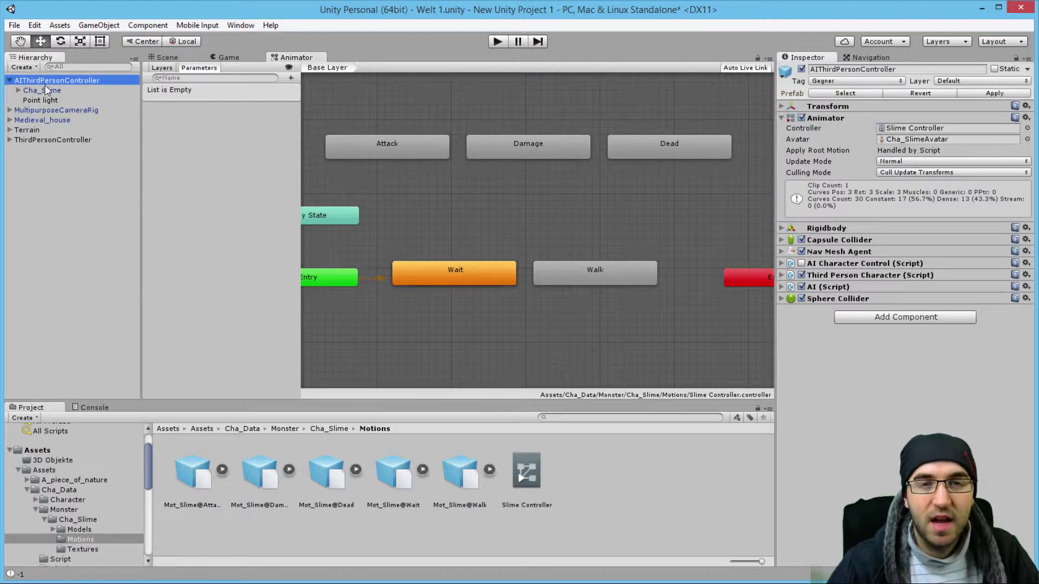
# Step: Rearrange the Any State and Exit nodes in the Slime Controller graph
pyautogui.rightClick(511, 209)
pyautogui.click(460, 209)
pyautogui.moveTo(492, 210)
pyautogui.mouseDown(button='middle')
pyautogui.moveTo(594, 195)
pyautogui.moveTo(447, 144)
pyautogui.moveTo(390, 191)
pyautogui.moveTo(559, 216)
pyautogui.moveTo(494, 223)
pyautogui.moveTo(504, 186)
pyautogui.moveTo(540, 225)
pyautogui.moveTo(529, 216)
pyautogui.mouseUp(button='middle')
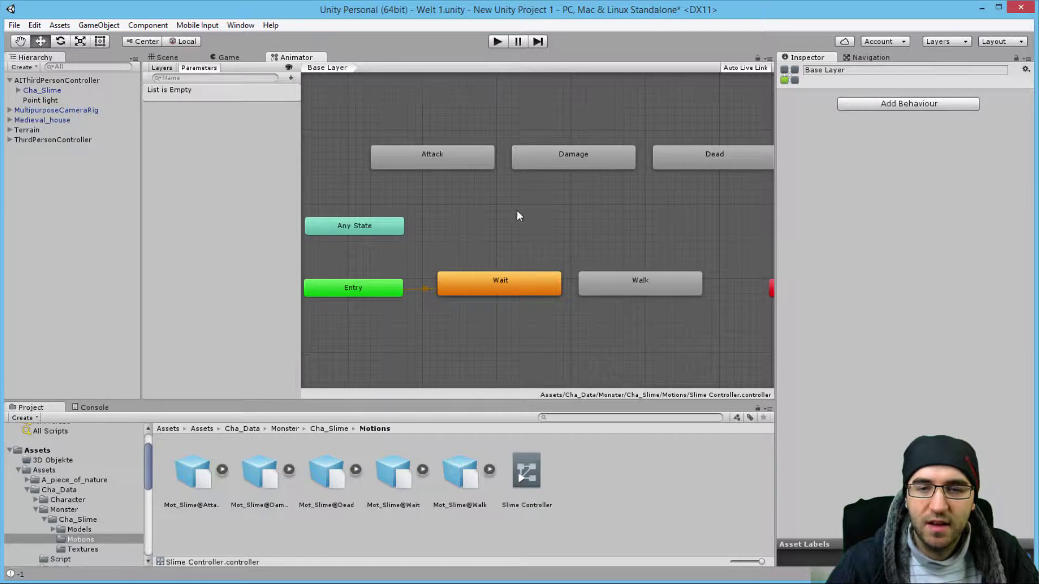
pyautogui.moveTo(518, 216); pyautogui.dragTo(528, 211, button='middle')
pyautogui.moveTo(385, 224); pyautogui.dragTo(349, 225)
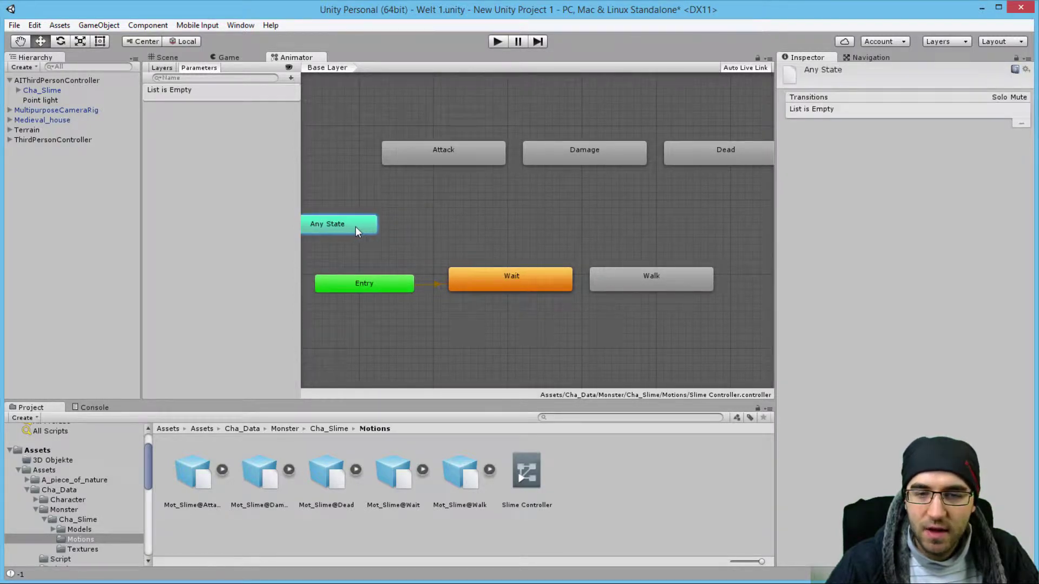
pyautogui.click(601, 216)
pyautogui.moveTo(600, 217); pyautogui.dragTo(498, 222, button='middle')
pyautogui.moveTo(728, 286)
pyautogui.mouseDown()
pyautogui.moveTo(768, 216)
pyautogui.moveTo(768, 226)
pyautogui.mouseUp()
pyautogui.click(469, 225)
pyautogui.moveTo(454, 219); pyautogui.dragTo(589, 240, button='middle')
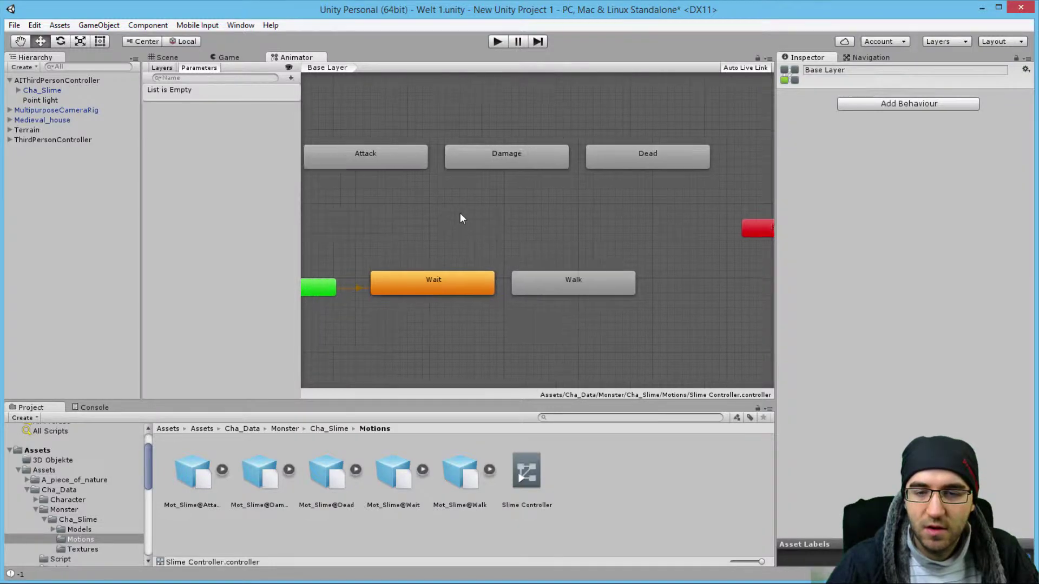
# Step: Inspect Entry's default transition to Wait and centre the graph on Wait and Walk
pyautogui.click(465, 313)
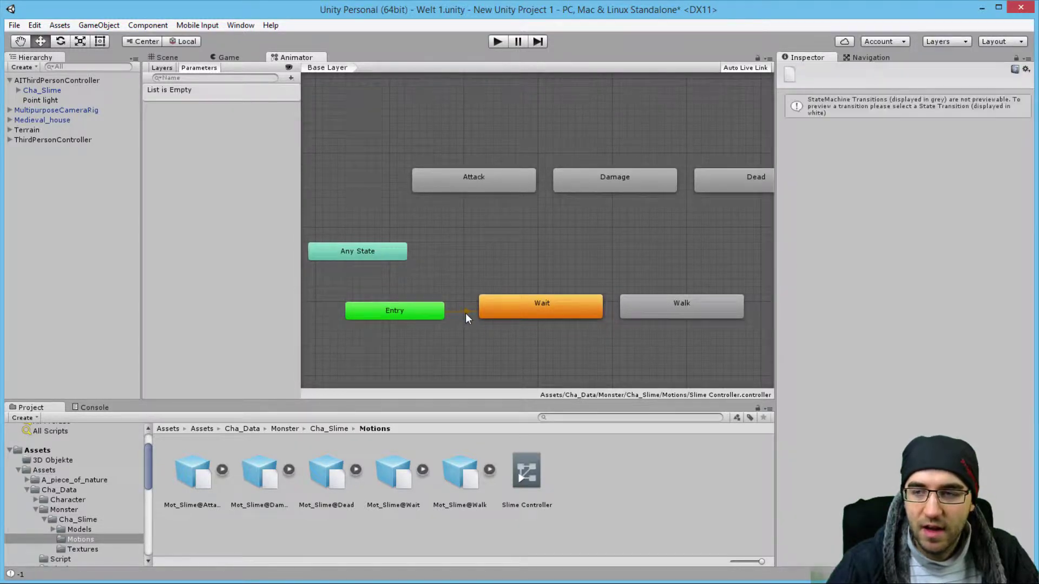
pyautogui.click(403, 317)
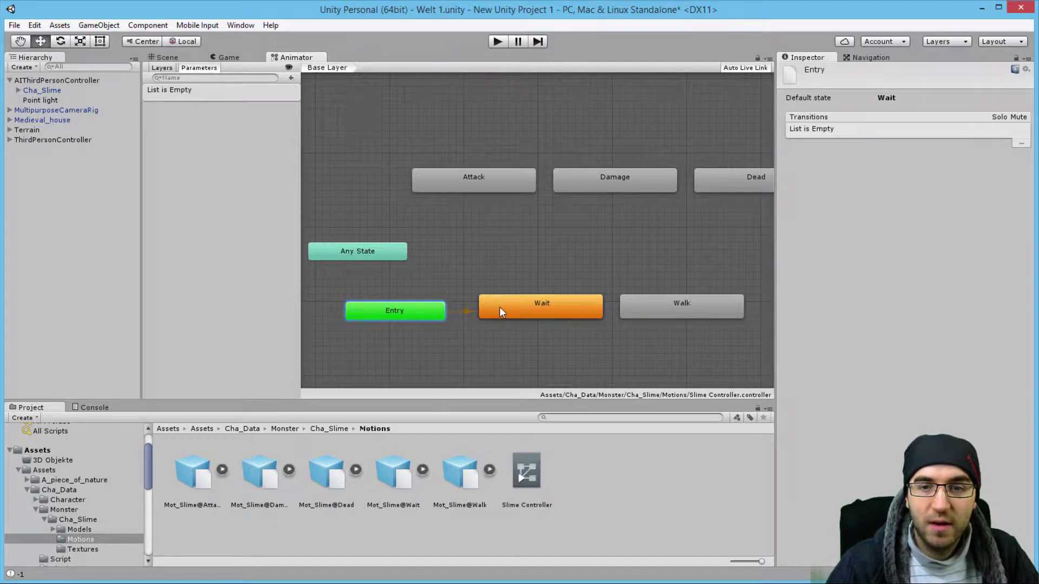
pyautogui.rightClick(427, 313)
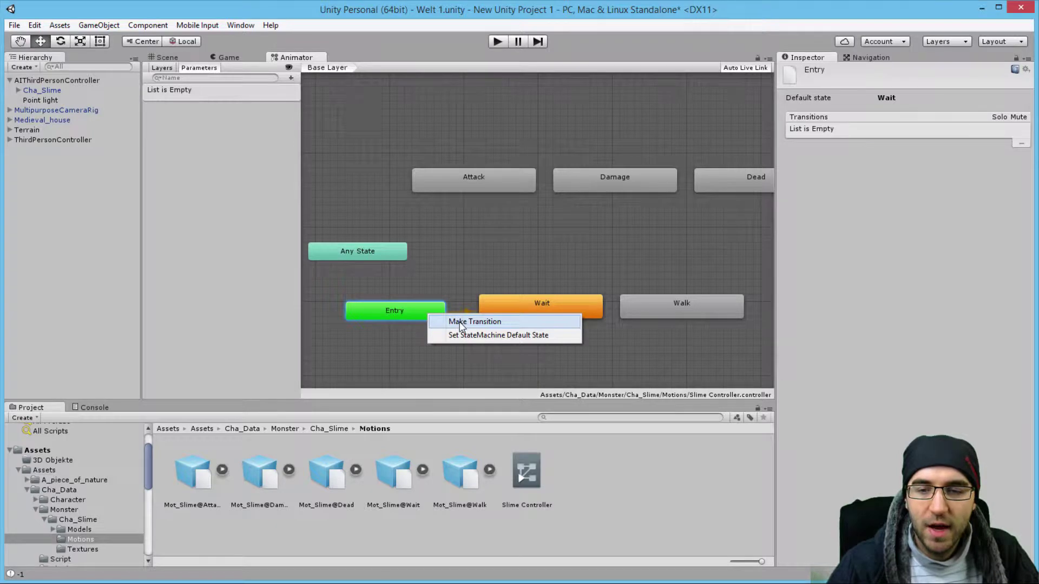
pyautogui.click(503, 303)
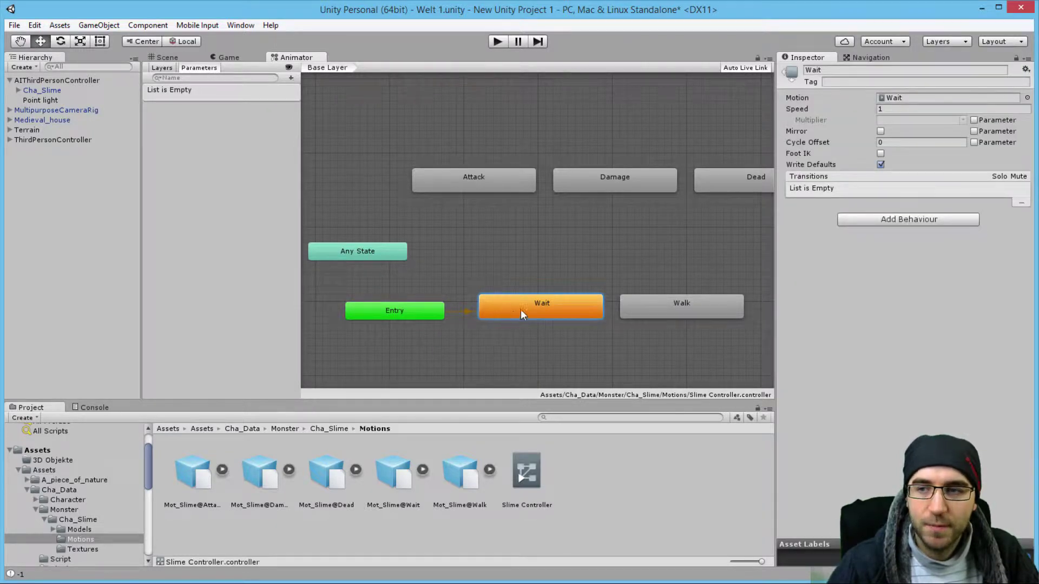
pyautogui.moveTo(512, 269); pyautogui.dragTo(453, 272, button='middle')
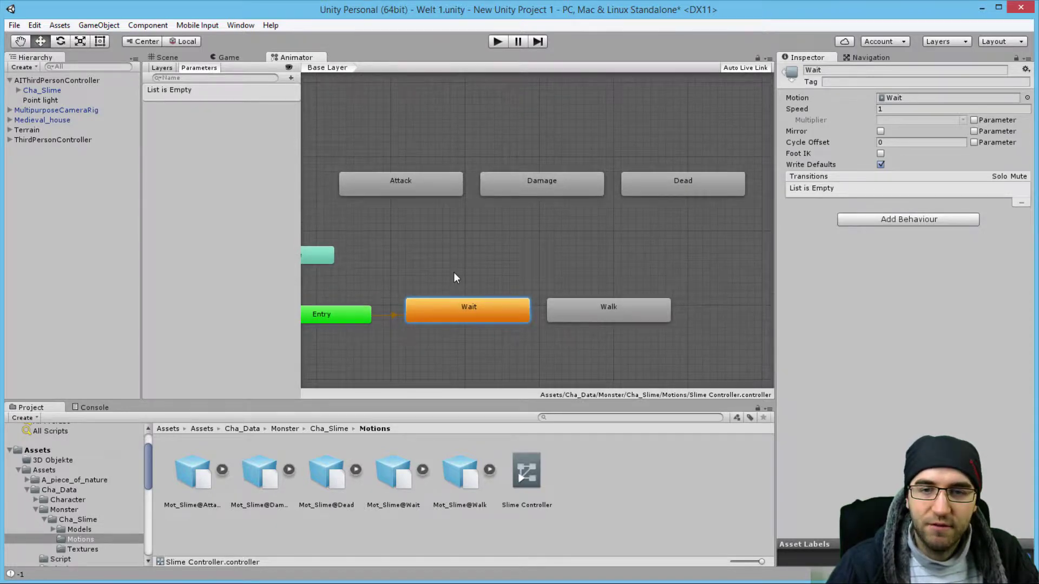
pyautogui.moveTo(515, 241); pyautogui.dragTo(502, 241, button='middle')
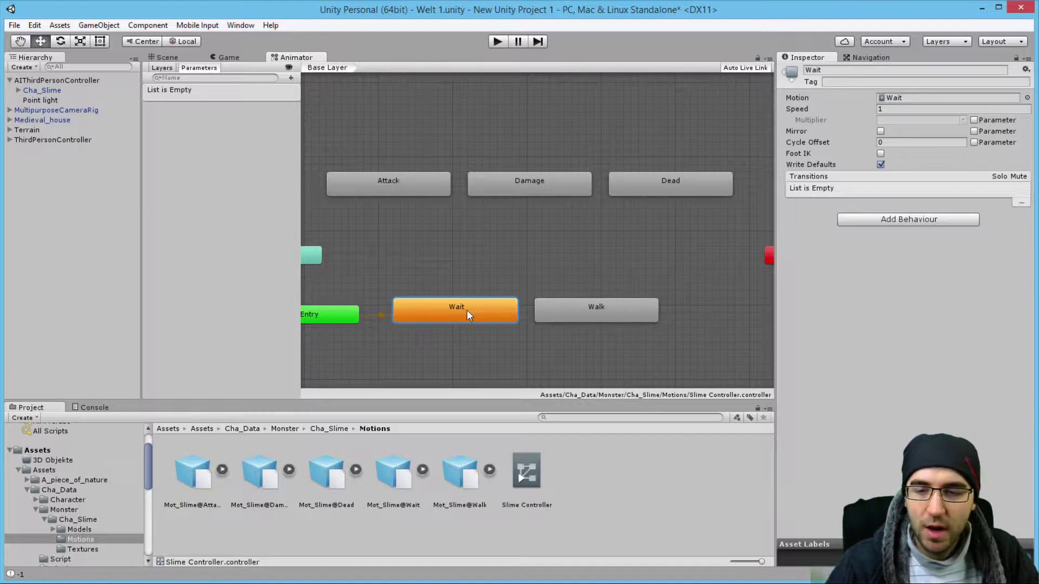
# Step: Make a transition from the Wait state to the Walk state
pyautogui.rightClick(467, 313)
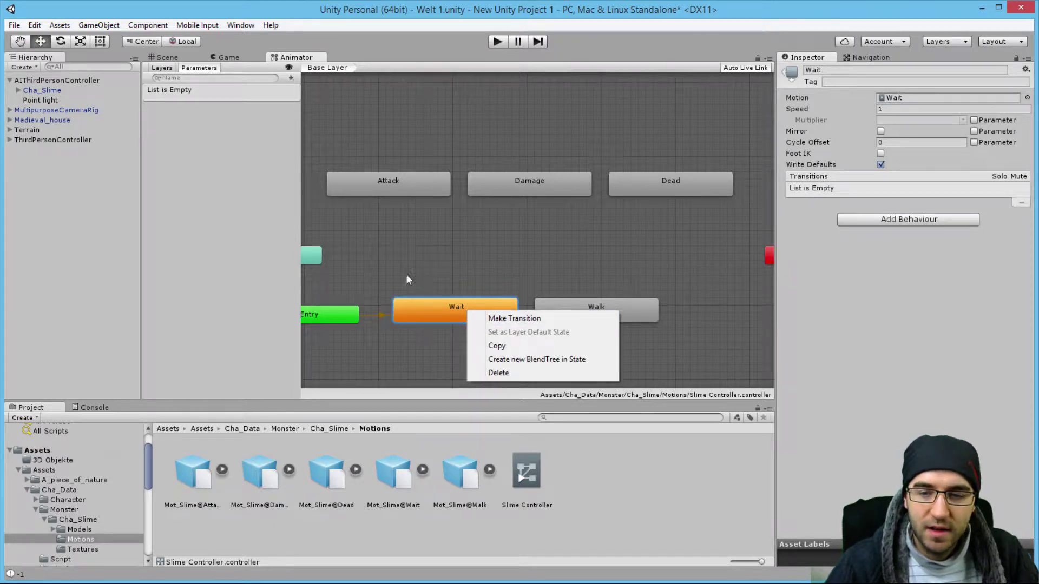
pyautogui.rightClick(446, 311)
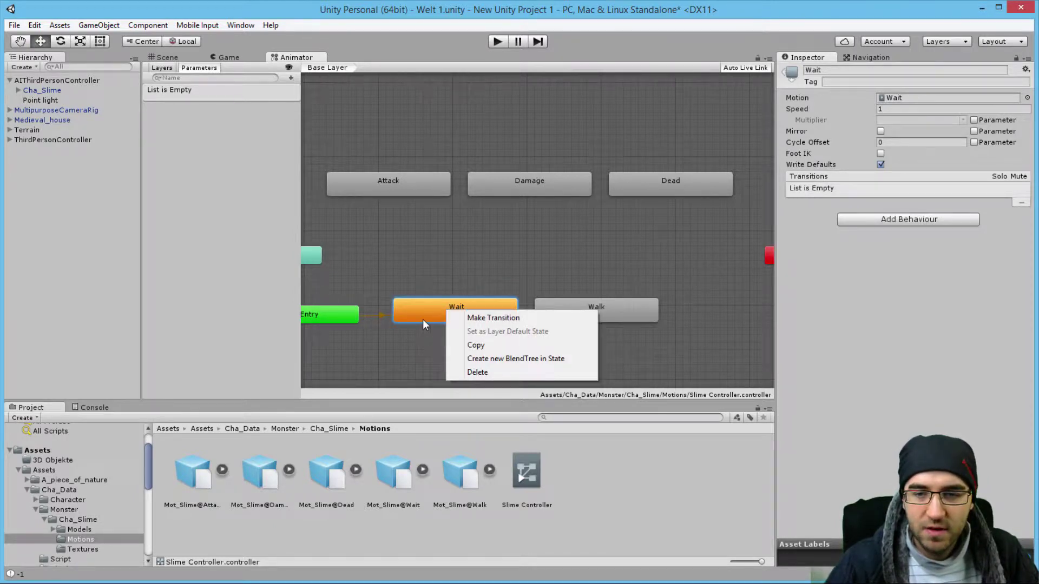
pyautogui.click(485, 319)
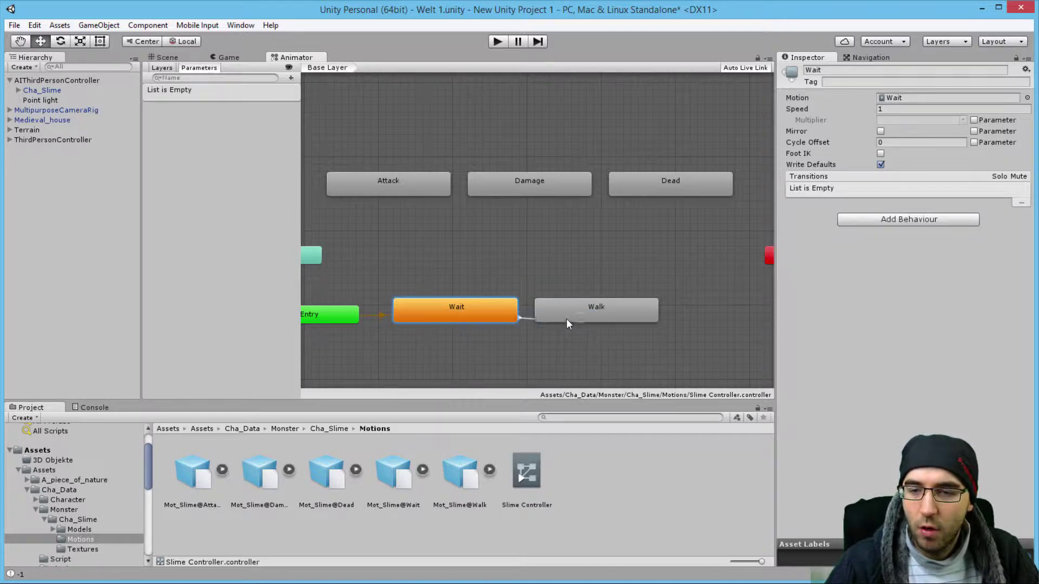
pyautogui.click(566, 320)
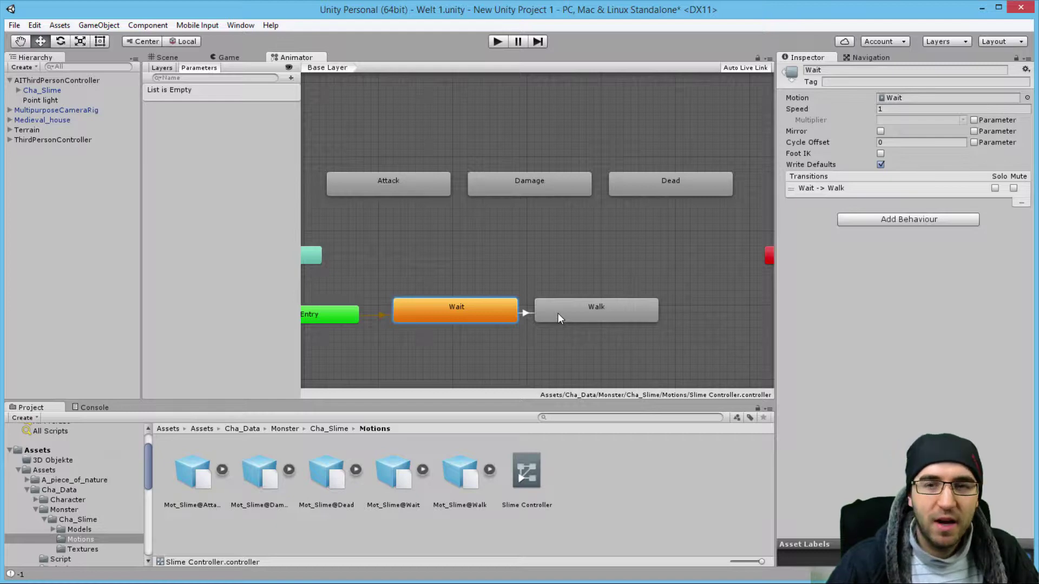
# Step: Make a transition from the Walk state back to the Wait state
pyautogui.click(557, 316)
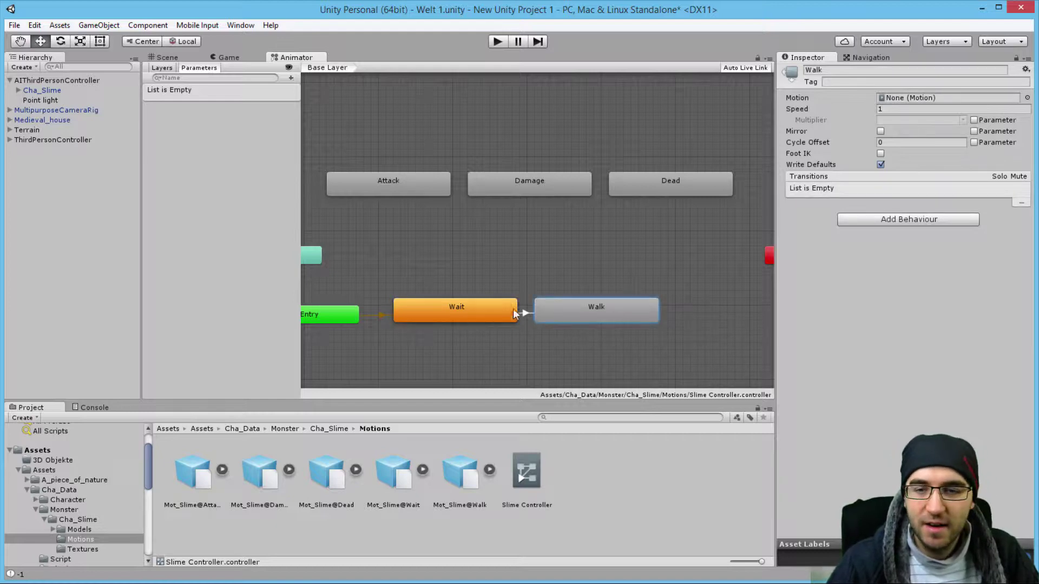
pyautogui.rightClick(560, 317)
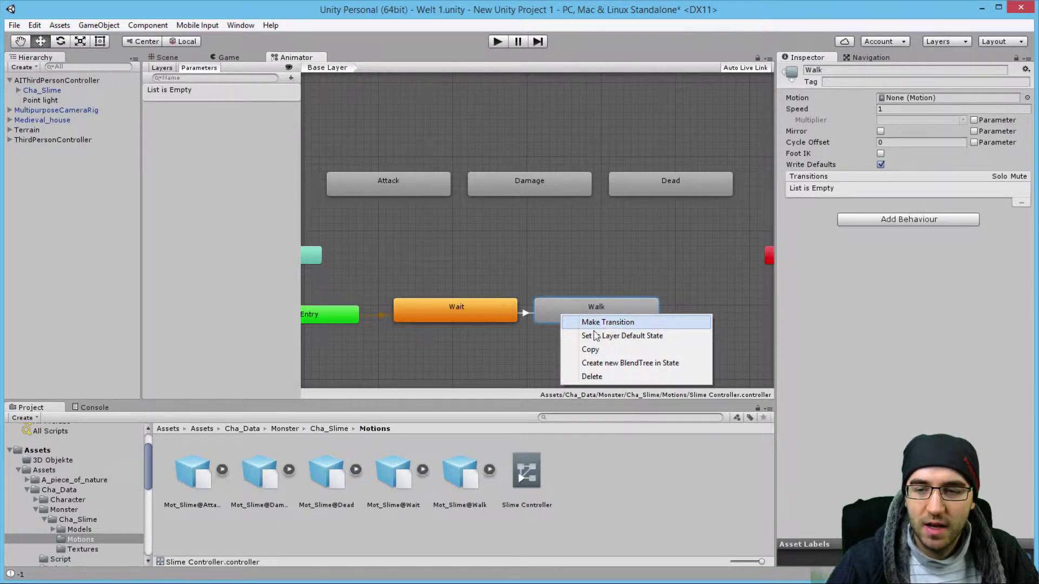
pyautogui.click(572, 307)
pyautogui.rightClick(572, 309)
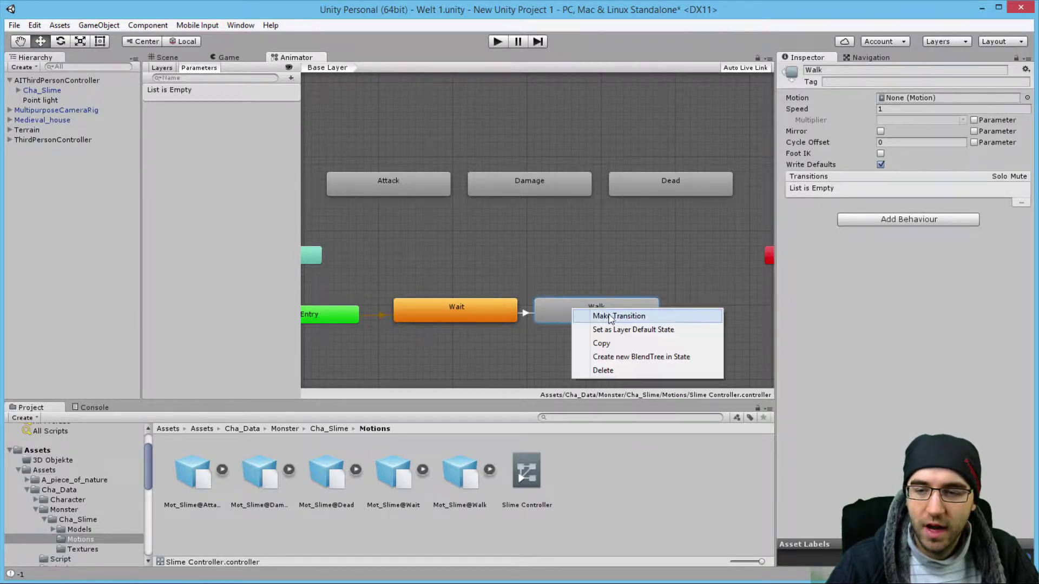
pyautogui.click(640, 319)
pyautogui.click(479, 309)
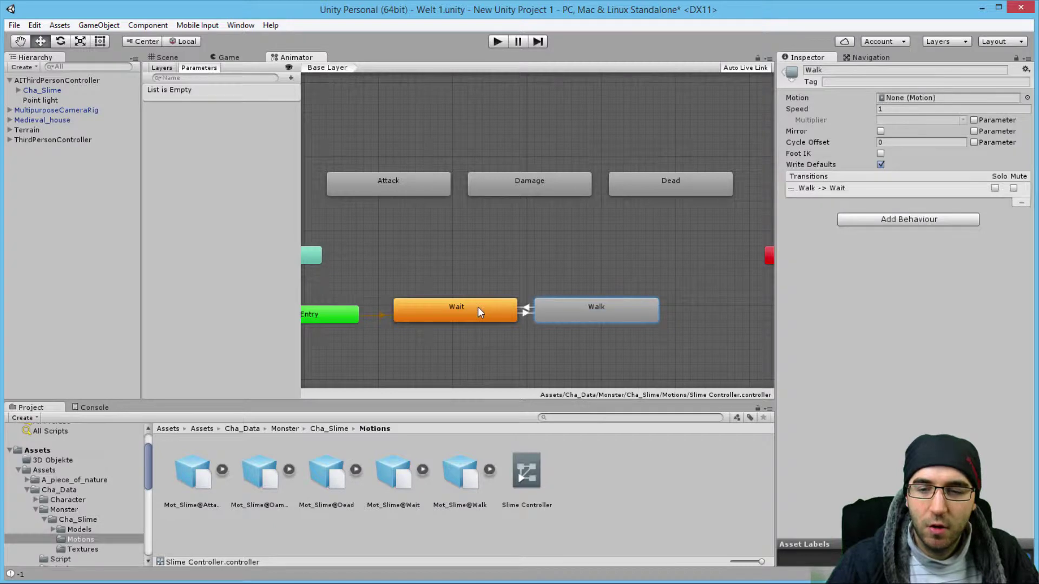
# Step: Check the Wait and Walk states' transition lists in the Inspector
pyautogui.click(460, 282)
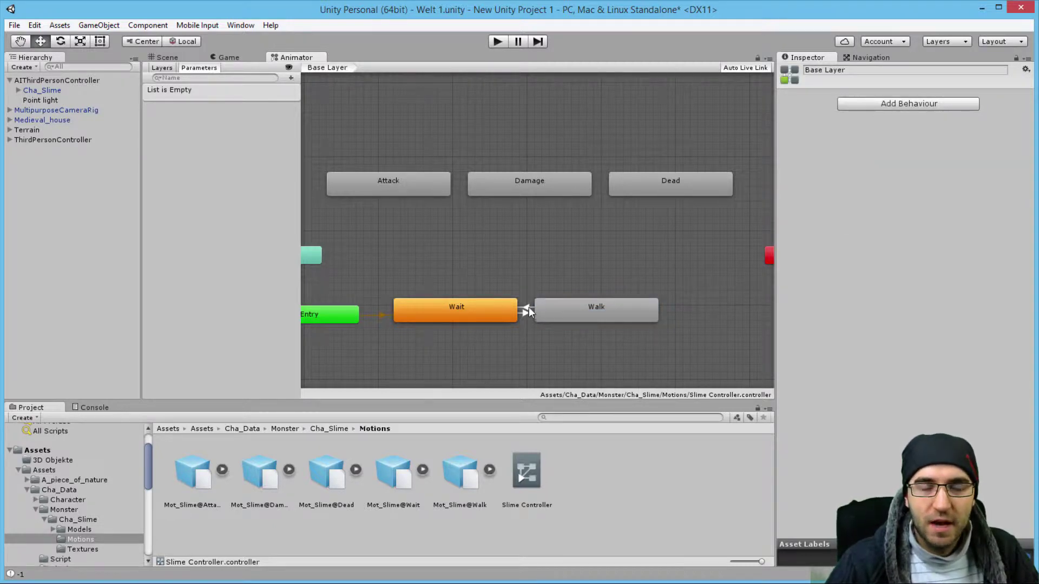
pyautogui.click(460, 314)
pyautogui.click(520, 318)
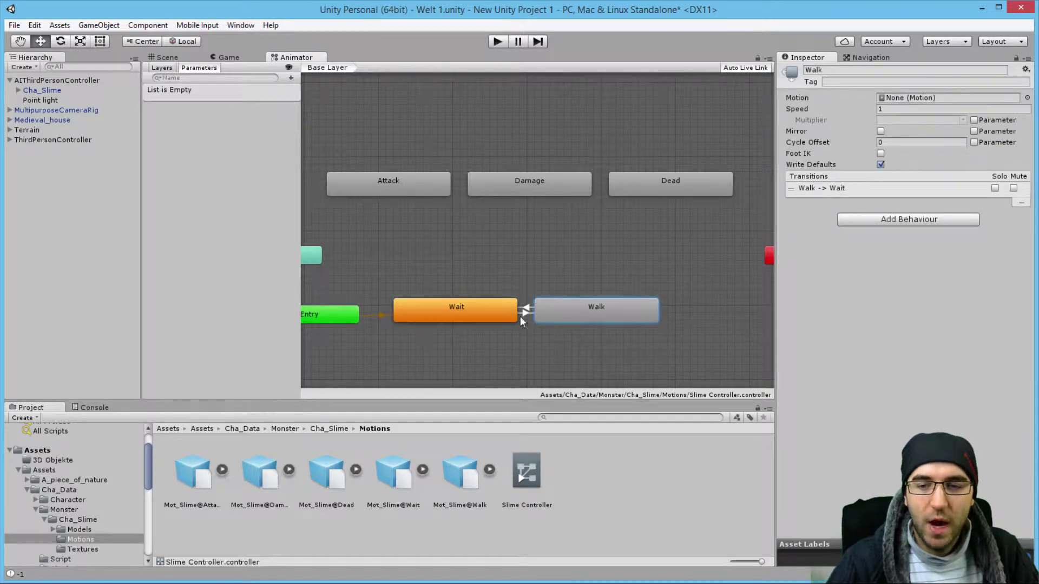
pyautogui.click(473, 313)
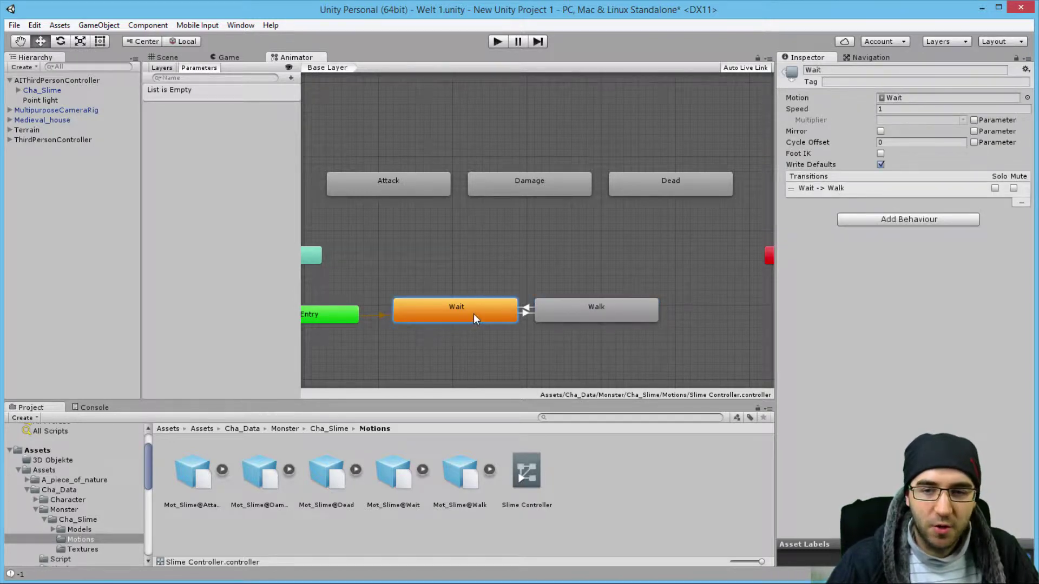
pyautogui.click(540, 308)
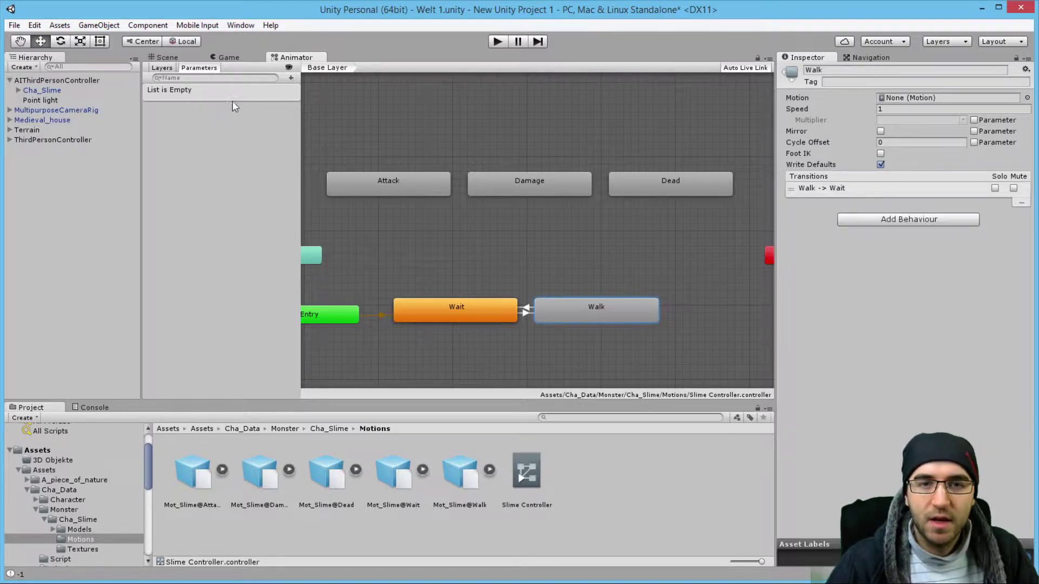
# Step: Look over the Animator's parameter types and the Walk state without changing anything
pyautogui.click(290, 77)
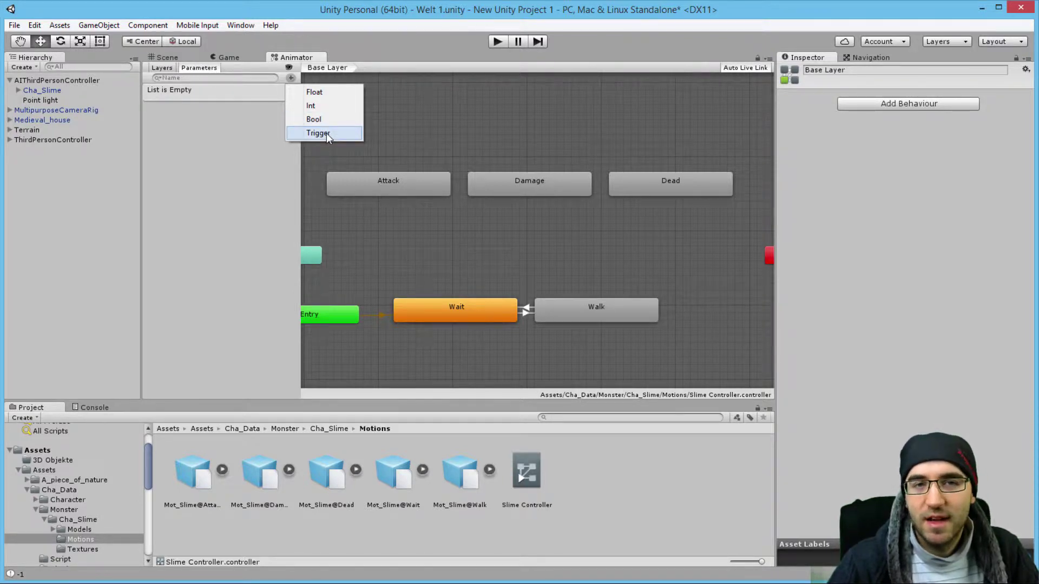
pyautogui.click(238, 151)
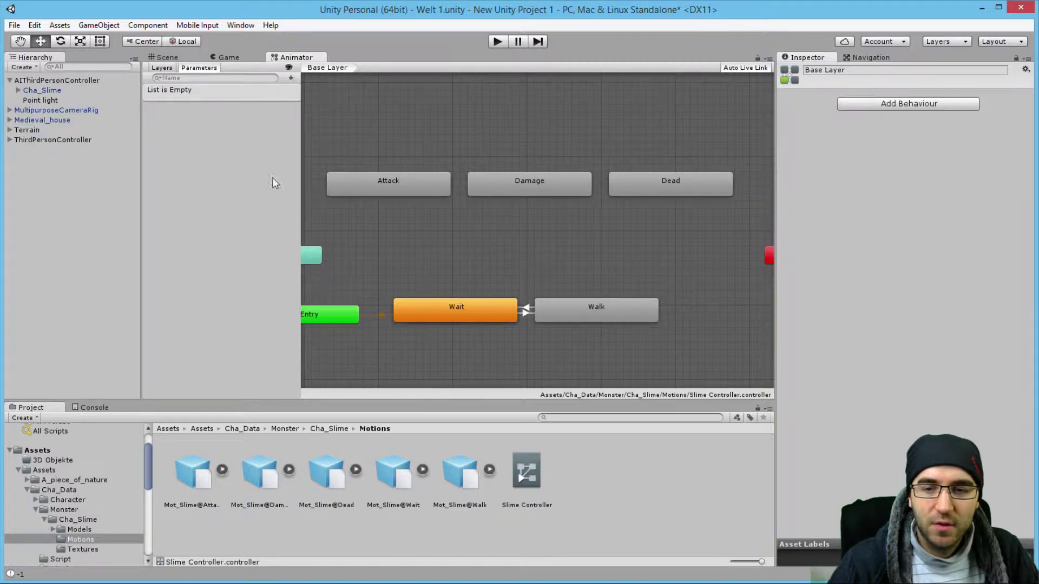
pyautogui.click(601, 310)
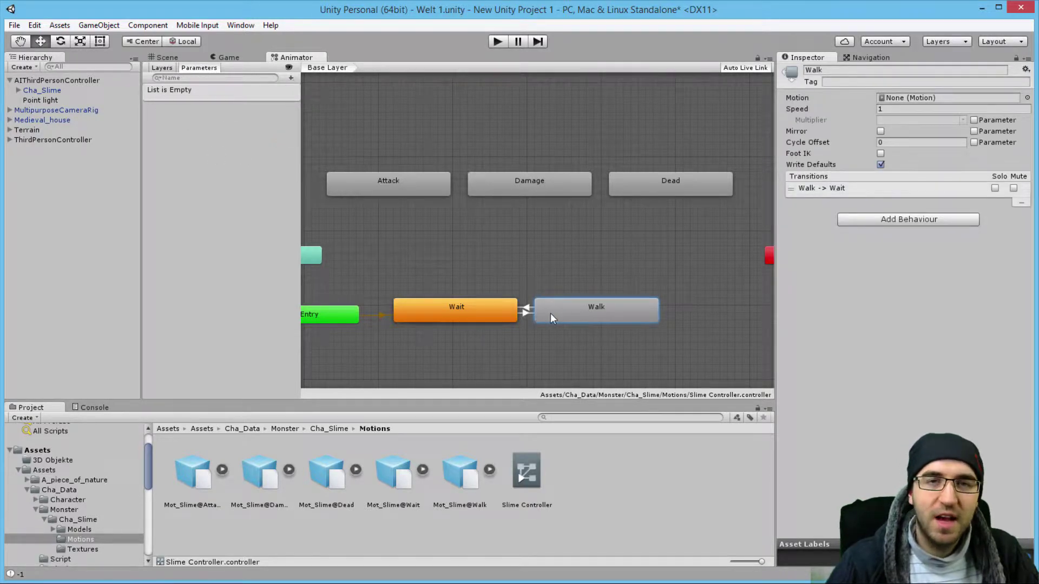
pyautogui.click(293, 141)
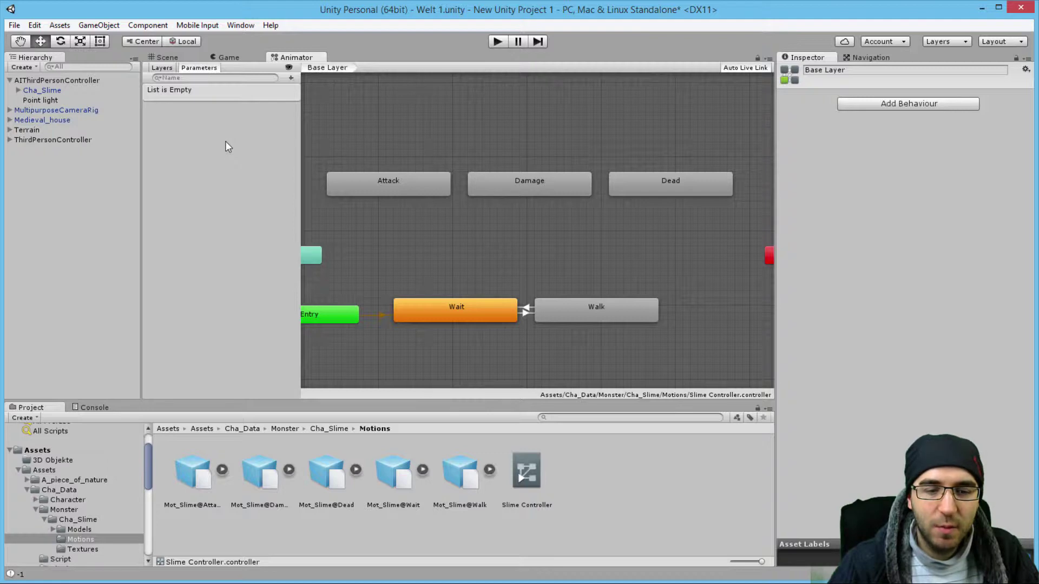
# Step: Open the AIThirdPersonController's ThirdPersonCharacter script in MonoDevelop
pyautogui.click(78, 79)
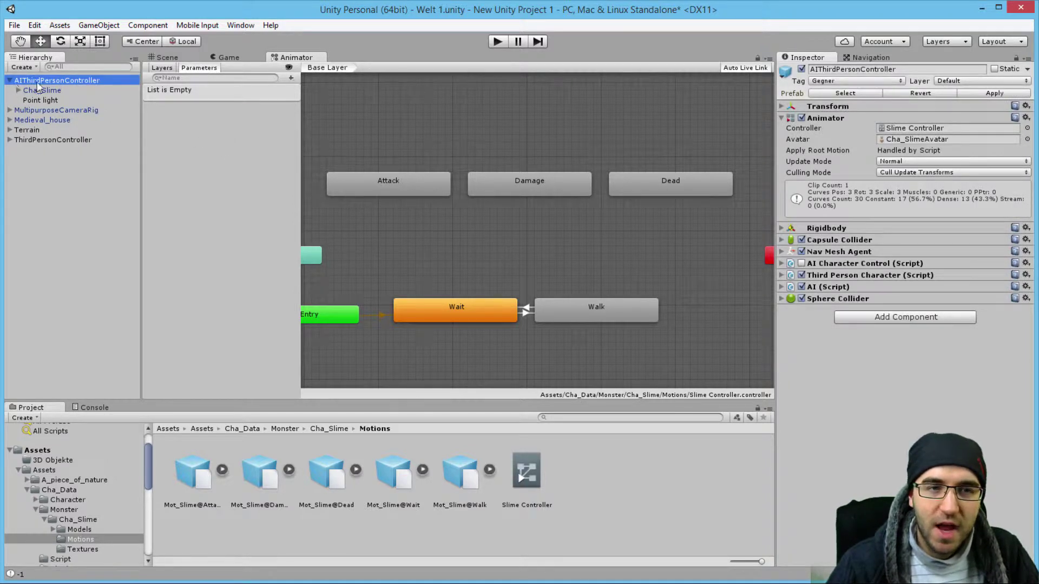
pyautogui.click(787, 276)
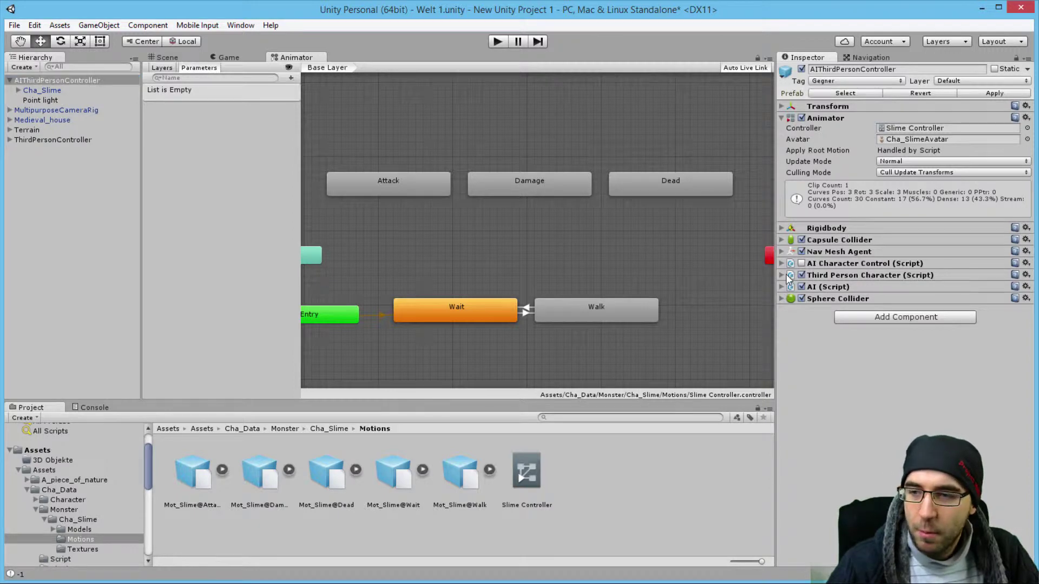
pyautogui.click(784, 275)
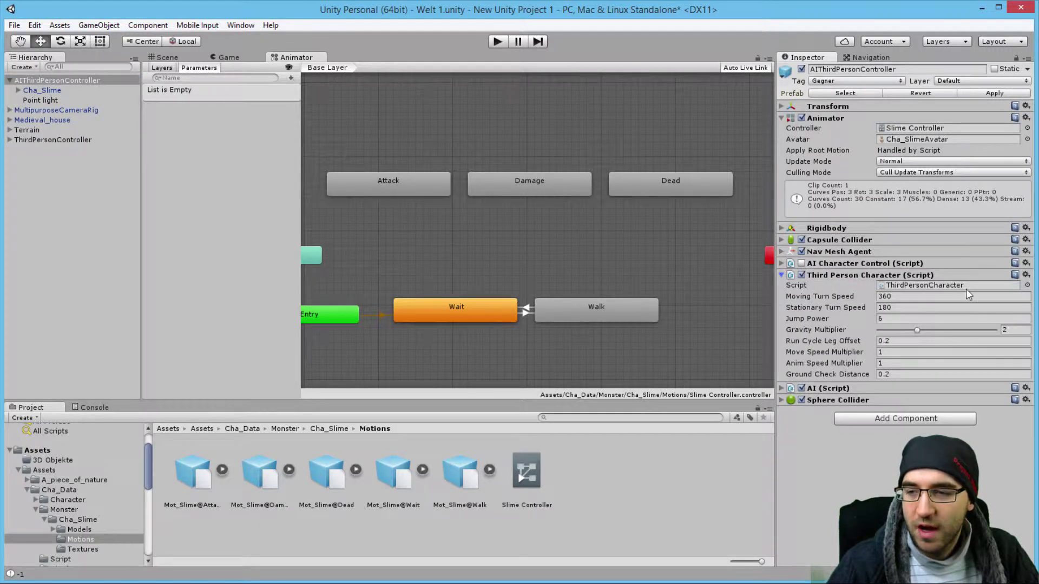
pyautogui.click(927, 286)
pyautogui.doubleClick(927, 286)
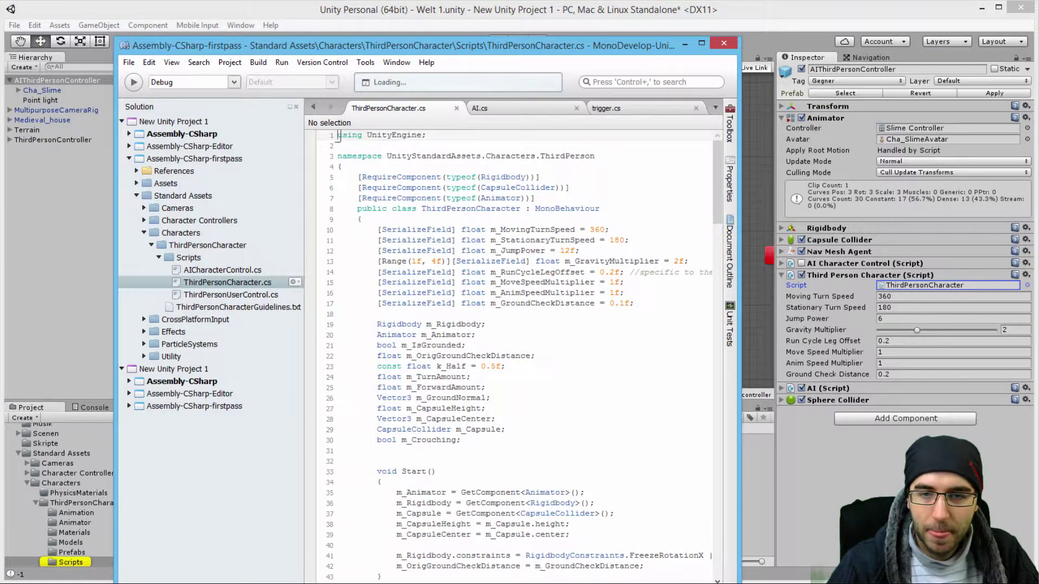
# Step: Maximize MonoDevelop and scroll to UpdateAnimator in ThirdPersonCharacter.cs
pyautogui.click(701, 43)
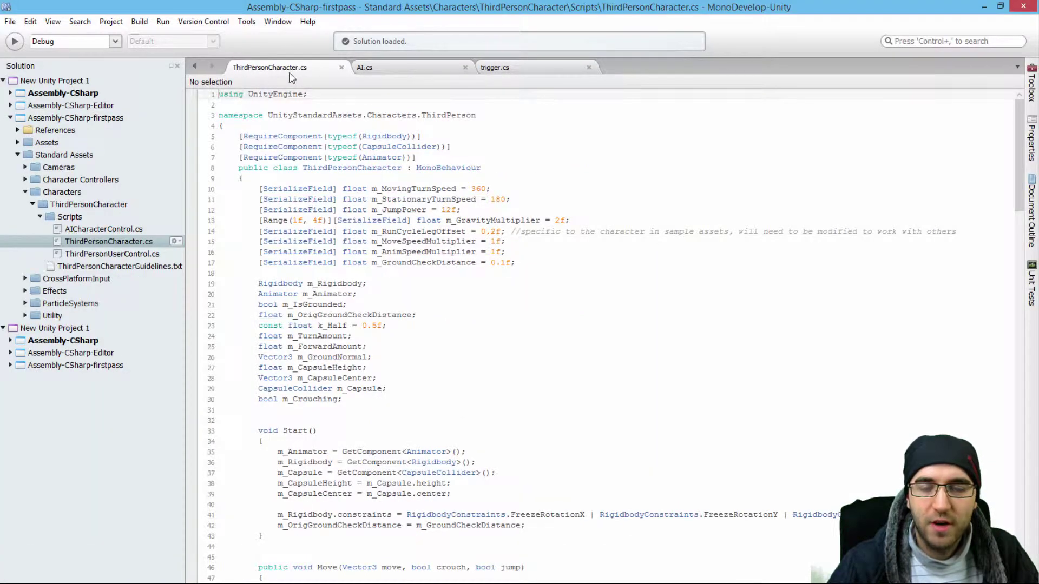
pyautogui.click(407, 241)
pyautogui.scroll(-10, 407, 244)
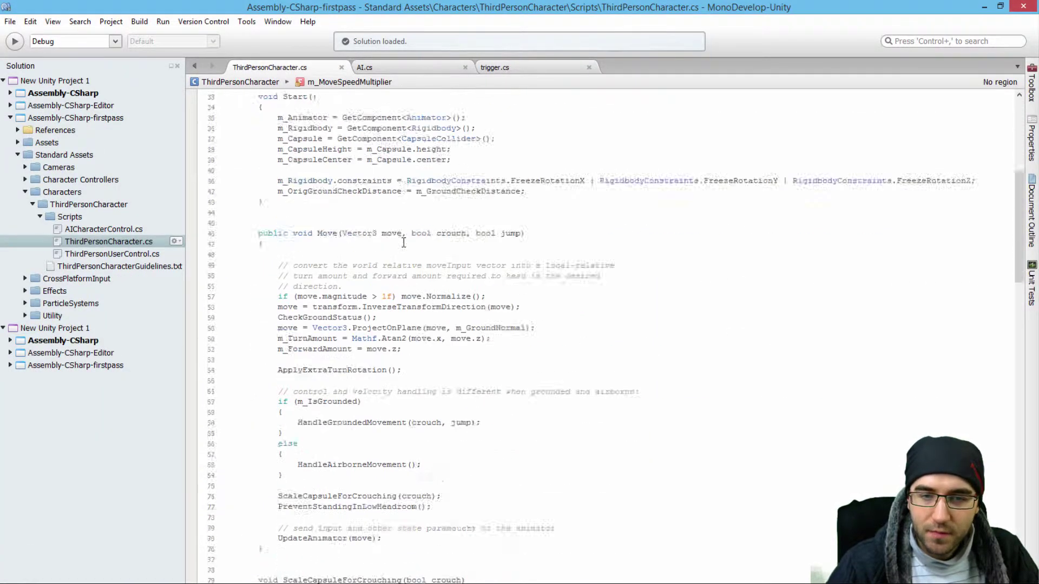
pyautogui.scroll(-2, 408, 246)
pyautogui.scroll(-20, 412, 246)
pyautogui.scroll(5, 415, 248)
pyautogui.scroll(3, 413, 250)
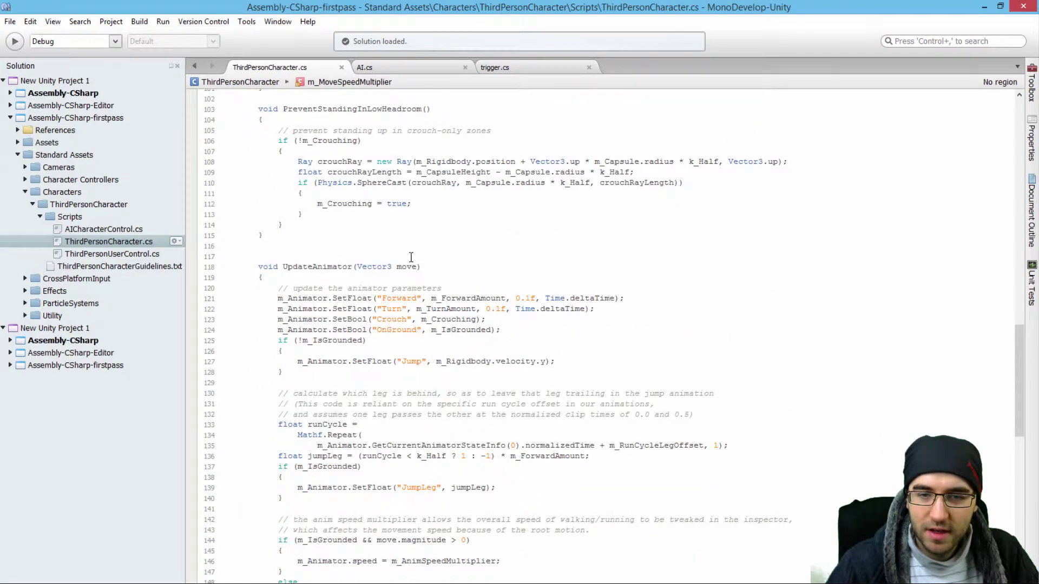
# Step: Select "Forward" in line 121's SetFloat call, then return to Unity
pyautogui.click(278, 299)
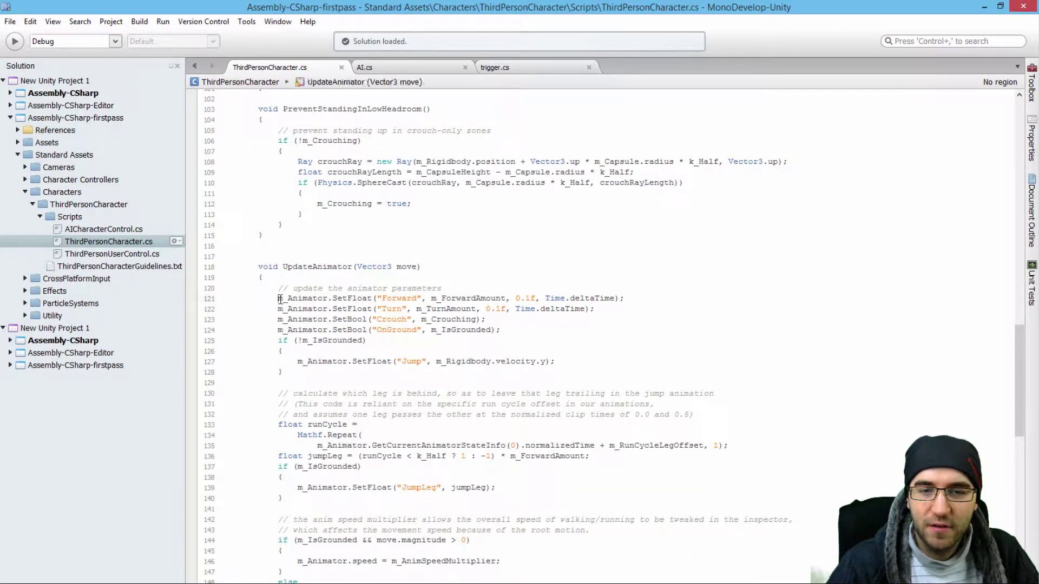
pyautogui.moveTo(279, 298); pyautogui.dragTo(369, 299)
pyautogui.click(348, 301)
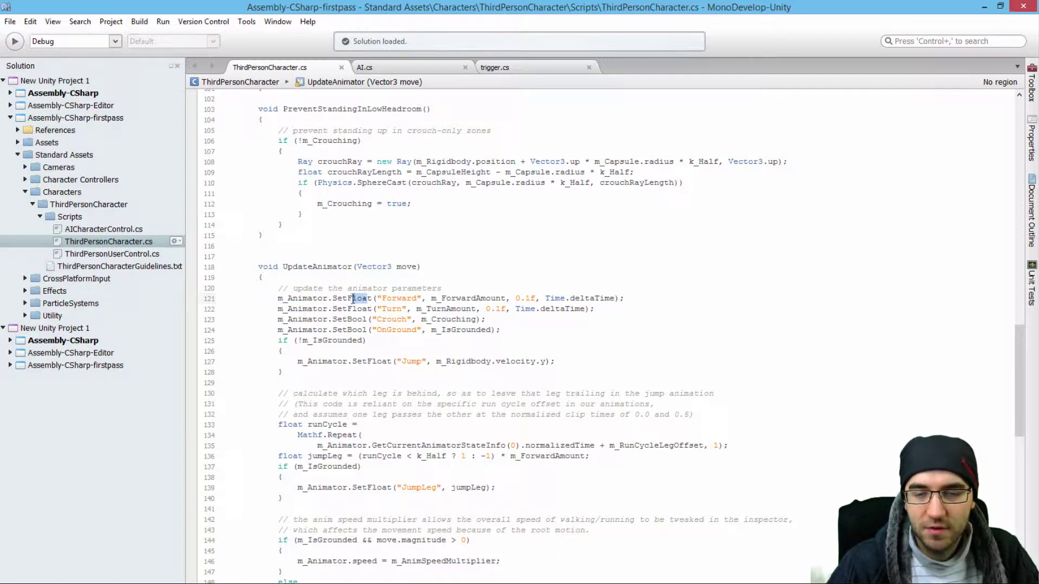
pyautogui.click(395, 298)
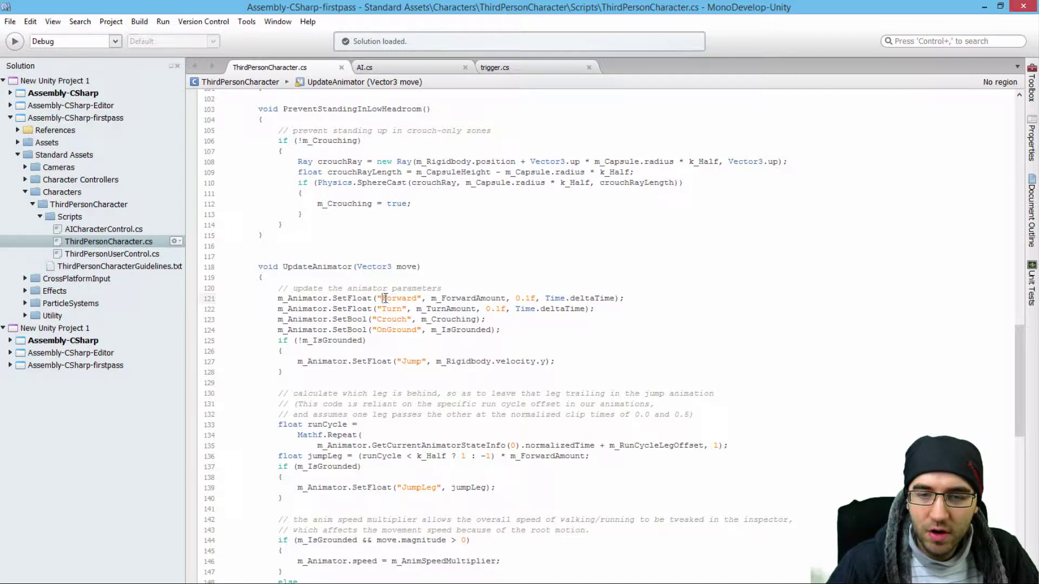
pyautogui.moveTo(383, 299); pyautogui.dragTo(416, 299)
pyautogui.moveTo(385, 300)
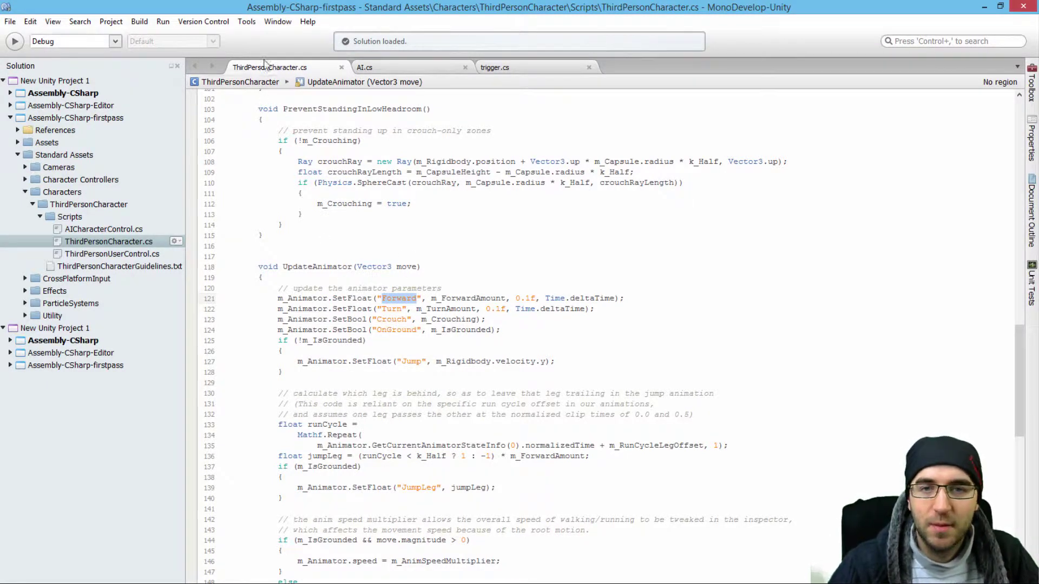
pyautogui.moveTo(914, 8)
pyautogui.mouseDown()
pyautogui.moveTo(773, 69)
pyautogui.moveTo(807, 56)
pyautogui.mouseUp()
pyautogui.click(225, 124)
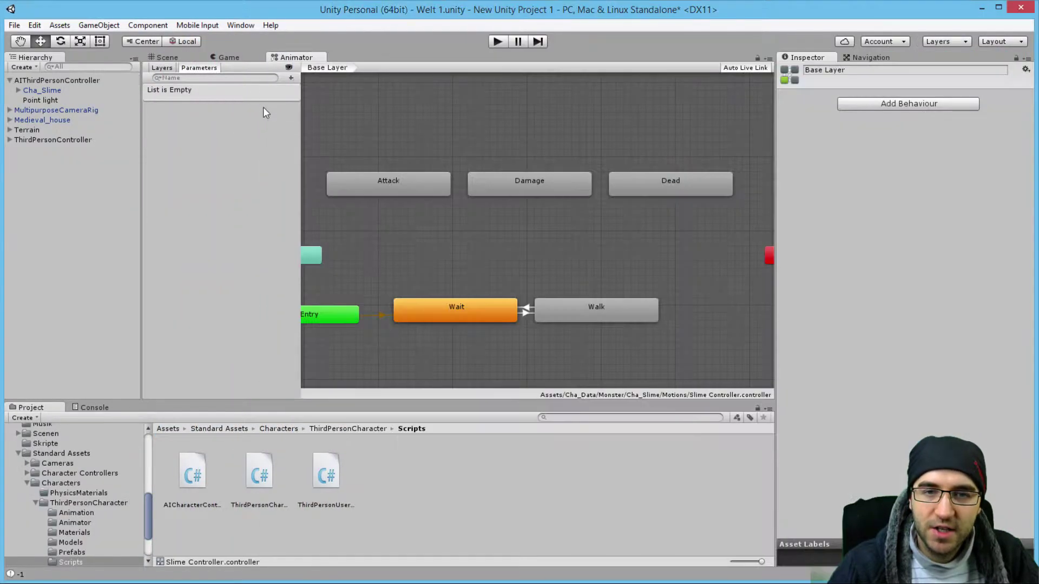
# Step: Add a Float parameter named Forward to the Slime Controller and return to MonoDevelop
pyautogui.click(292, 78)
pyautogui.click(312, 93)
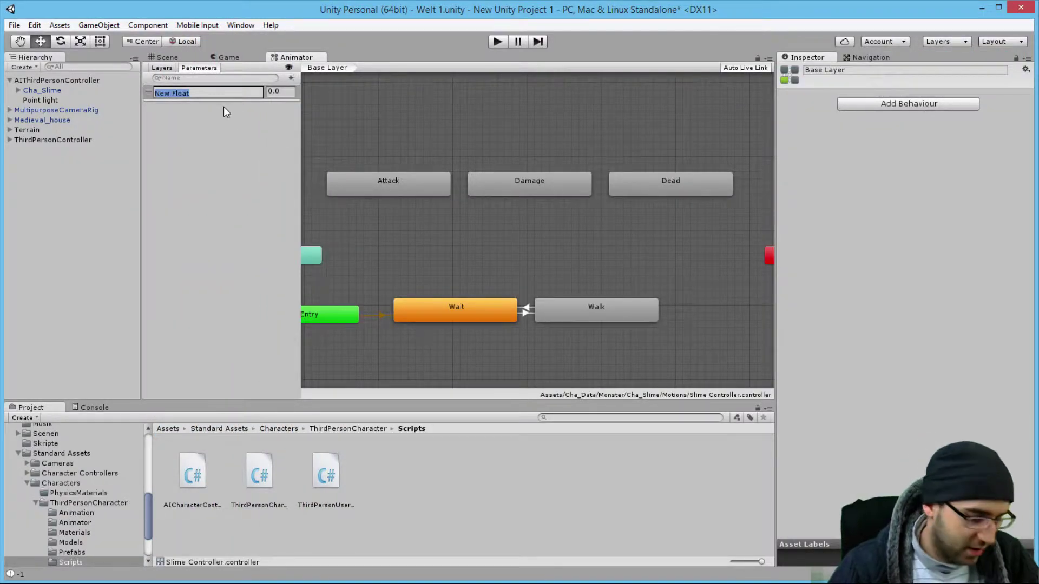
pyautogui.write('Forward')
pyautogui.press('Return')
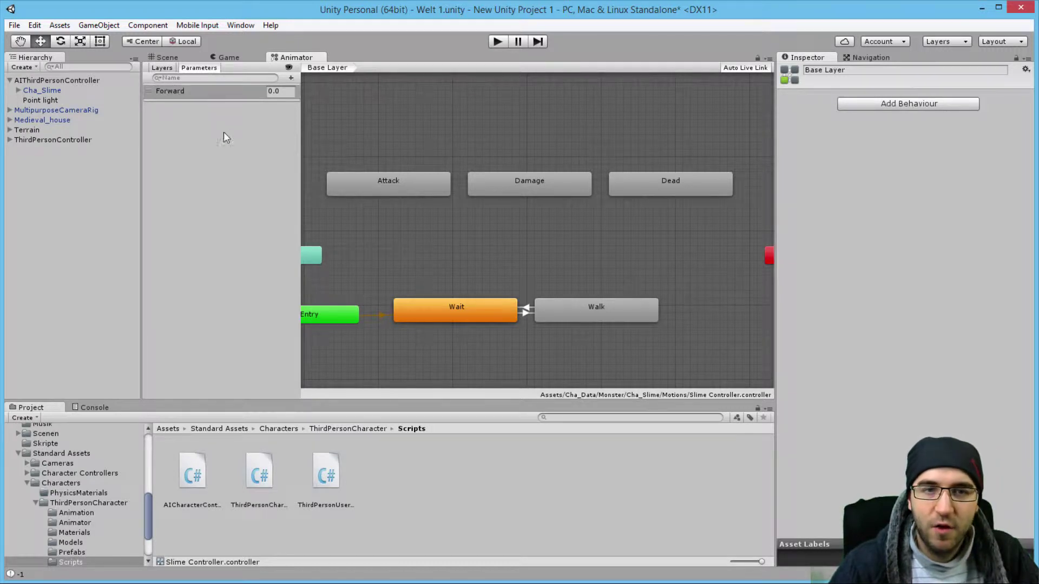
pyautogui.hotkey('alt', 'Tab')
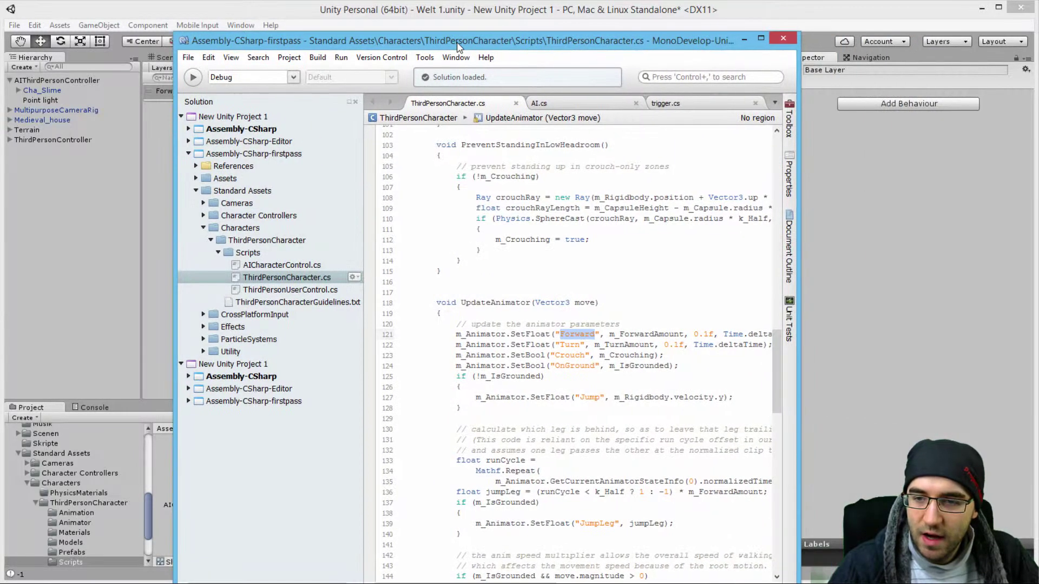
# Step: Move MonoDevelop aside and select the Turn parameter name on line 122
pyautogui.moveTo(577, 48); pyautogui.dragTo(457, 42)
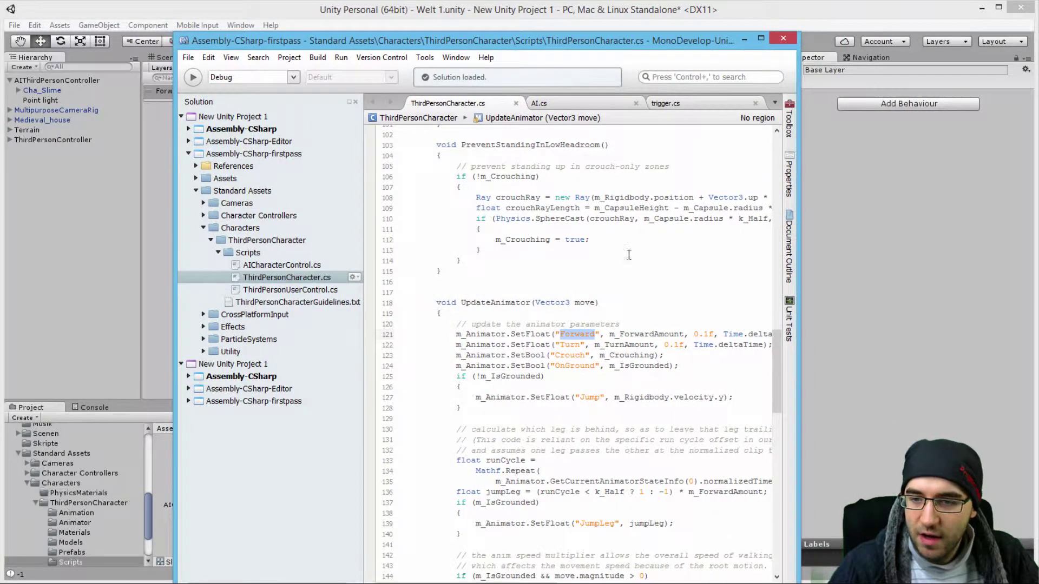
pyautogui.click(644, 335)
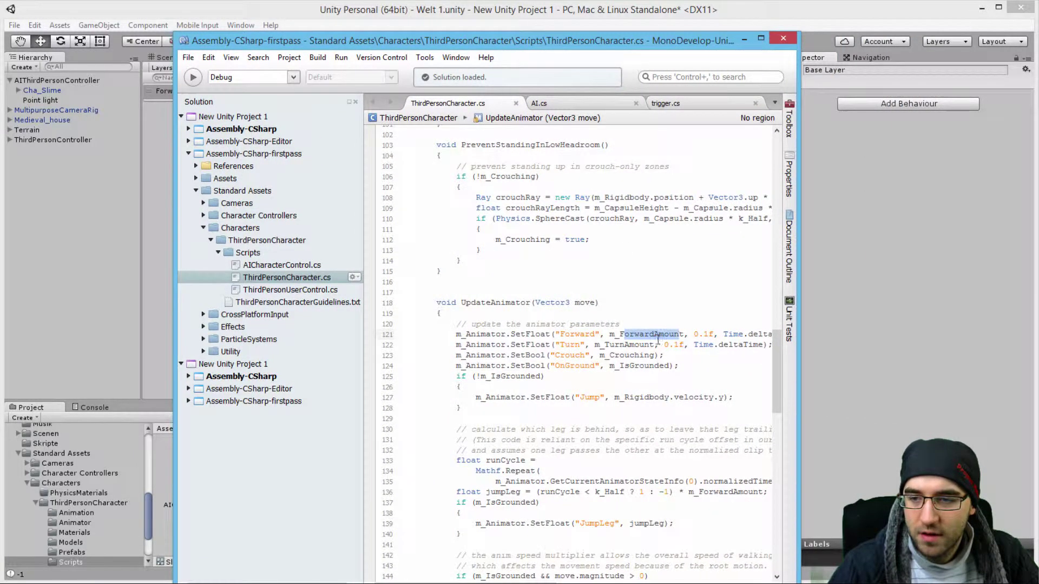
pyautogui.click(634, 344)
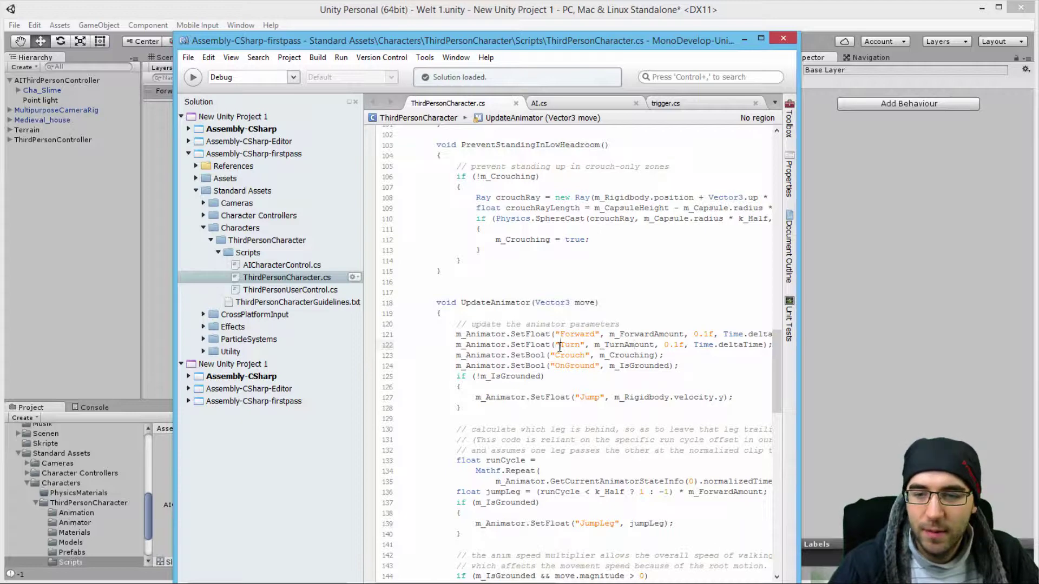
pyautogui.moveTo(560, 347); pyautogui.dragTo(580, 346)
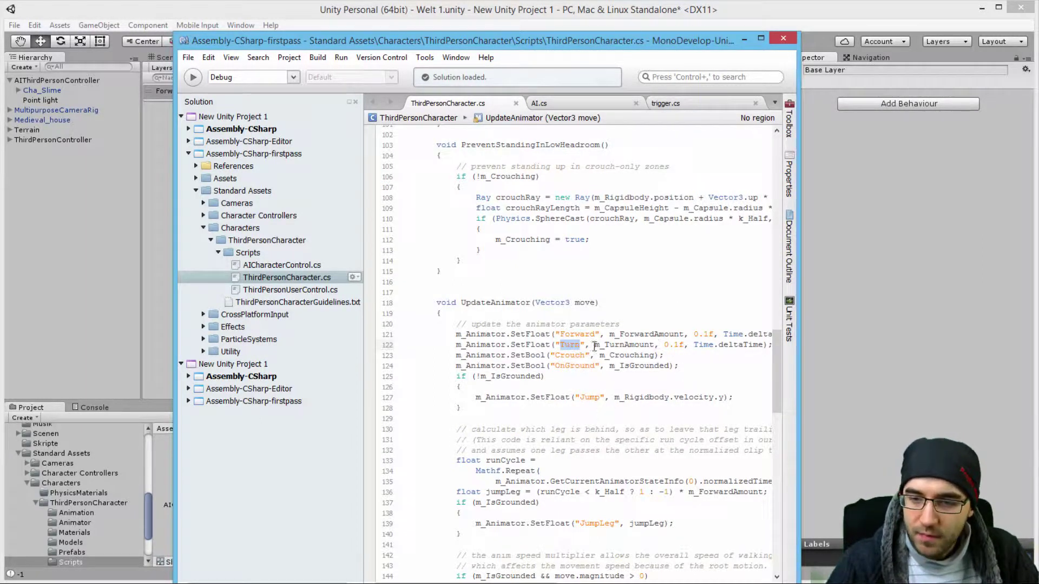
# Step: Identify OnGround on line 124 as a Bool set from m_IsGrounded, then return to Unity's parameters
pyautogui.moveTo(595, 365); pyautogui.dragTo(555, 366)
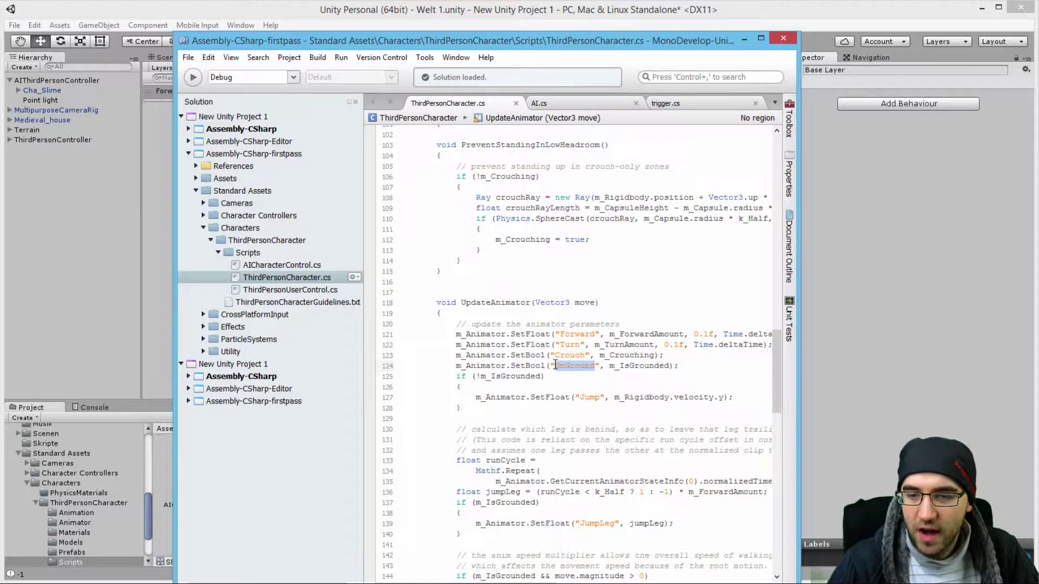
pyautogui.click(610, 367)
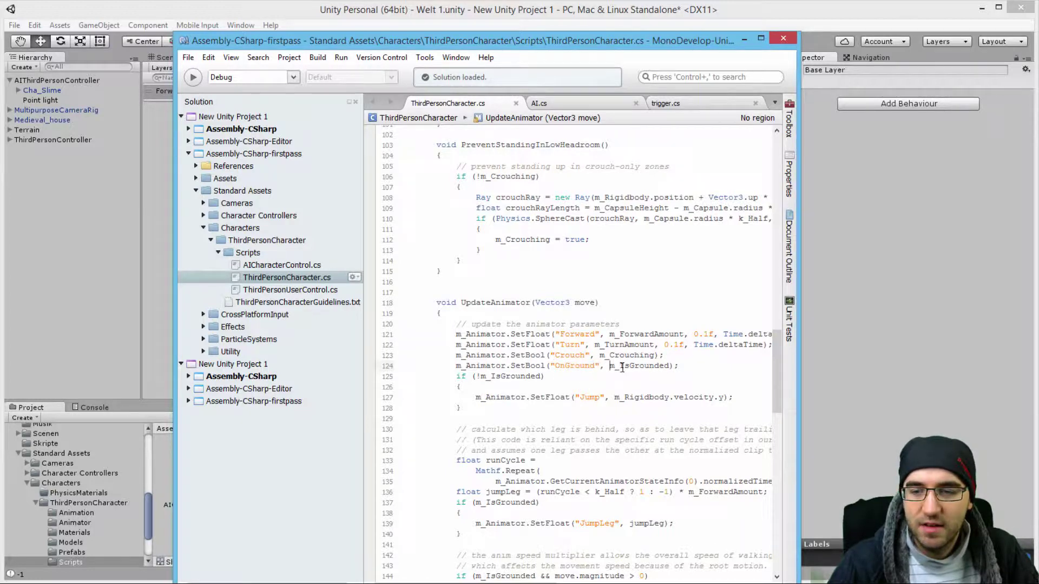
pyautogui.moveTo(614, 367); pyautogui.dragTo(641, 368)
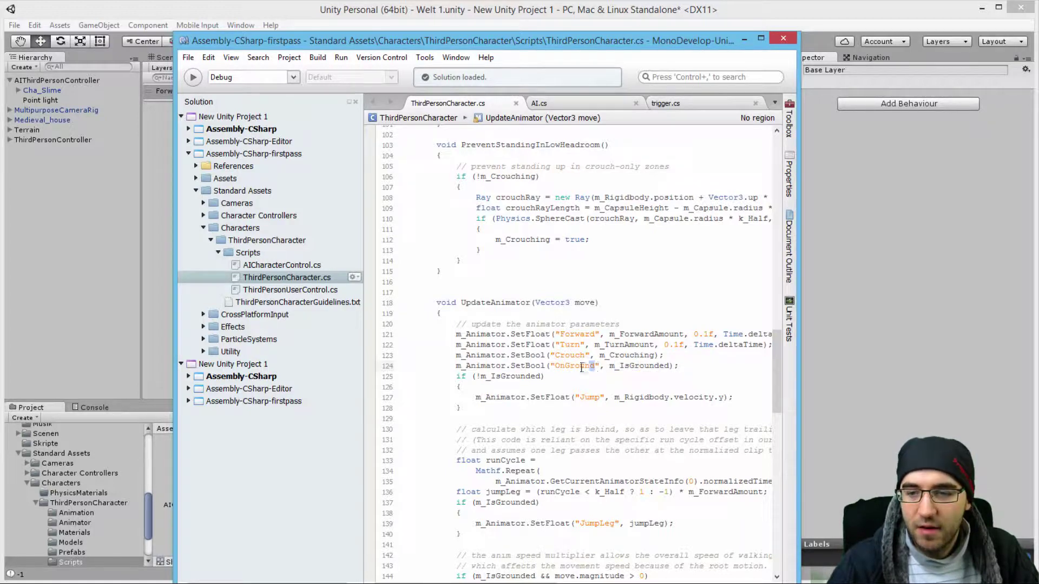
pyautogui.moveTo(595, 366); pyautogui.dragTo(554, 368)
pyautogui.hotkey('ctrl', 'c')
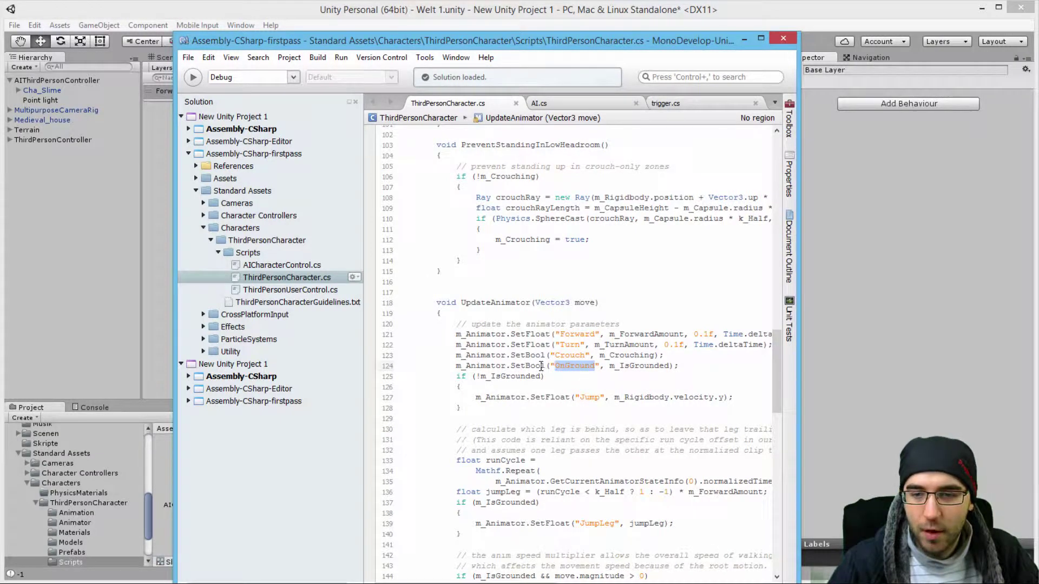
pyautogui.moveTo(544, 366); pyautogui.dragTo(526, 366)
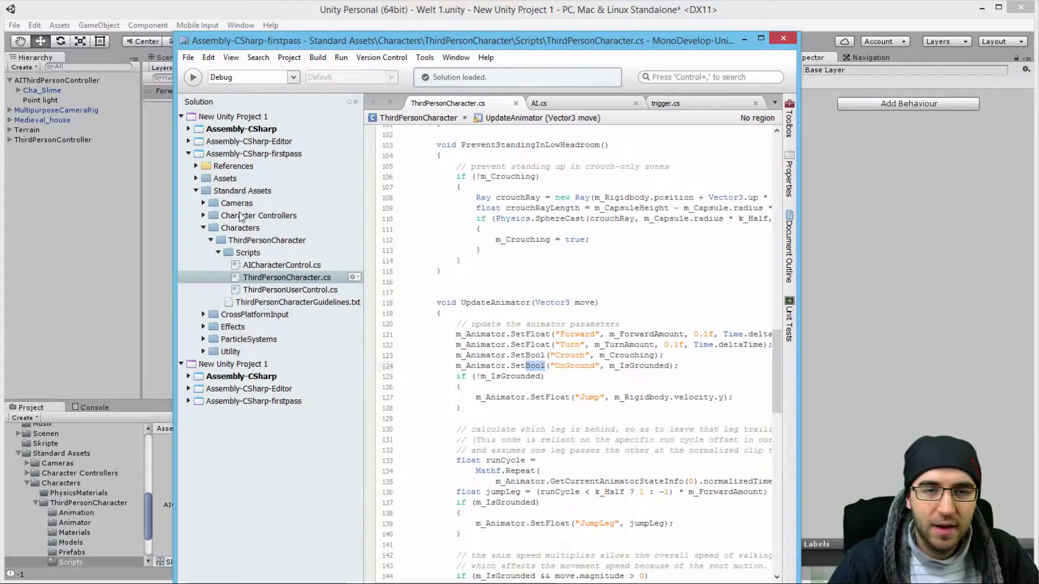
pyautogui.click(155, 154)
pyautogui.click(291, 78)
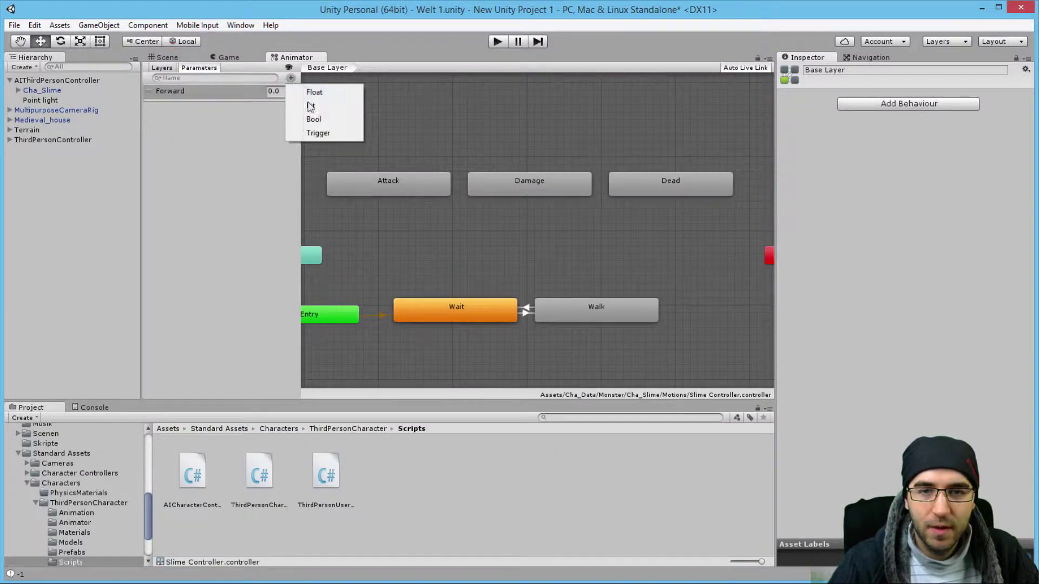
# Step: Add a Bool parameter named OnGround by pasting its name
pyautogui.click(314, 119)
pyautogui.hotkey('ctrl', 'v')
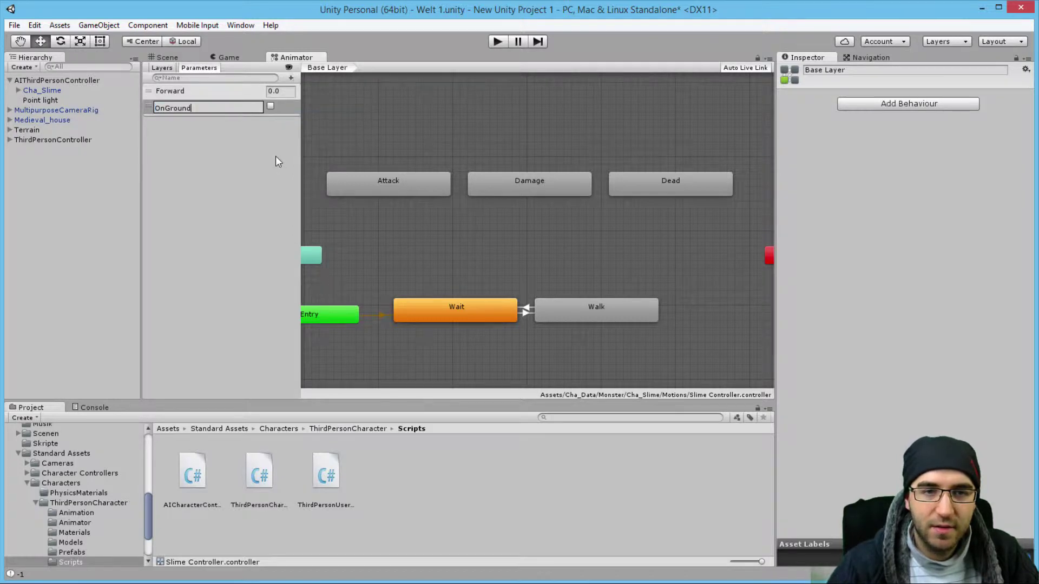
pyautogui.press('Return')
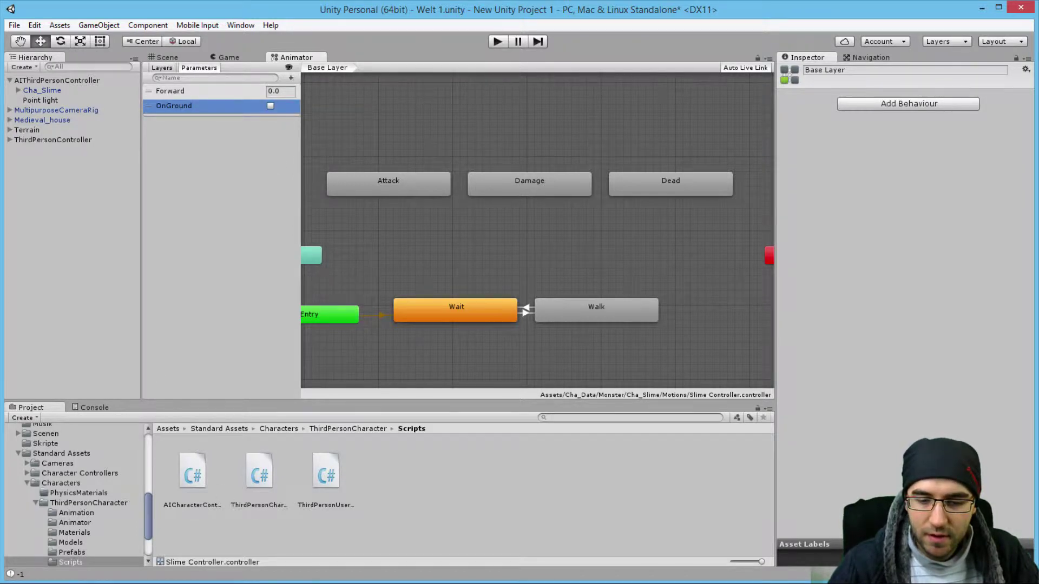
# Step: Find Jump on line 127 of the script and add a Float parameter named Jump
pyautogui.hotkey('alt', 'Tab')
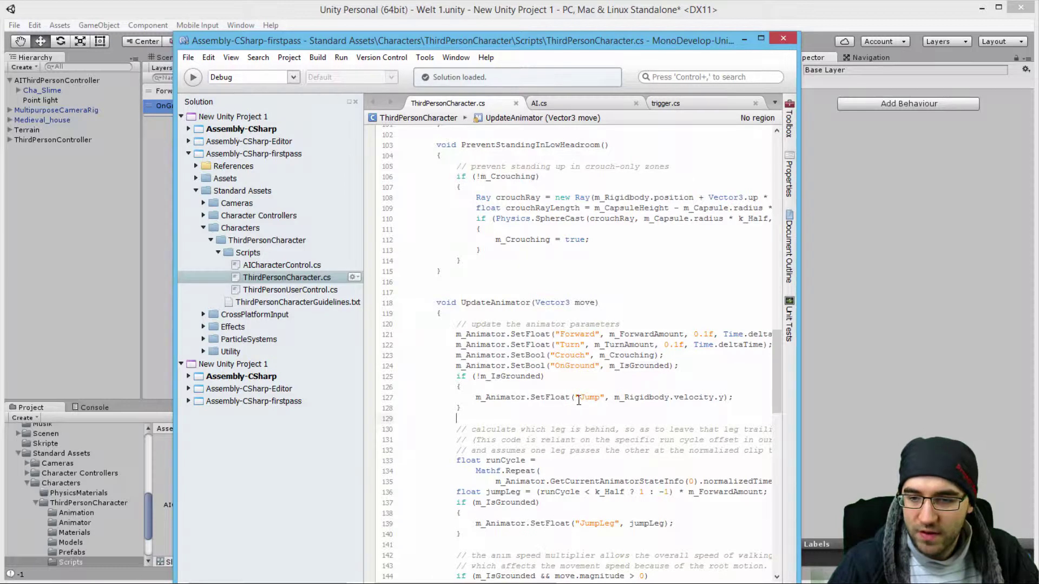
pyautogui.moveTo(580, 397); pyautogui.dragTo(600, 399)
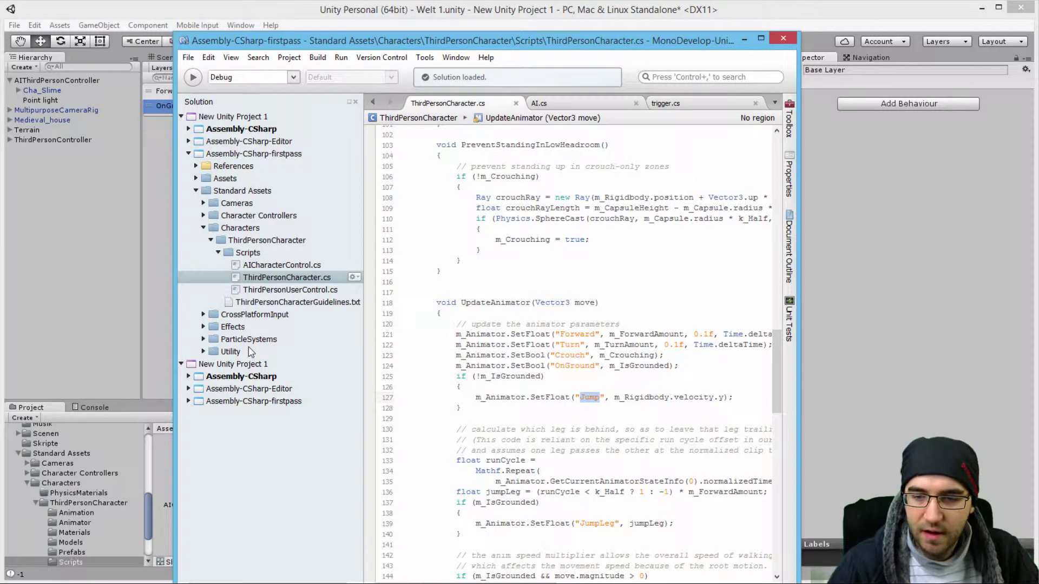
pyautogui.click(167, 239)
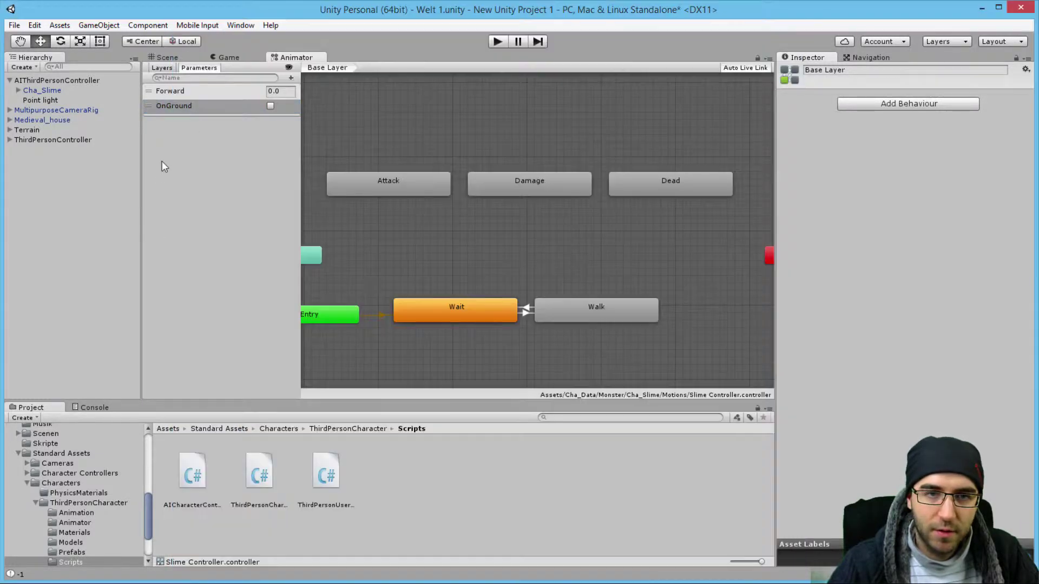
pyautogui.click(291, 77)
pyautogui.click(331, 92)
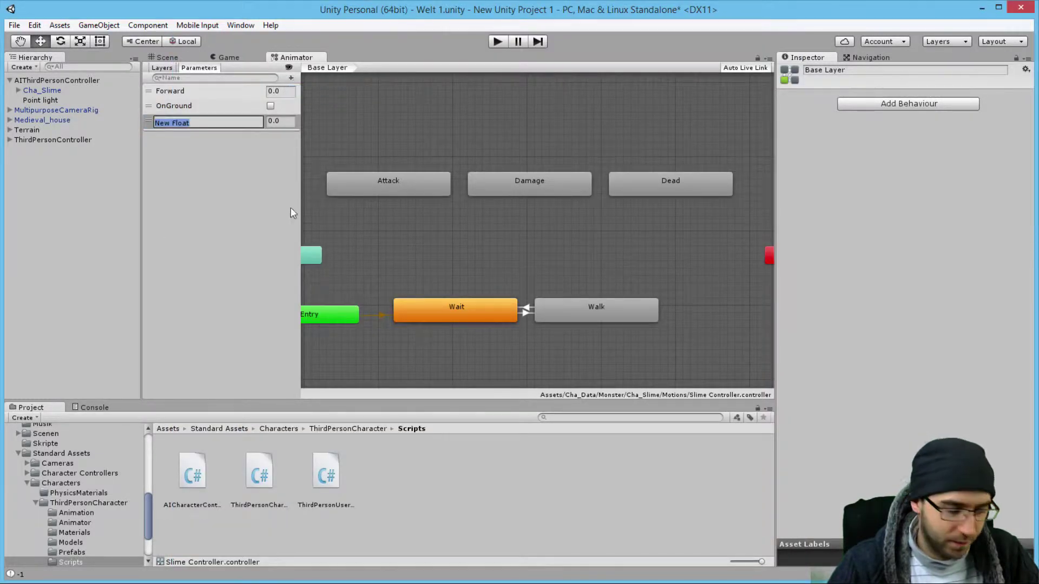
pyautogui.write('Jump')
pyautogui.press('Return')
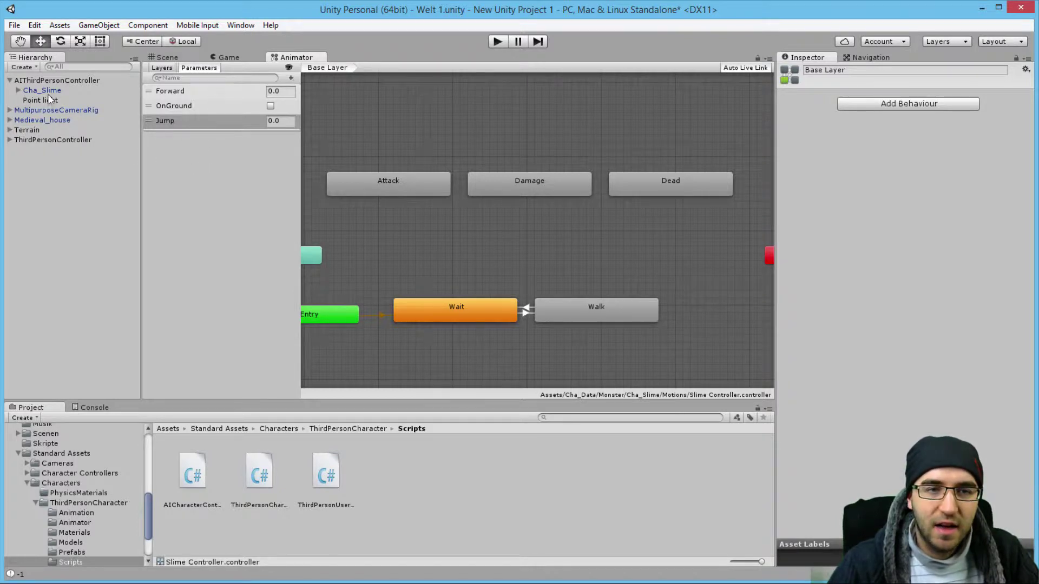
# Step: Tidy the Project panel by collapsing the inner Assets and Standard Assets folders
pyautogui.moveTo(149, 532); pyautogui.dragTo(145, 544)
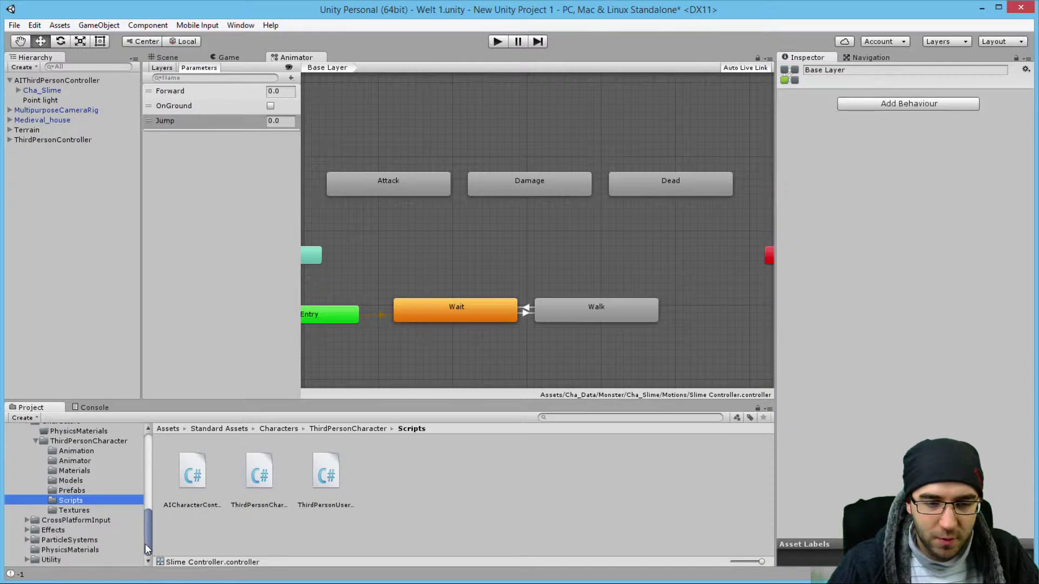
pyautogui.scroll(5, 55, 479)
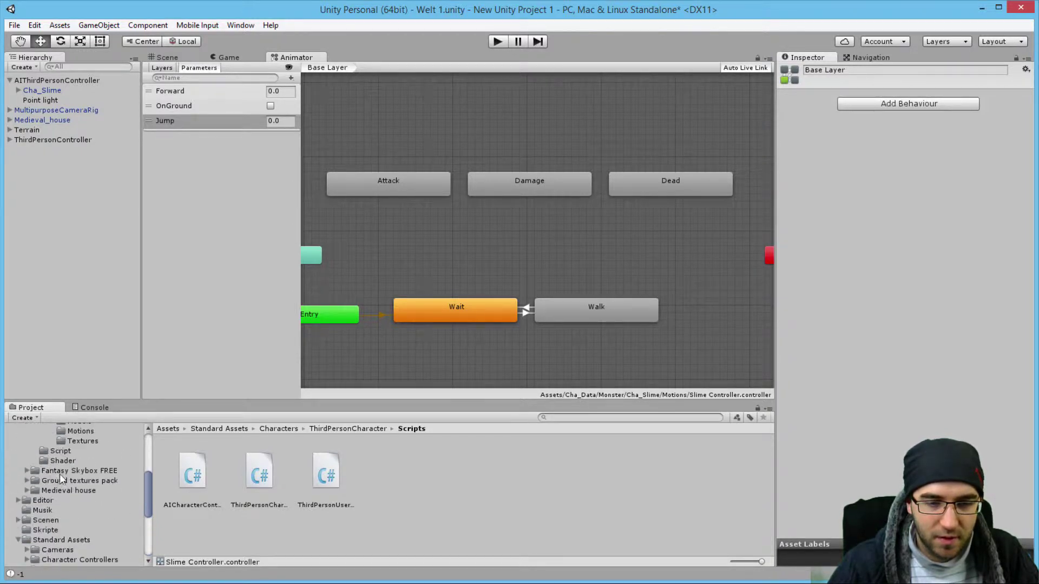
pyautogui.scroll(-3, 63, 471)
pyautogui.scroll(-2, 74, 489)
pyautogui.scroll(5, 60, 444)
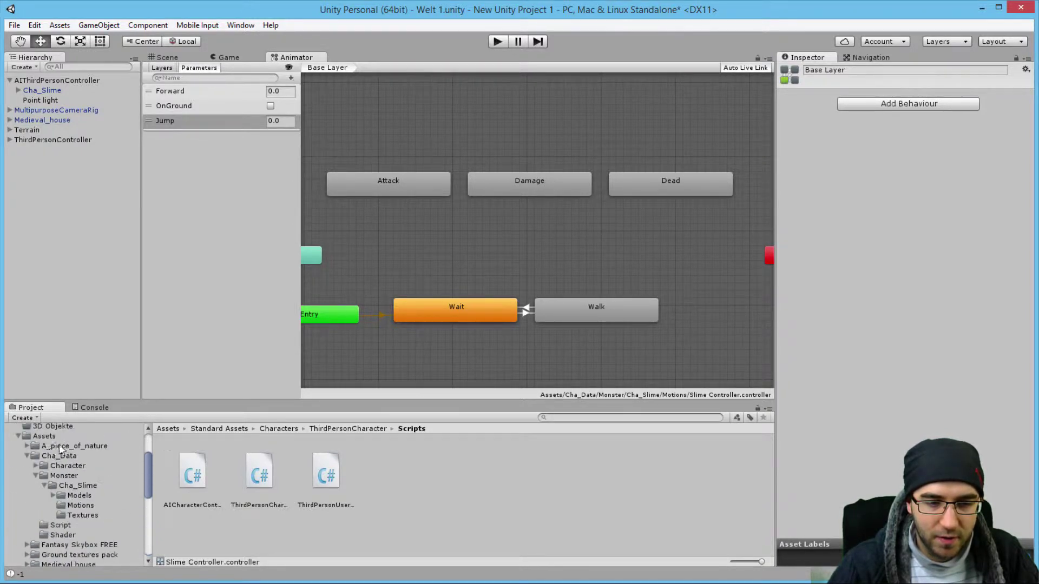
pyautogui.scroll(5, 34, 461)
pyautogui.click(17, 507)
pyautogui.scroll(-5, 86, 497)
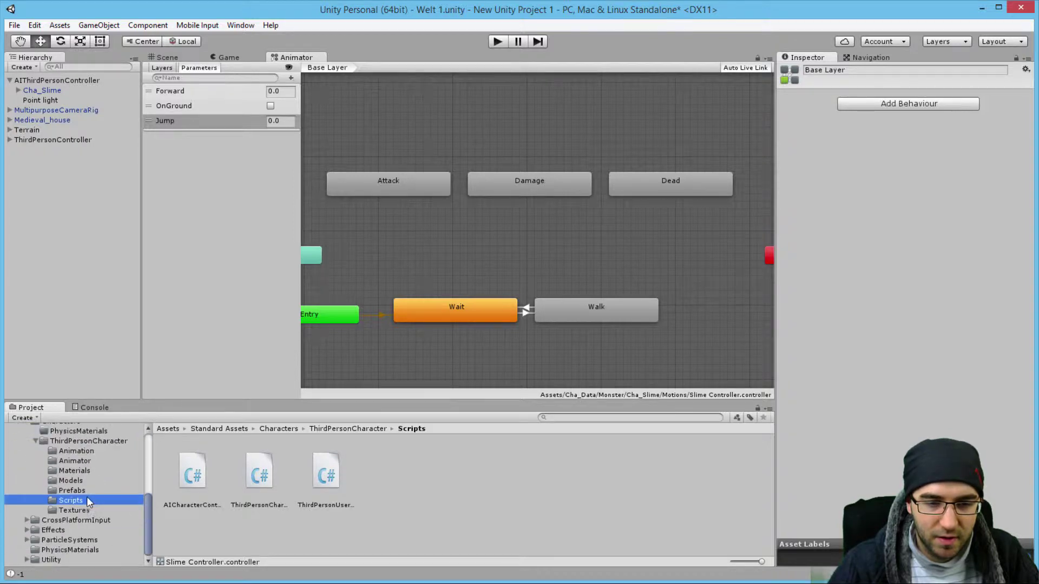
pyautogui.scroll(-2, 70, 487)
pyautogui.click(17, 467)
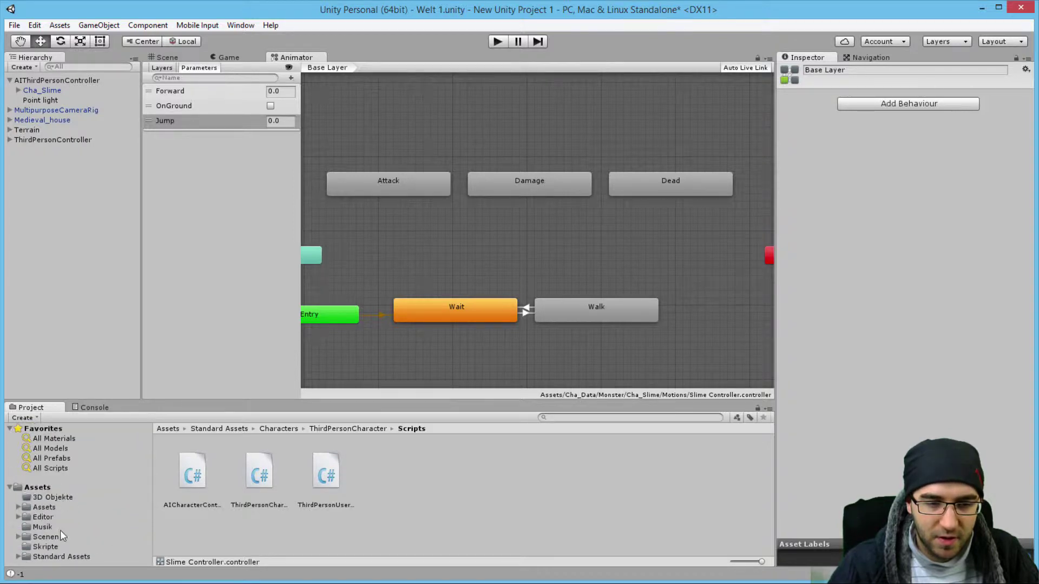
# Step: Move the trigger script from the root Assets folder into Skripte and select it there
pyautogui.click(47, 547)
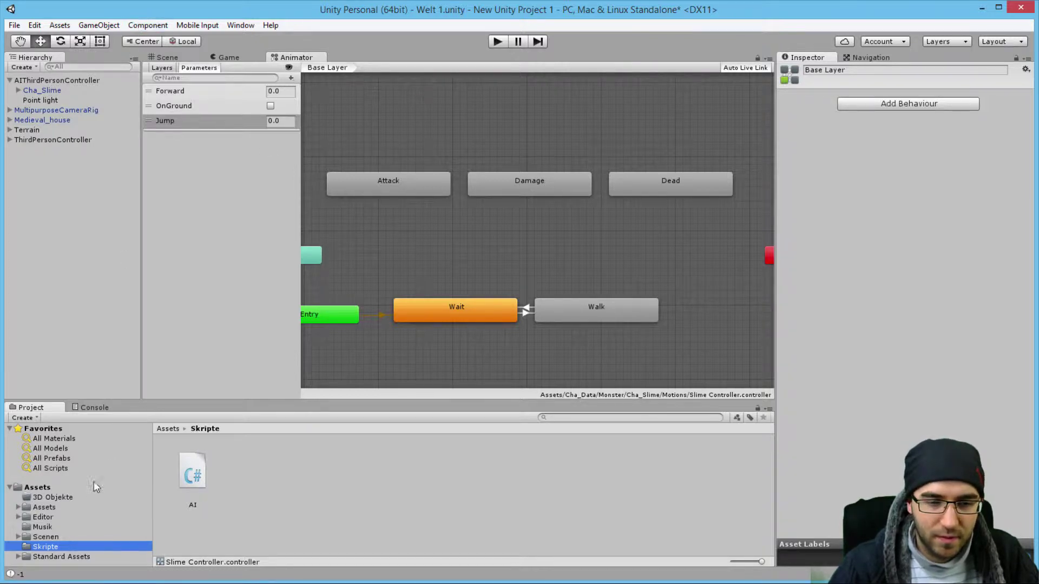
pyautogui.click(54, 537)
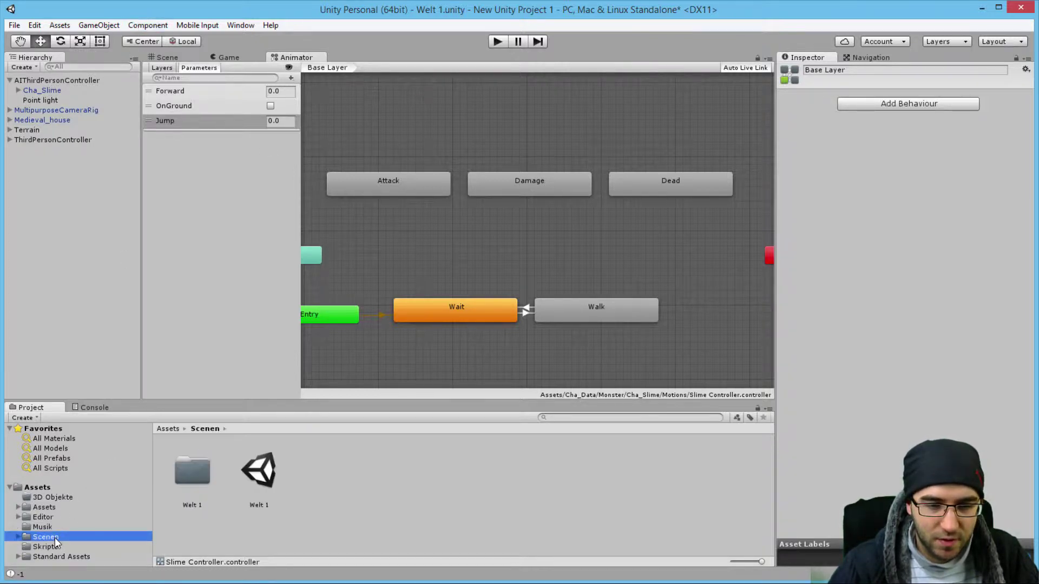
pyautogui.click(48, 499)
pyautogui.click(48, 504)
pyautogui.click(56, 488)
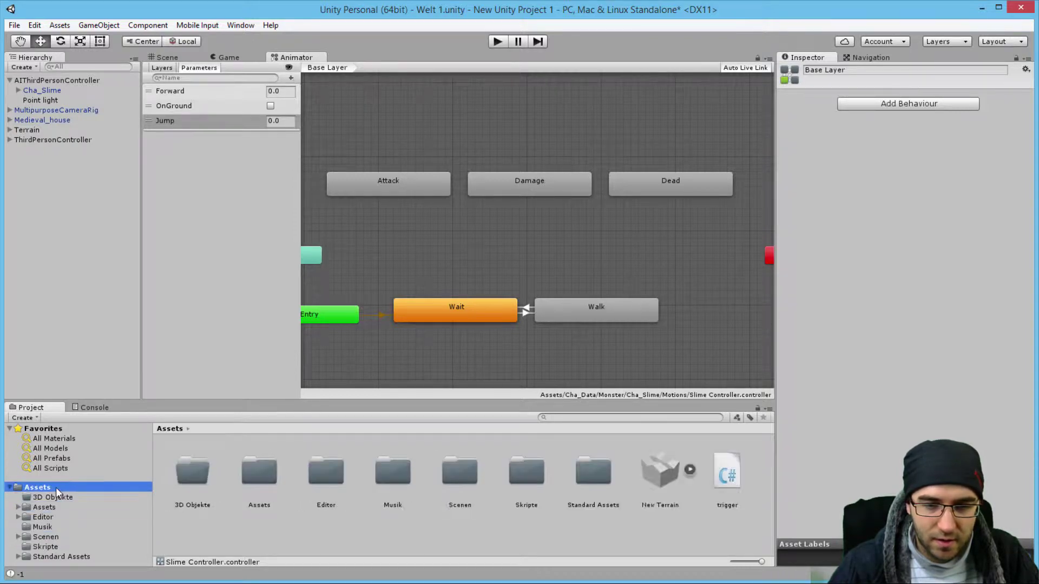
pyautogui.moveTo(727, 473); pyautogui.dragTo(60, 547)
pyautogui.click(55, 547)
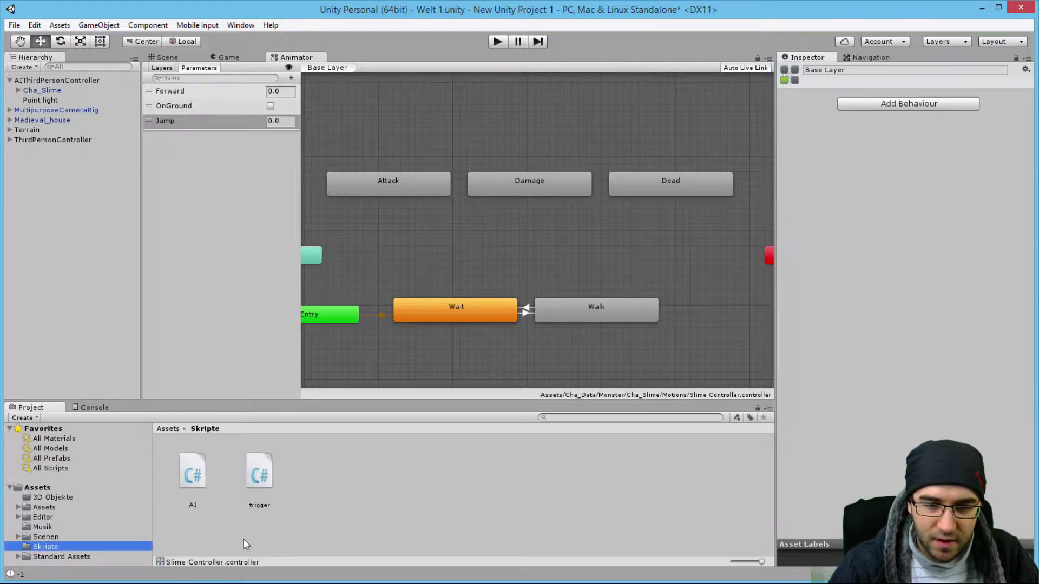
pyautogui.click(260, 475)
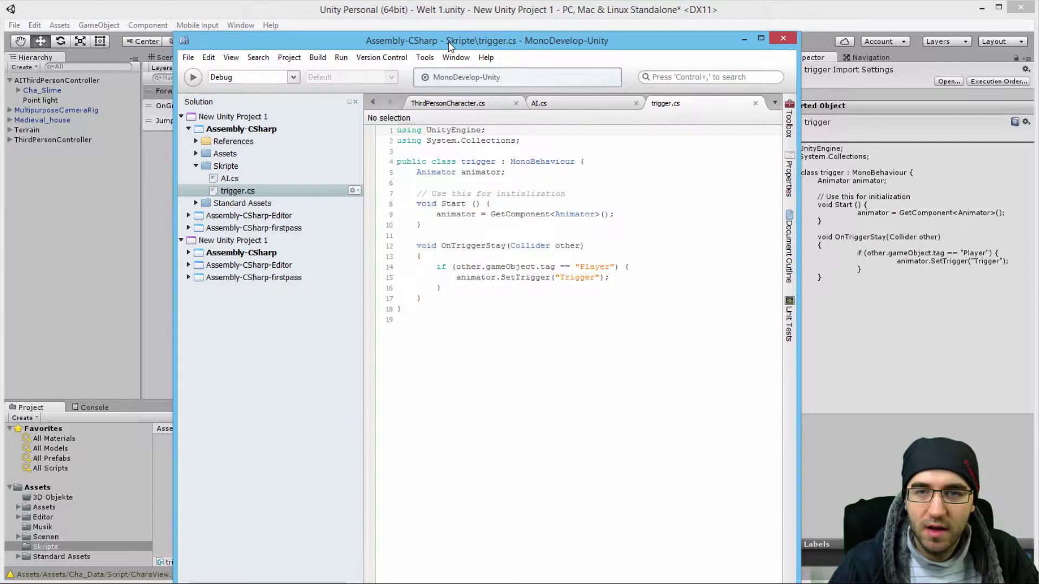
pyautogui.moveTo(448, 43); pyautogui.dragTo(311, 55)
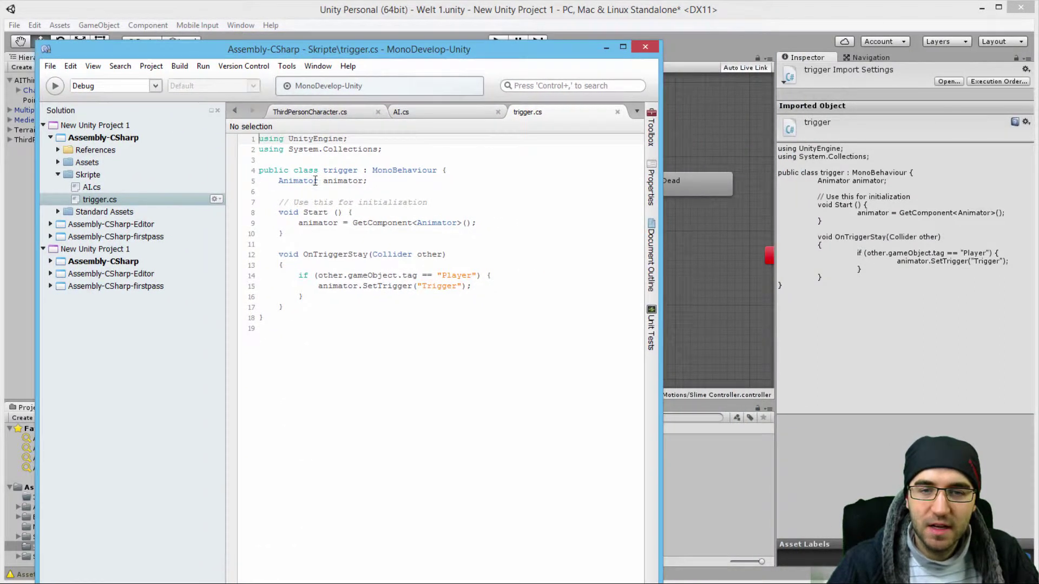
pyautogui.moveTo(281, 182); pyautogui.dragTo(370, 182)
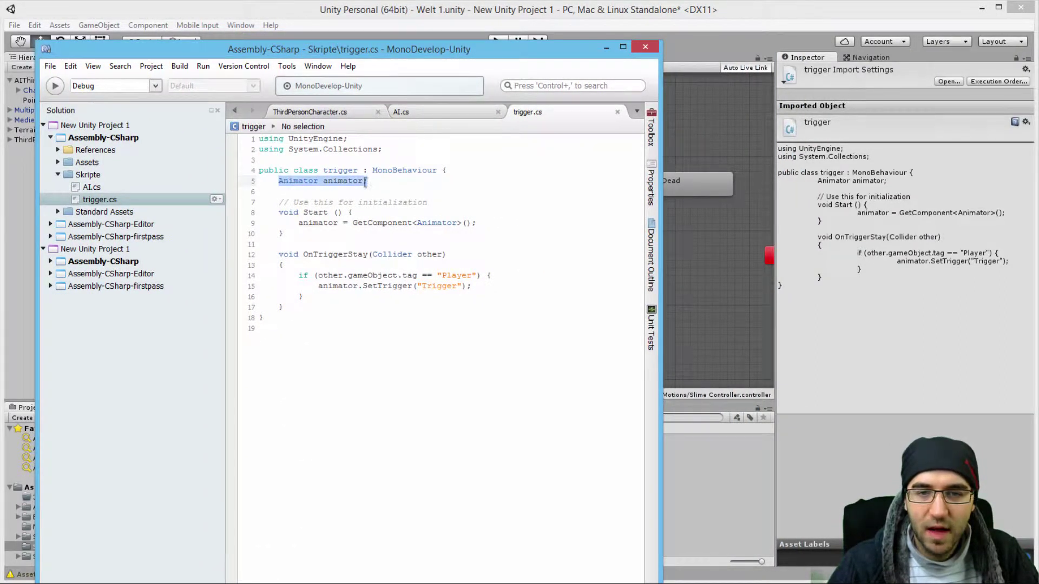
pyautogui.click(282, 182)
pyautogui.moveTo(283, 182)
pyautogui.mouseDown()
pyautogui.moveTo(369, 182)
pyautogui.moveTo(280, 182)
pyautogui.mouseUp()
pyautogui.click(376, 181)
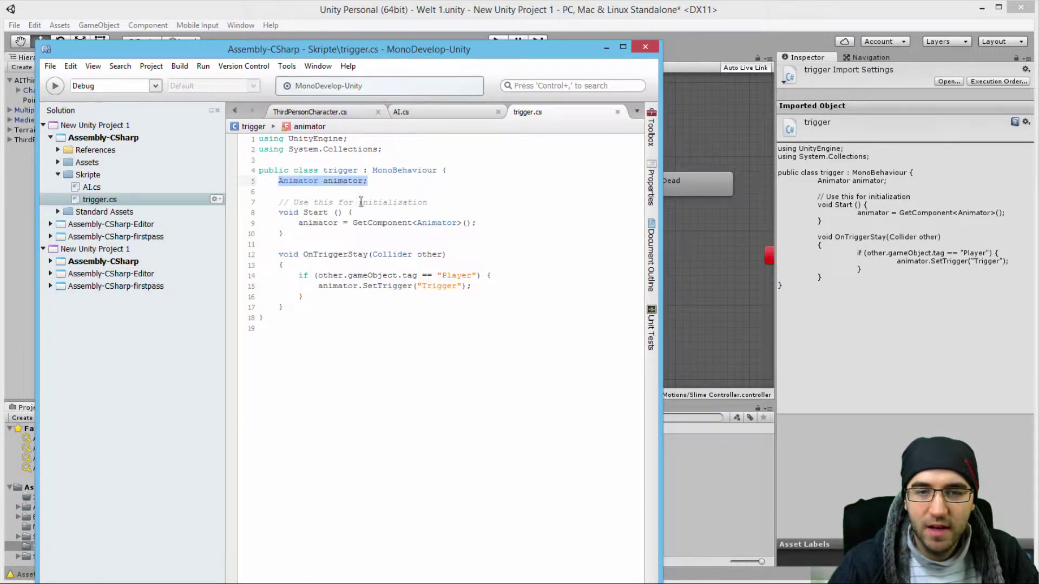
pyautogui.moveTo(280, 212); pyautogui.dragTo(352, 213)
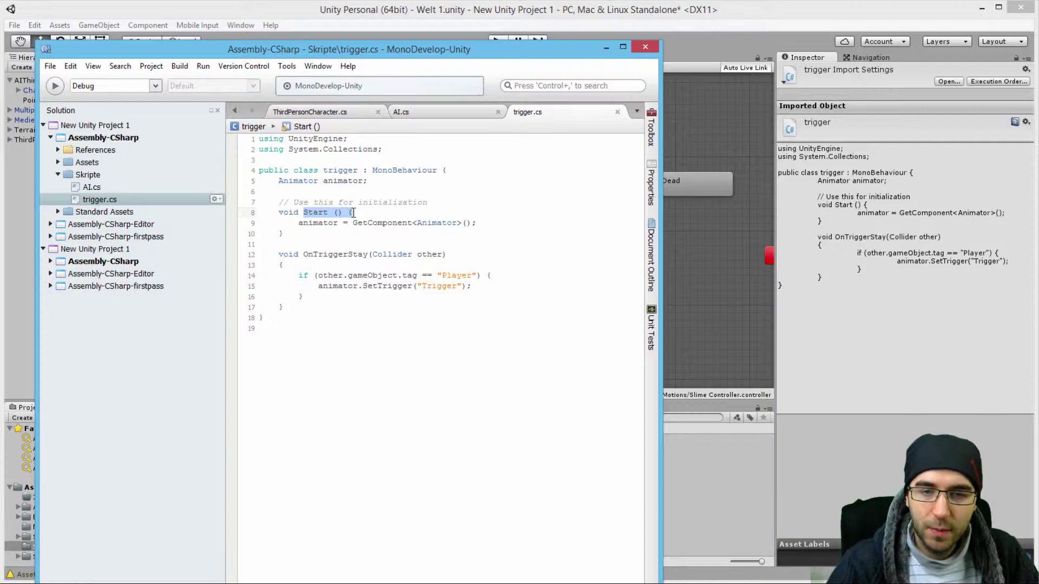
pyautogui.click(292, 235)
pyautogui.moveTo(292, 236)
pyautogui.mouseDown()
pyautogui.moveTo(287, 212)
pyautogui.moveTo(467, 223)
pyautogui.mouseUp()
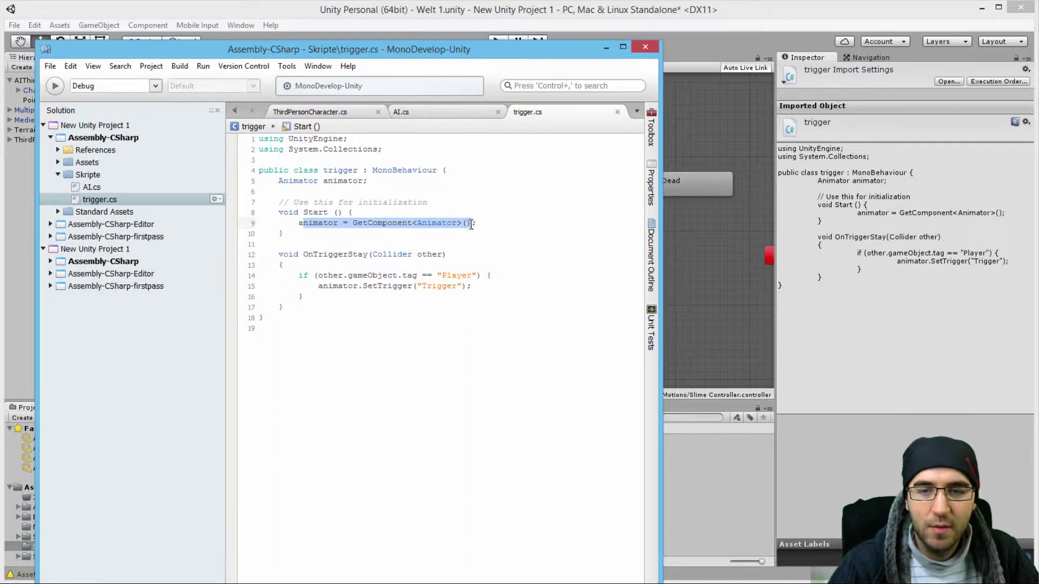
pyautogui.click(467, 222)
pyautogui.moveTo(299, 222); pyautogui.dragTo(462, 222)
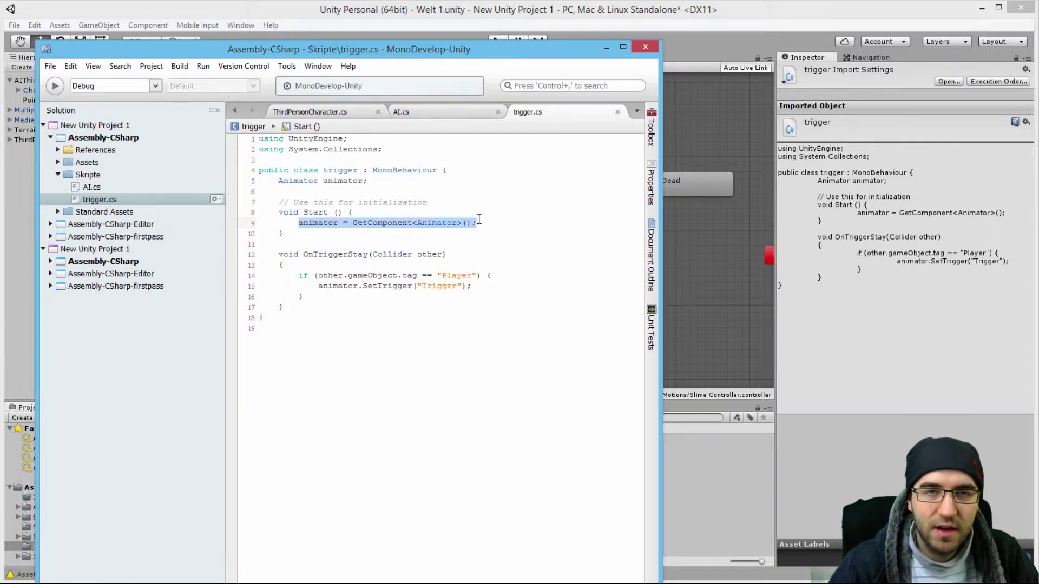
pyautogui.click(300, 236)
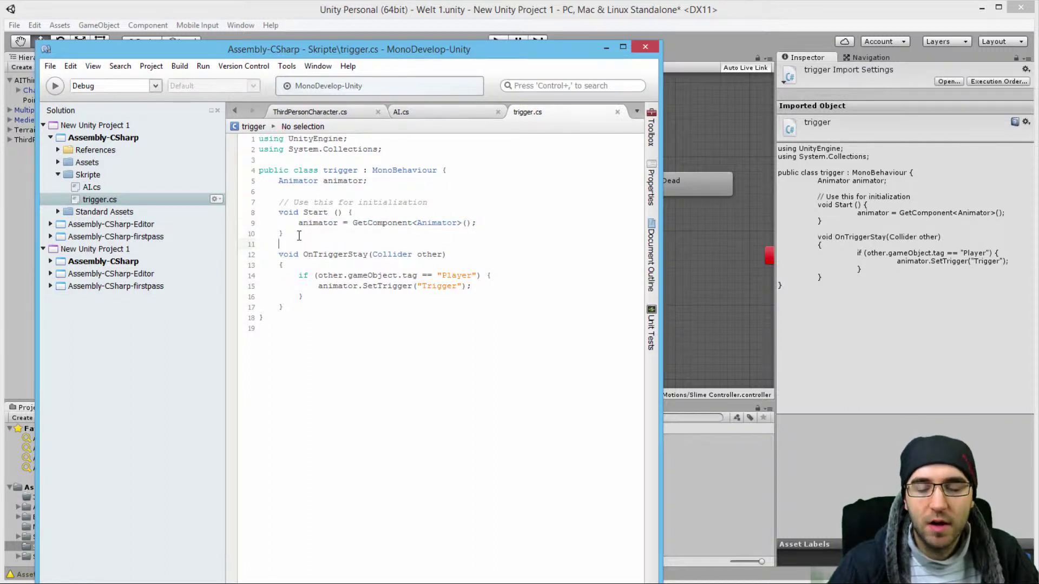
pyautogui.moveTo(288, 231)
pyautogui.mouseDown()
pyautogui.moveTo(257, 209)
pyautogui.moveTo(406, 223)
pyautogui.mouseUp()
pyautogui.click(294, 231)
pyautogui.click(310, 222)
pyautogui.click(339, 238)
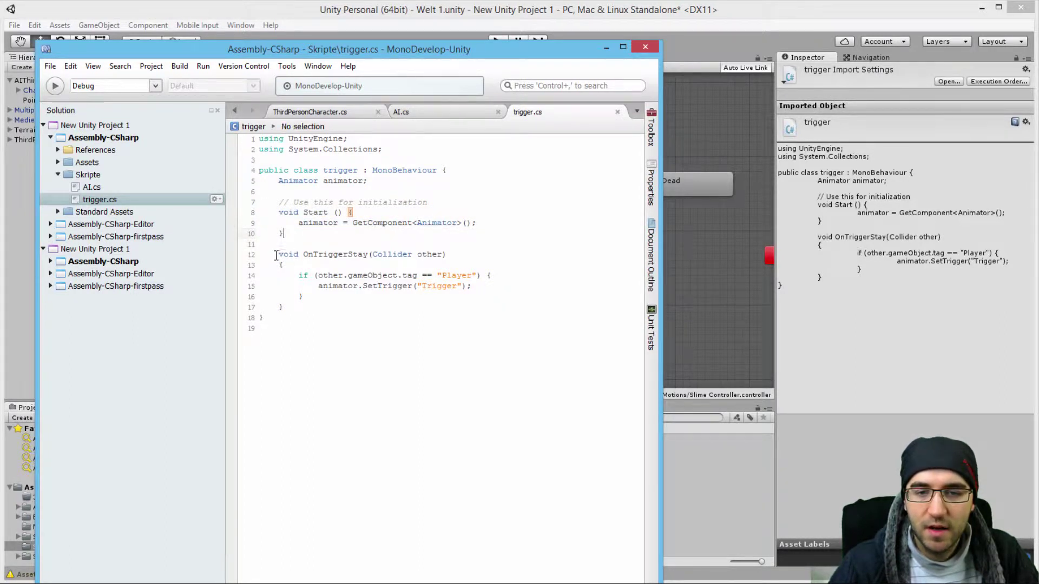
pyautogui.moveTo(278, 254); pyautogui.dragTo(369, 254)
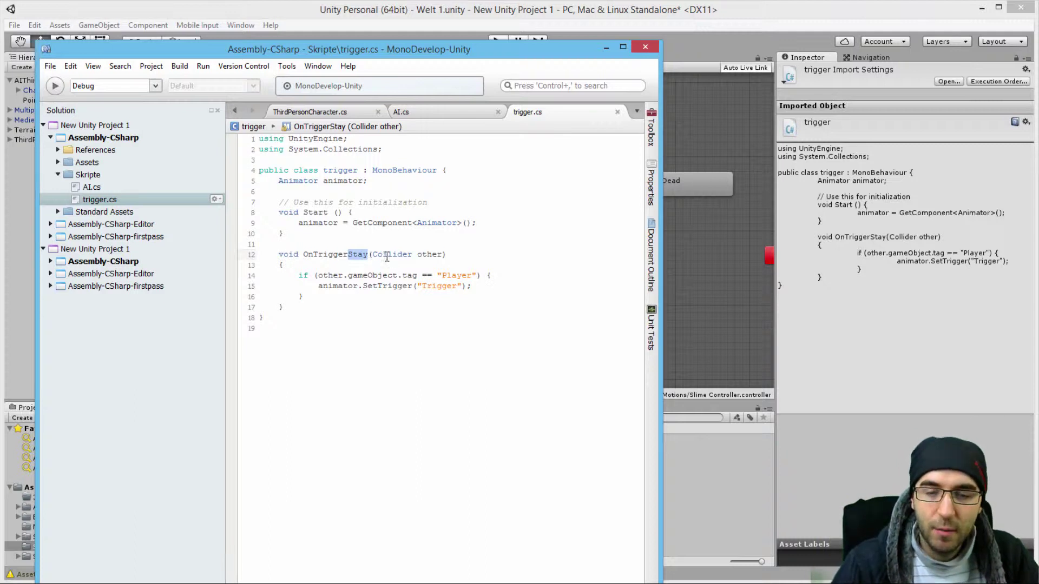
# Step: Deselect the OnTriggerStay code, switch back to Unity and bring up the Help menu
pyautogui.click(343, 254)
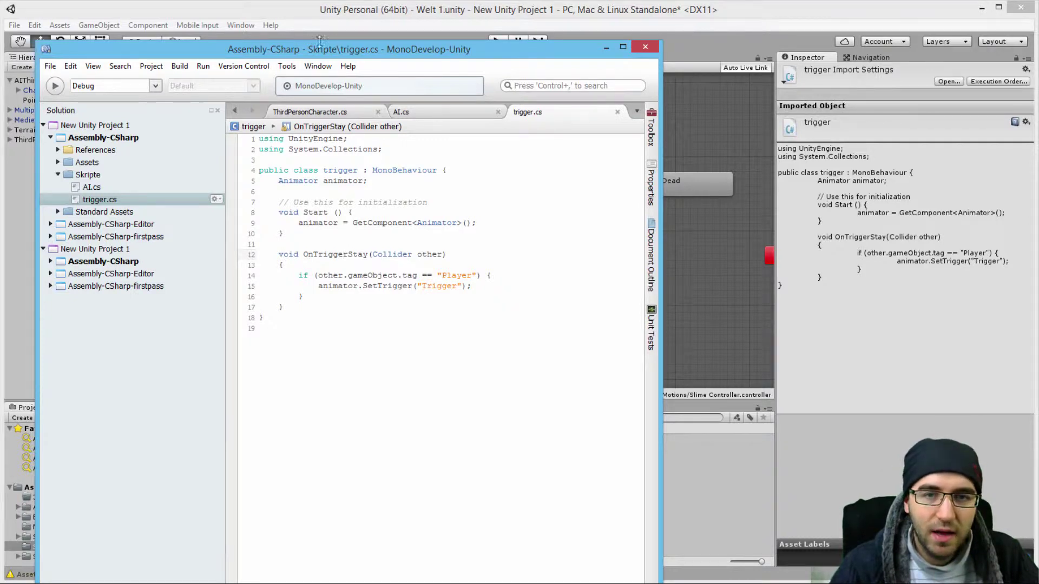
pyautogui.click(307, 22)
pyautogui.click(276, 26)
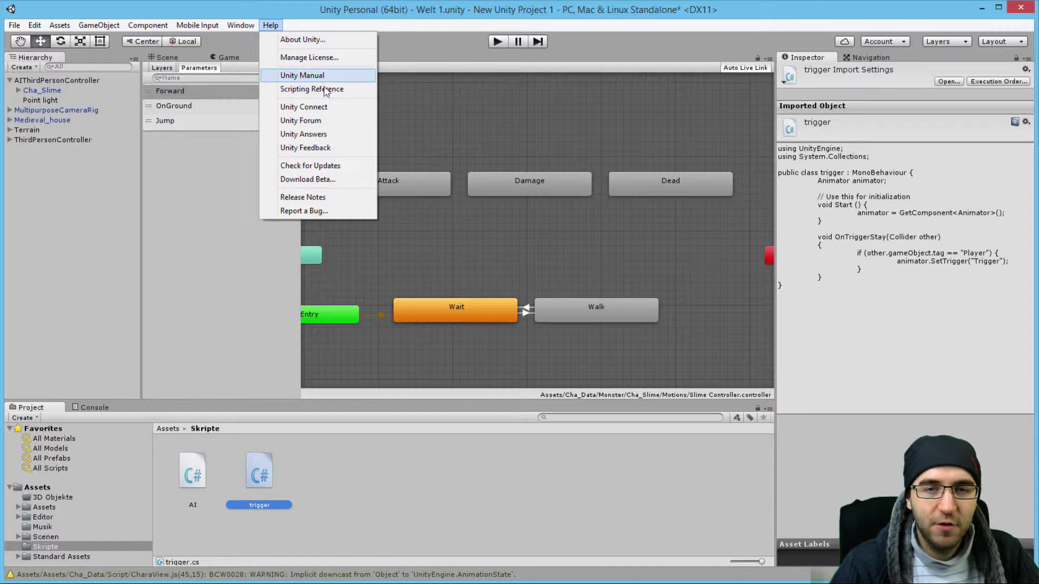
# Step: Open the Scripting Reference and browse to the Advertisement.Initialize page
pyautogui.click(323, 90)
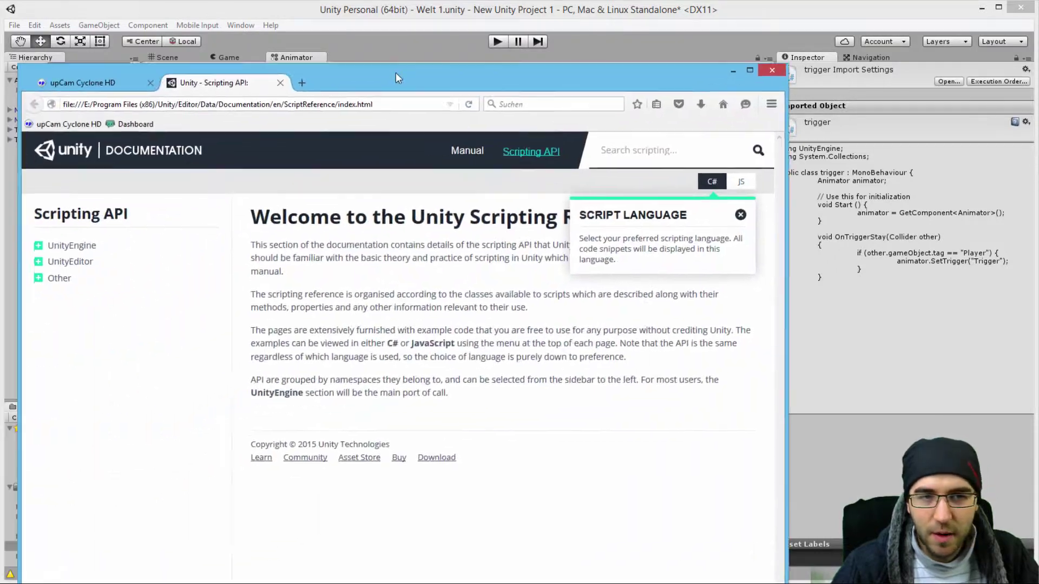
pyautogui.moveTo(395, 73)
pyautogui.mouseDown()
pyautogui.moveTo(405, 4)
pyautogui.moveTo(402, 27)
pyautogui.mouseUp()
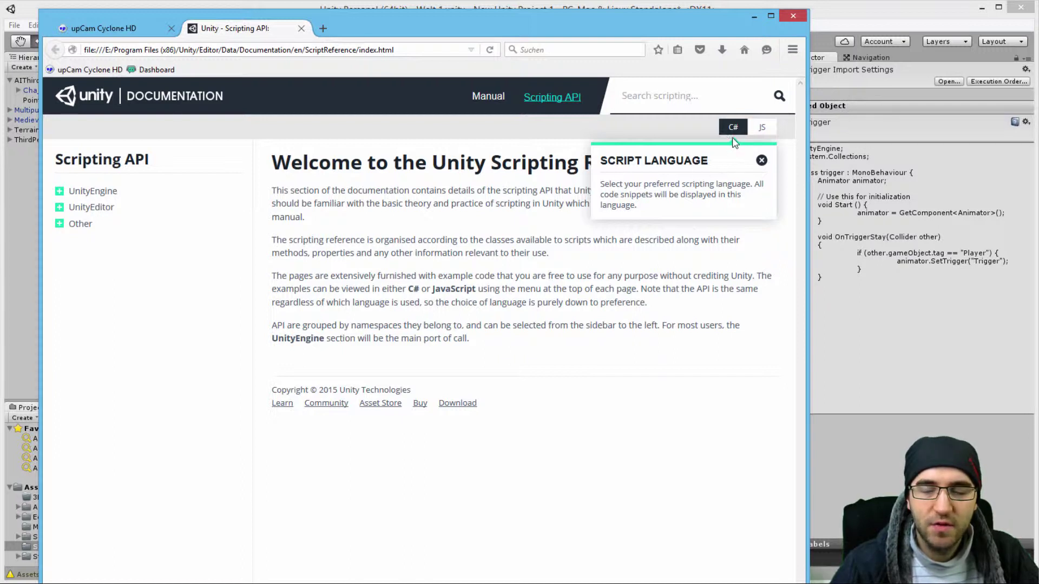
pyautogui.click(762, 161)
pyautogui.click(59, 193)
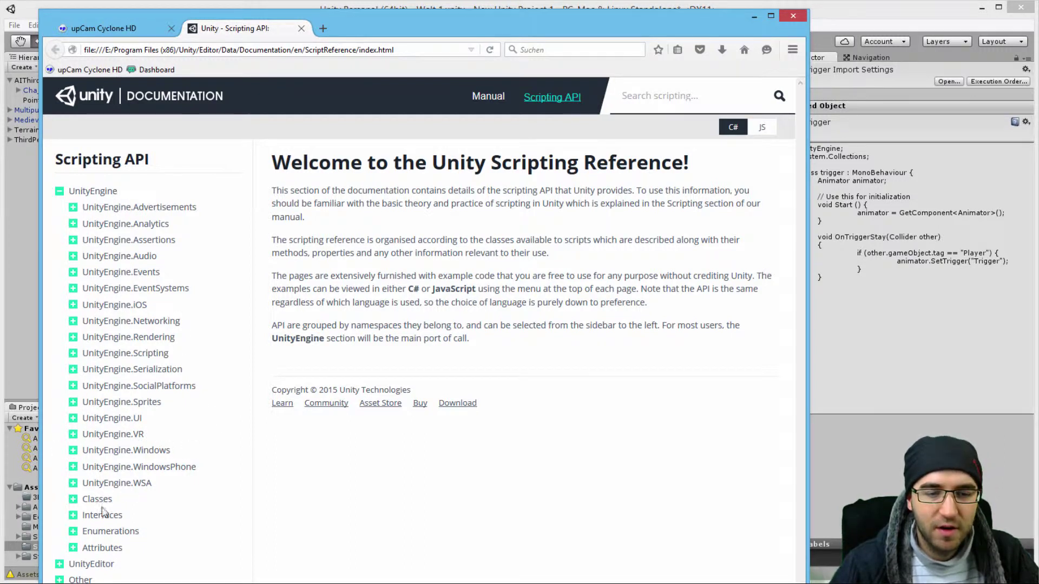
pyautogui.click(73, 208)
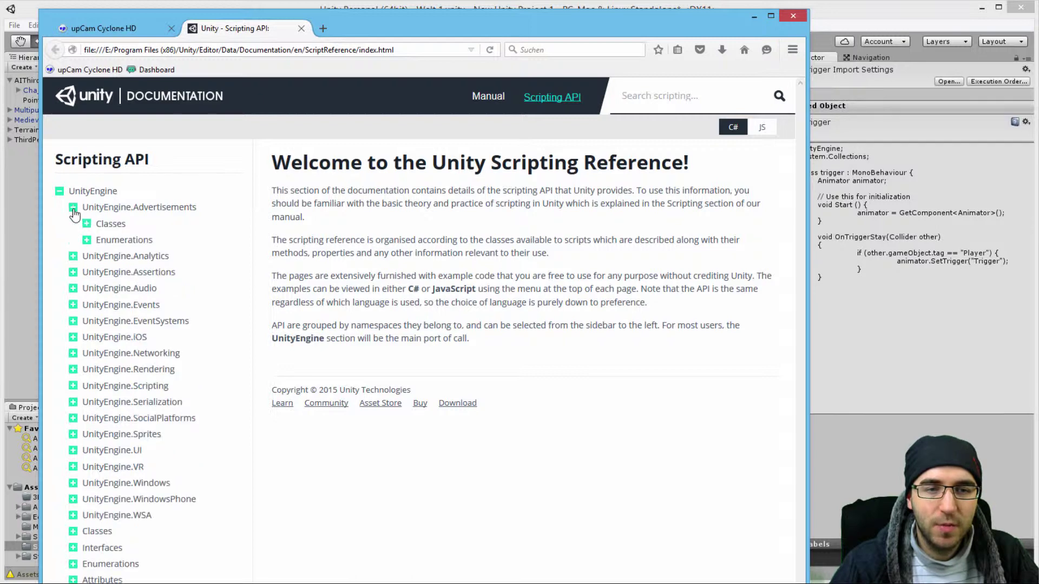
pyautogui.click(87, 224)
pyautogui.click(139, 239)
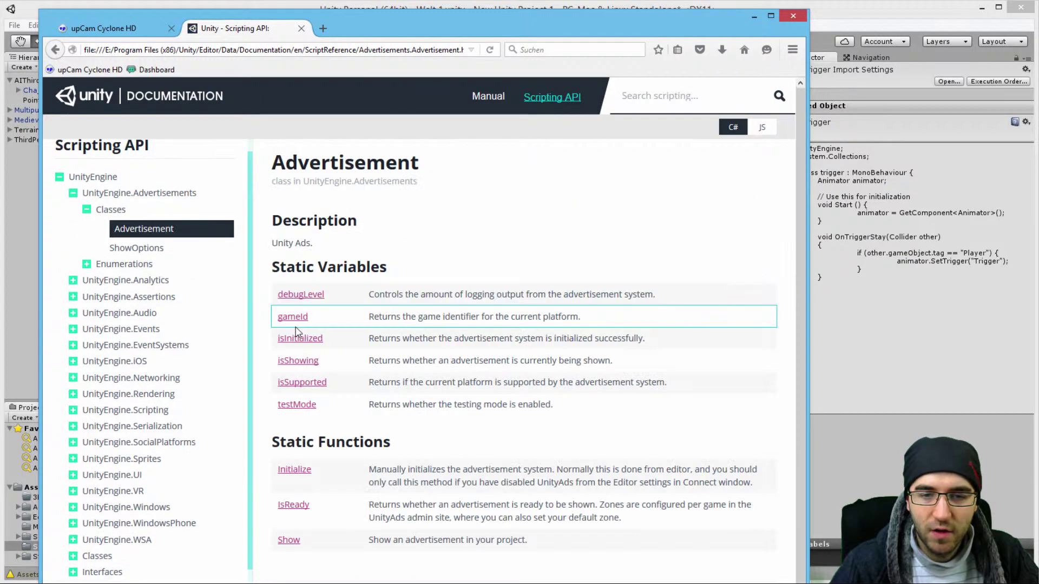
pyautogui.scroll(-1, 294, 483)
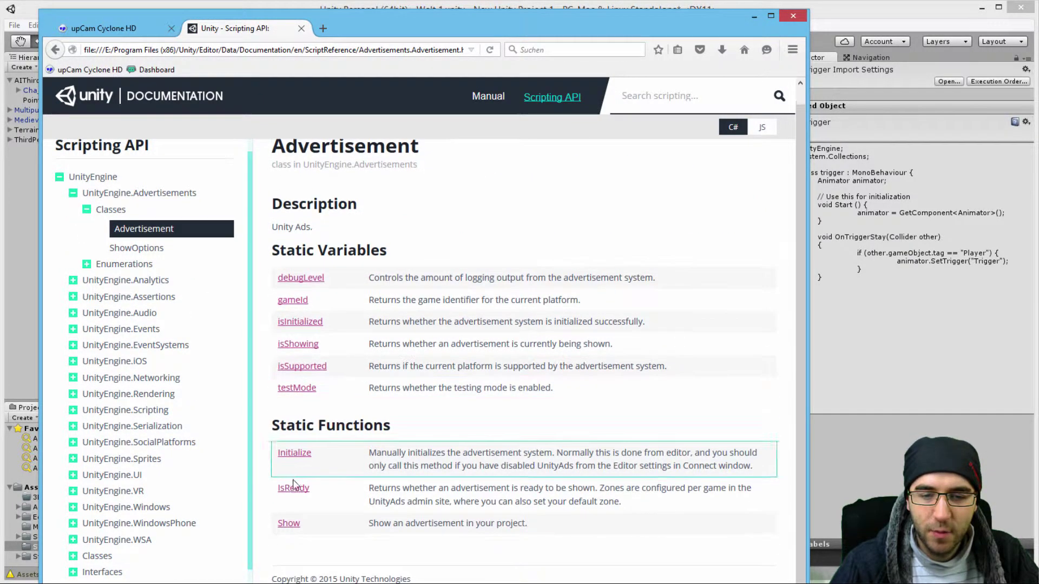
pyautogui.click(298, 460)
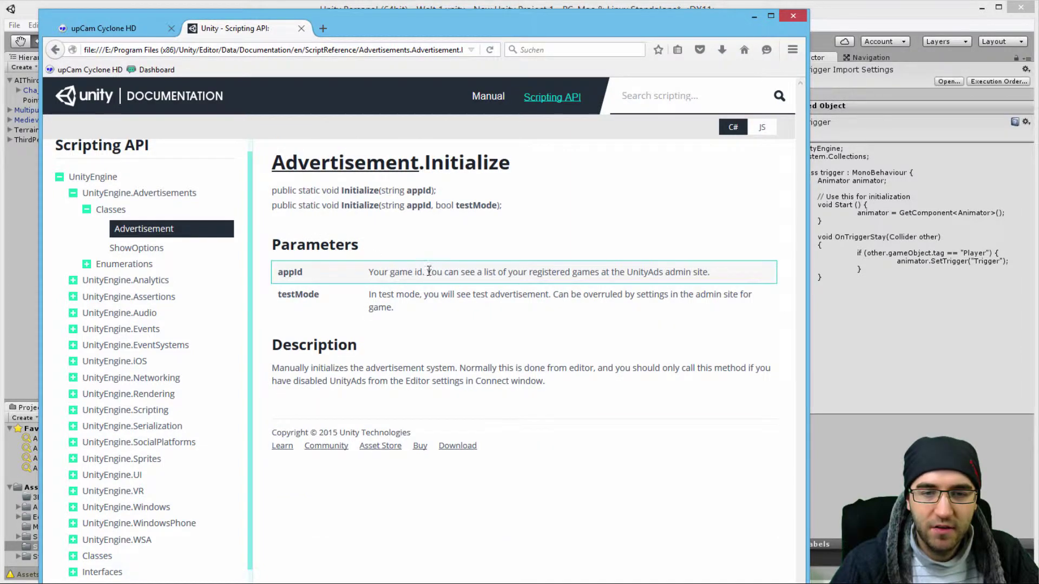
# Step: Collapse the UnityEngine tree, highlight the Initialize signature, and minimize Firefox
pyautogui.click(86, 210)
pyautogui.click(73, 192)
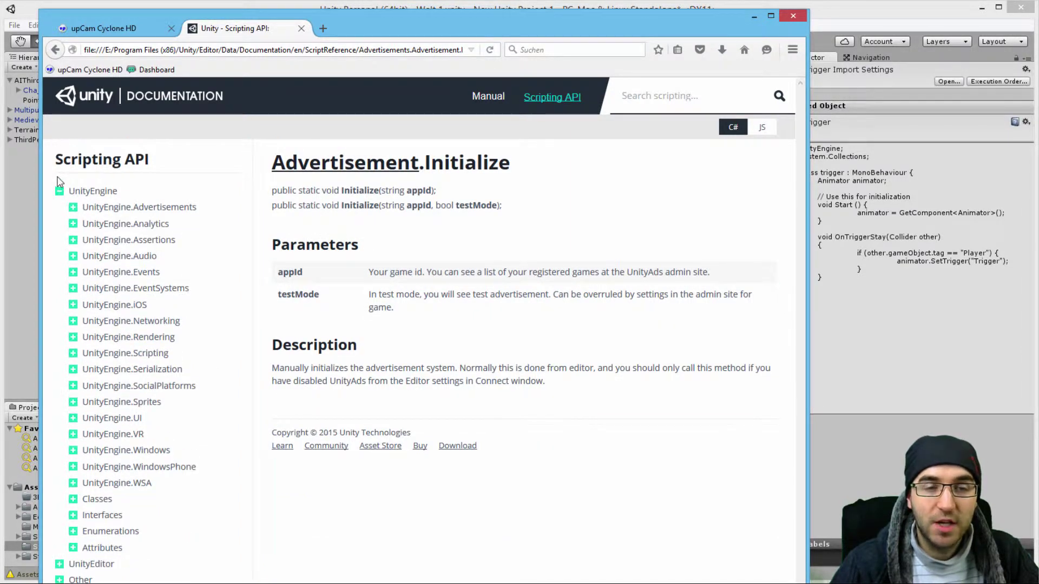
pyautogui.click(60, 191)
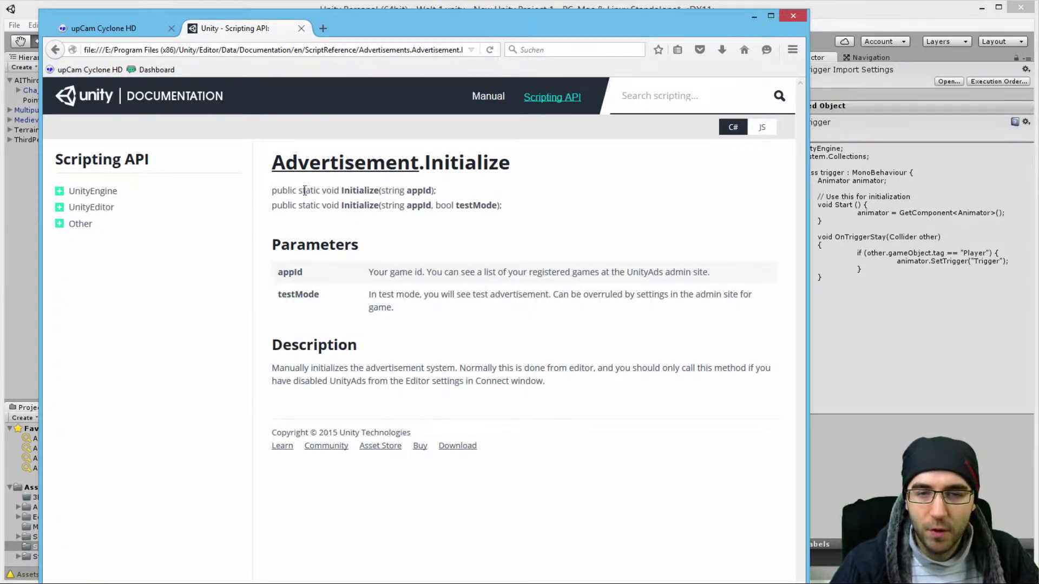
pyautogui.moveTo(277, 190); pyautogui.dragTo(437, 192)
pyautogui.click(471, 201)
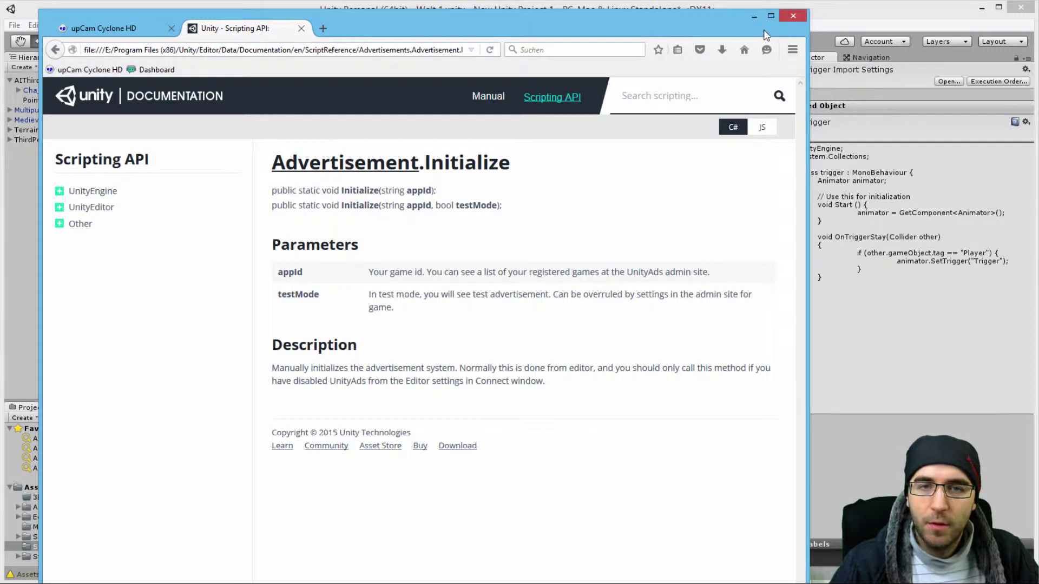
pyautogui.click(754, 16)
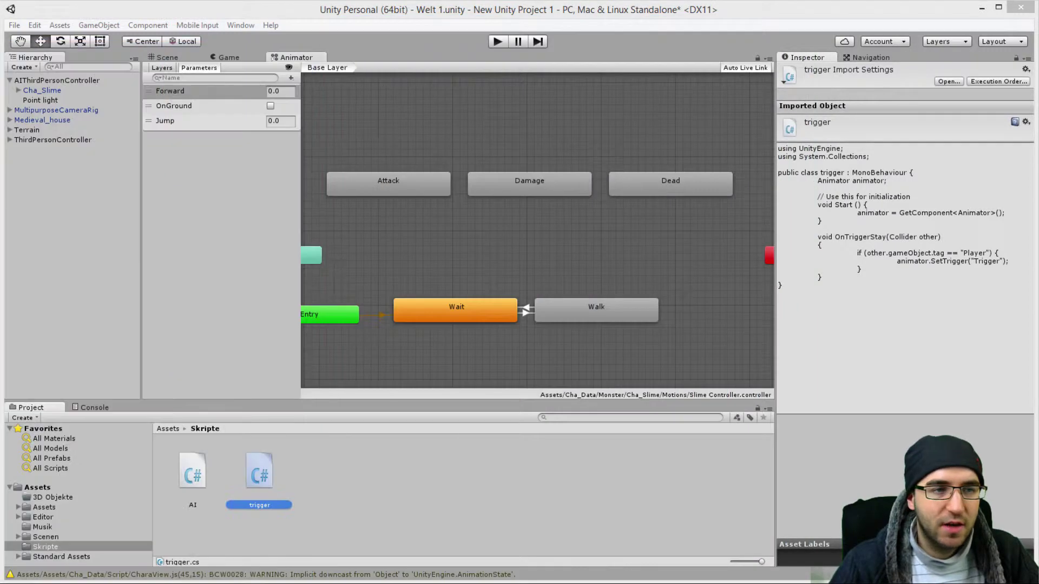
# Step: Open trigger.cs in MonoDevelop and highlight the OnTriggerStay method
pyautogui.click(201, 343)
pyautogui.doubleClick(260, 470)
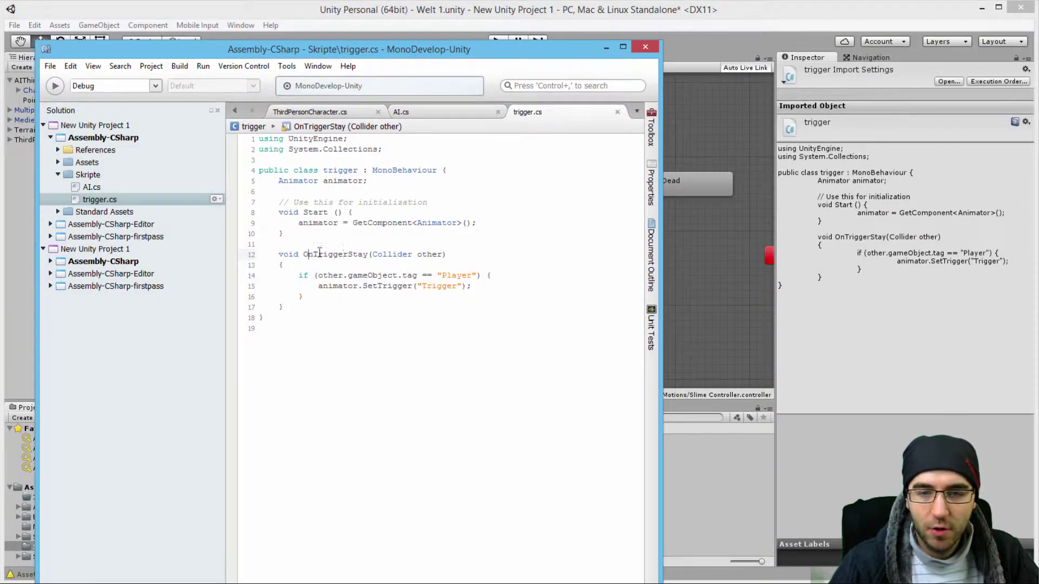
pyautogui.moveTo(308, 254); pyautogui.dragTo(450, 254)
pyautogui.click(329, 283)
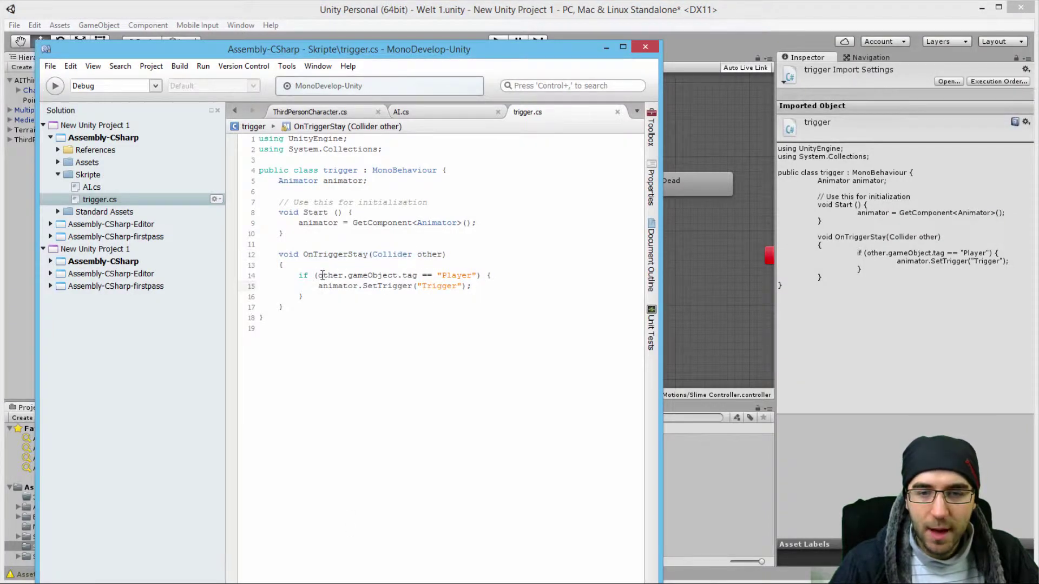
# Step: Highlight the check that the other collider has the Player tag
pyautogui.moveTo(318, 276); pyautogui.dragTo(482, 279)
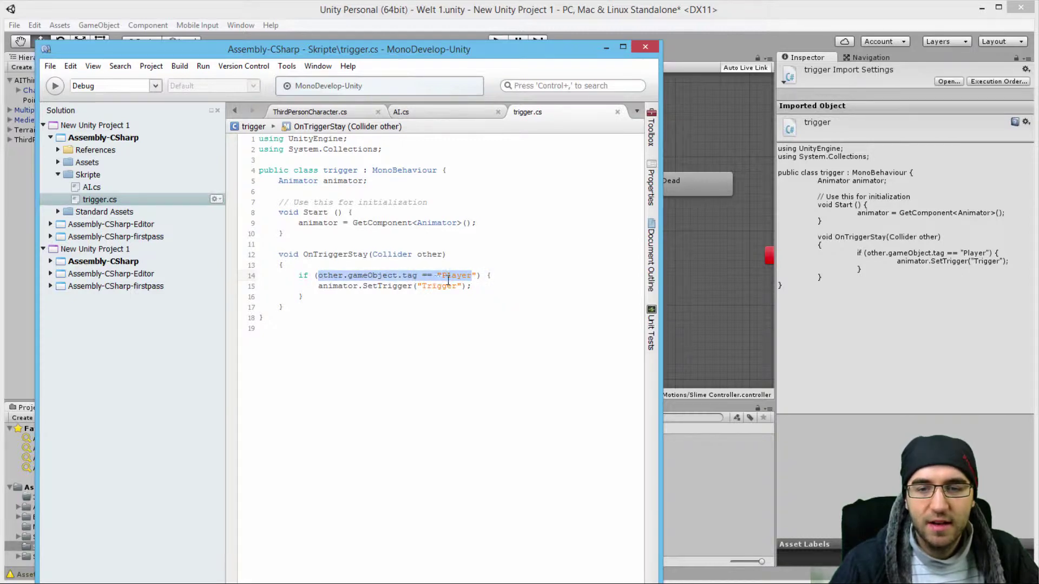
pyautogui.click(440, 277)
pyautogui.keyDown('shift'); pyautogui.click(468, 276); pyautogui.keyUp('shift')
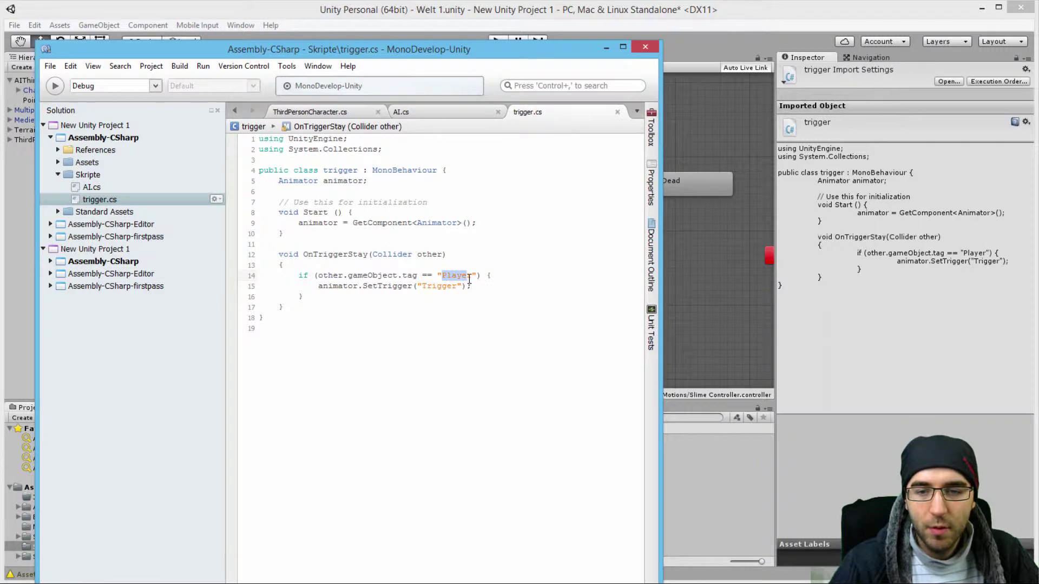
pyautogui.moveTo(318, 275); pyautogui.dragTo(343, 275)
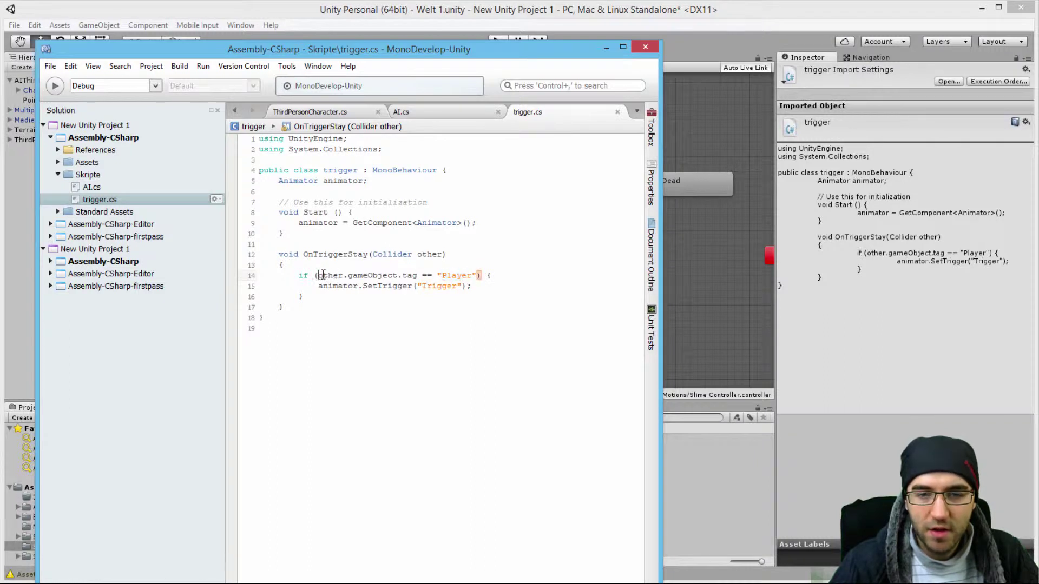
pyautogui.click(355, 277)
pyautogui.moveTo(350, 277); pyautogui.dragTo(472, 278)
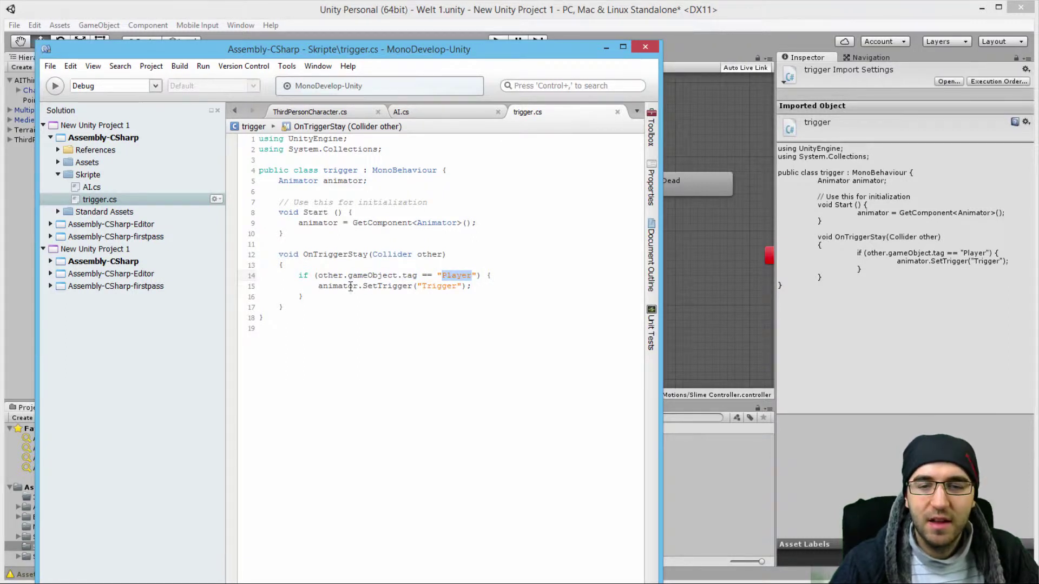
# Step: Highlight the line 15 animator SetTrigger("Trigger") call
pyautogui.moveTo(318, 287); pyautogui.dragTo(419, 287)
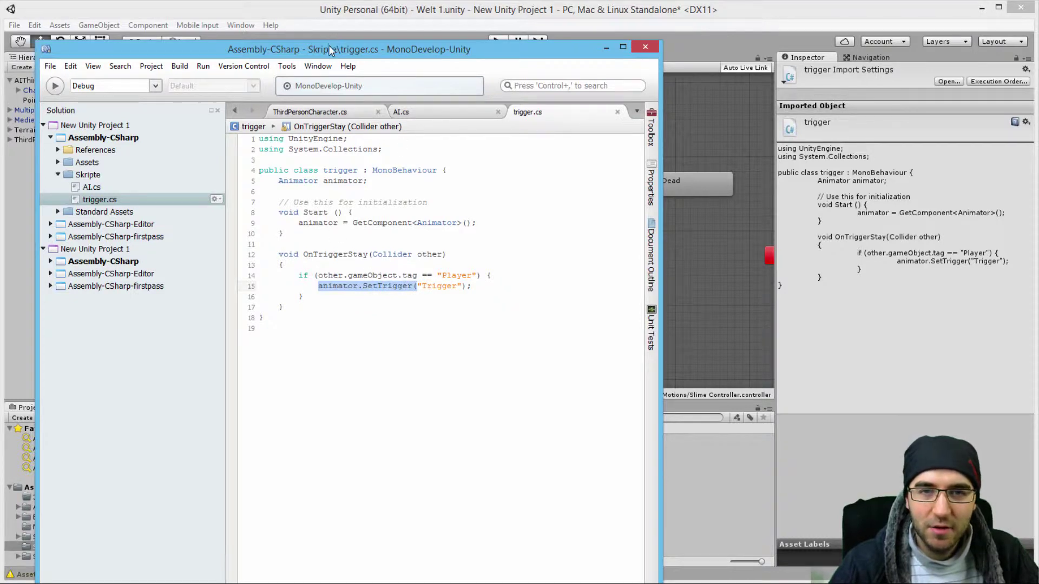
pyautogui.moveTo(330, 47)
pyautogui.mouseDown()
pyautogui.moveTo(343, 108)
pyautogui.moveTo(294, 87)
pyautogui.mouseUp()
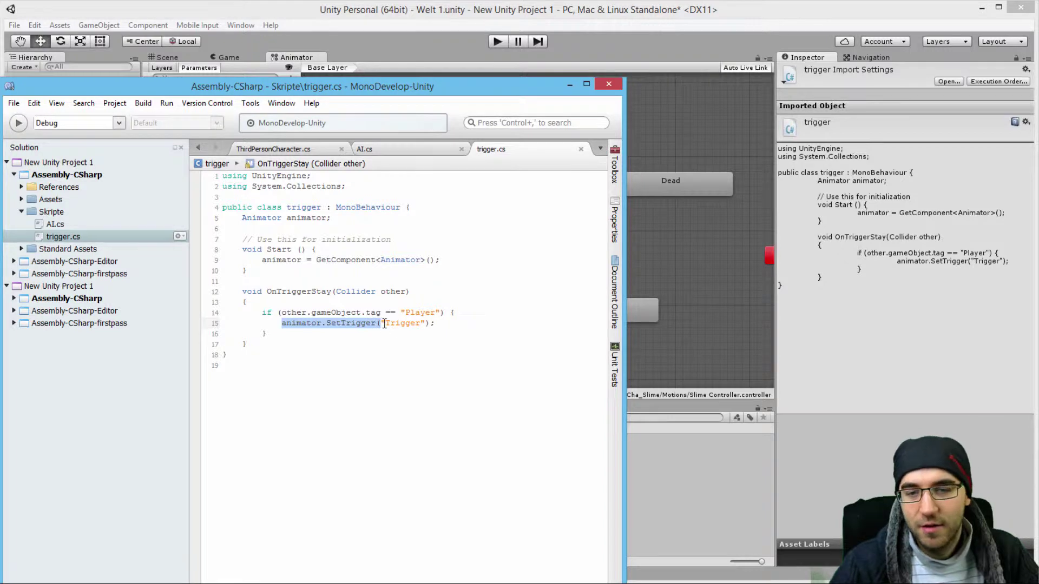
pyautogui.moveTo(384, 324); pyautogui.dragTo(426, 327)
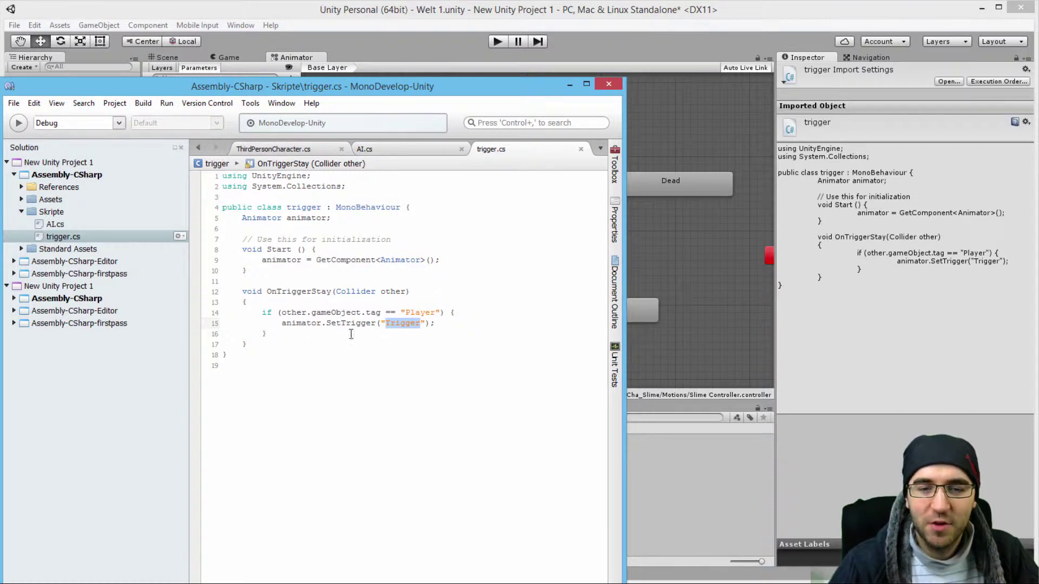
pyautogui.moveTo(566, 90); pyautogui.dragTo(675, 83)
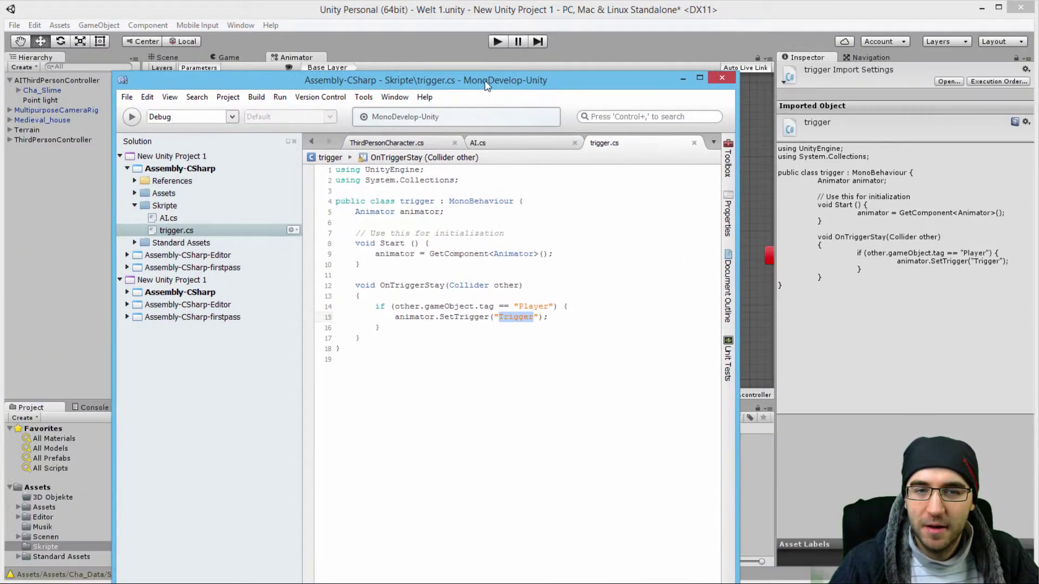
# Step: Add a trigger-type Animator parameter named Trigger
pyautogui.click(678, 79)
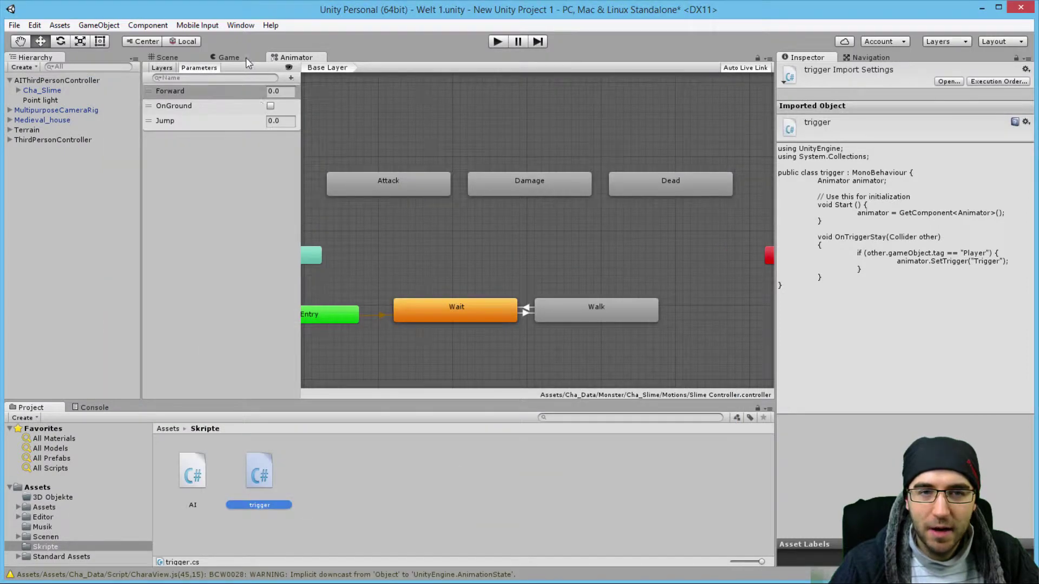
pyautogui.click(205, 159)
pyautogui.click(291, 78)
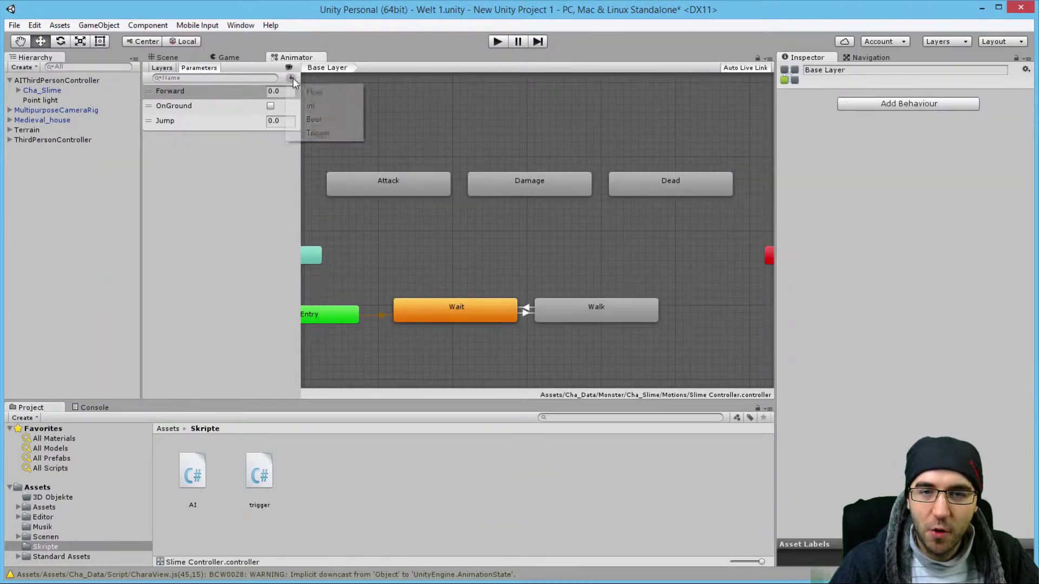
pyautogui.click(334, 134)
pyautogui.write('Trigger')
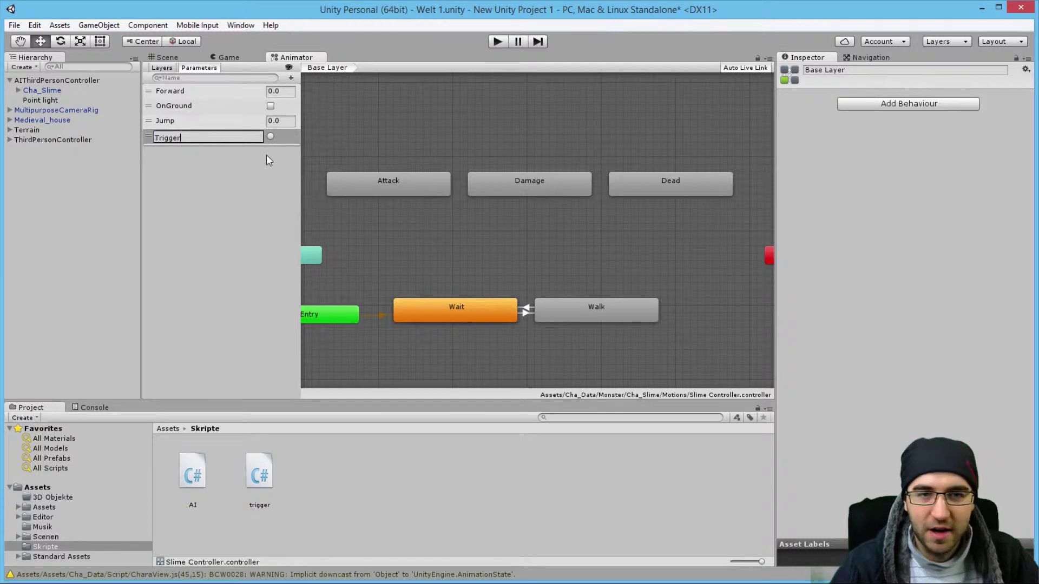
pyautogui.press('Return')
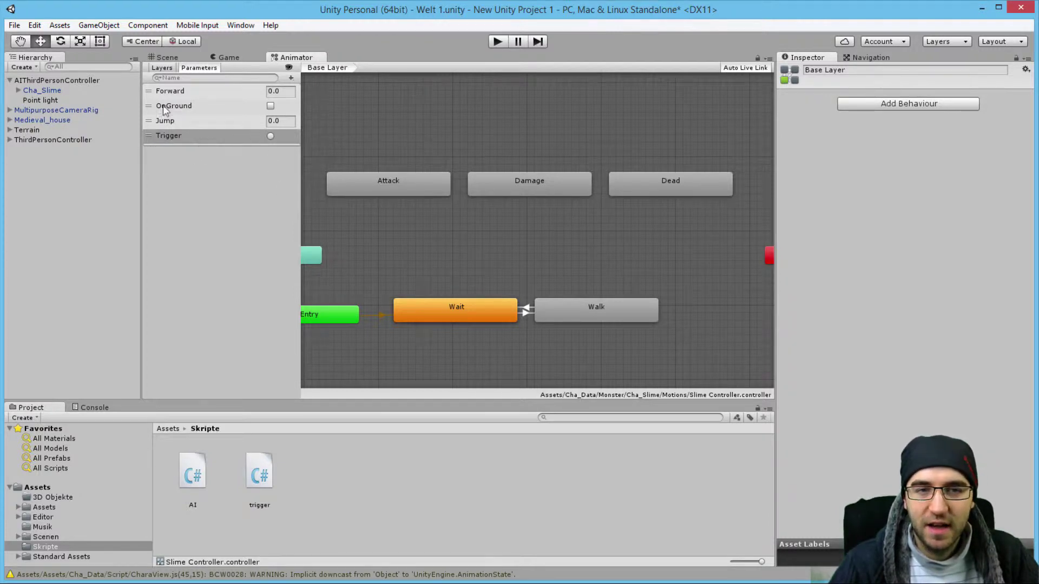
# Step: Review the Forward, OnGround, Jump and Trigger parameters, then enter Play mode
pyautogui.click(184, 91)
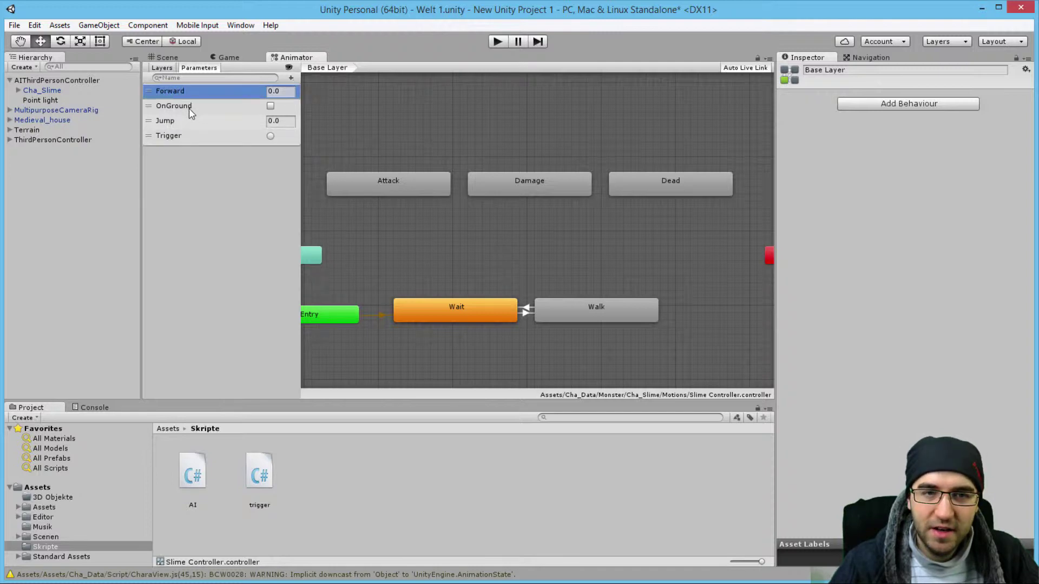
pyautogui.click(189, 107)
pyautogui.click(185, 121)
pyautogui.click(185, 135)
pyautogui.click(192, 92)
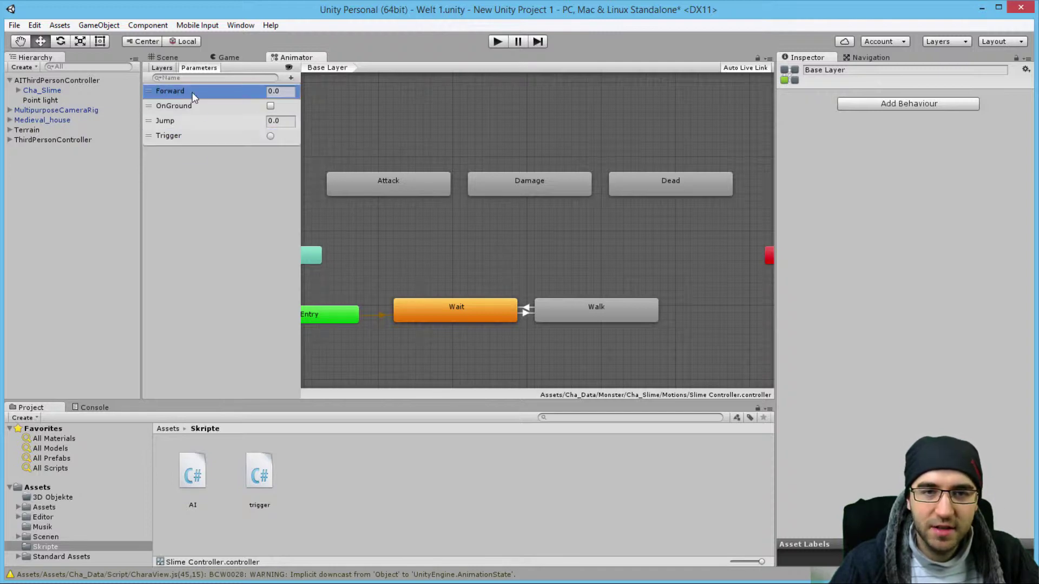
pyautogui.click(498, 42)
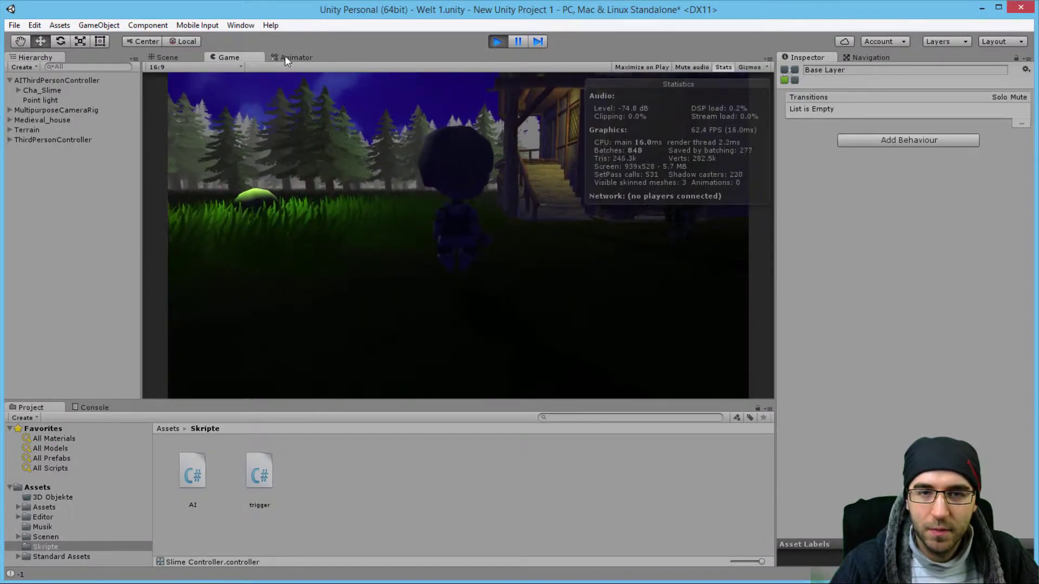
# Step: Watch the Wait and Walk states in the Animator, stop playing, and center the Scene view on the slime
pyautogui.click(287, 58)
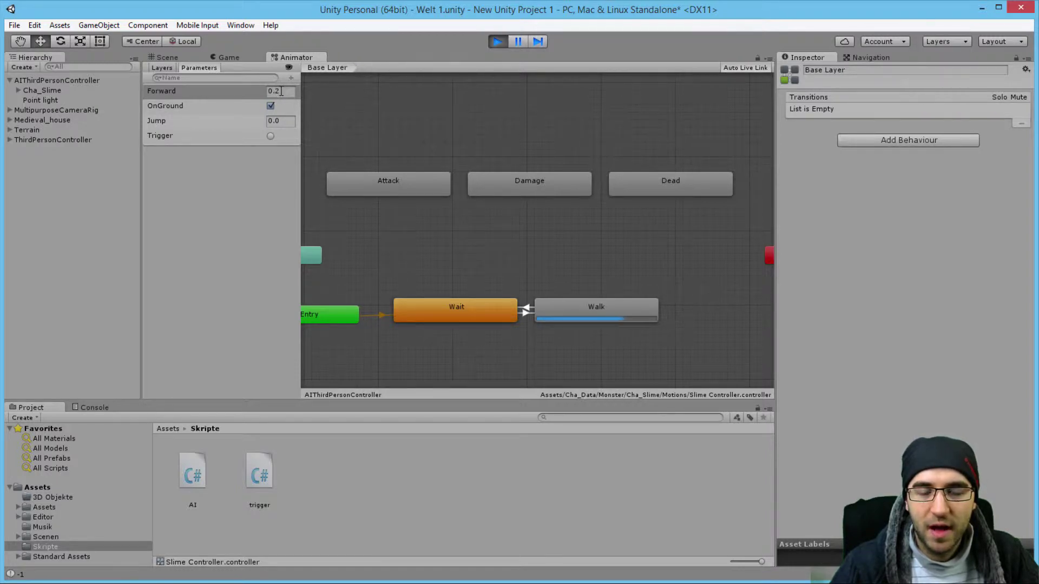
pyautogui.click(496, 41)
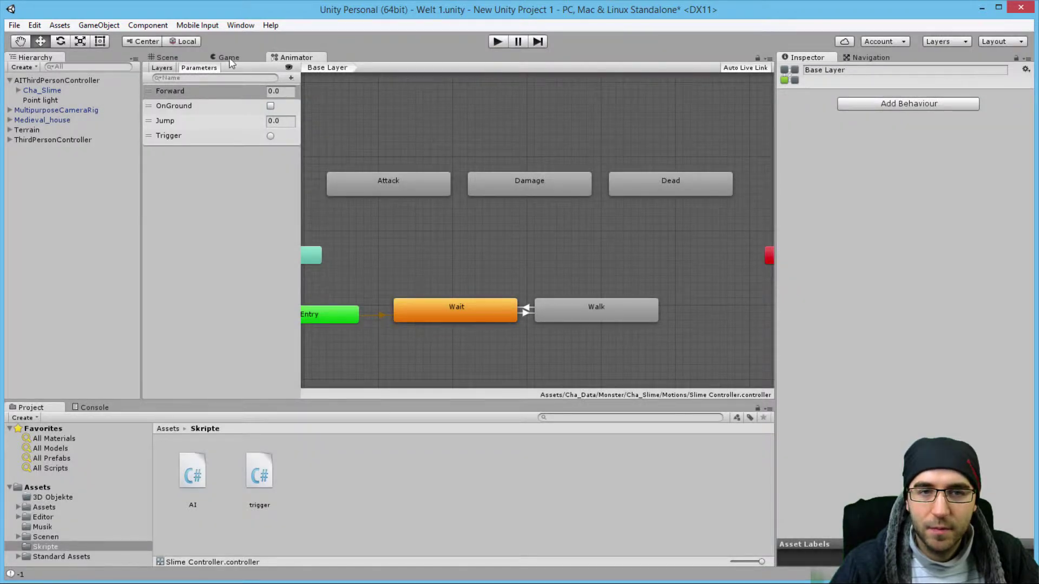
pyautogui.click(168, 57)
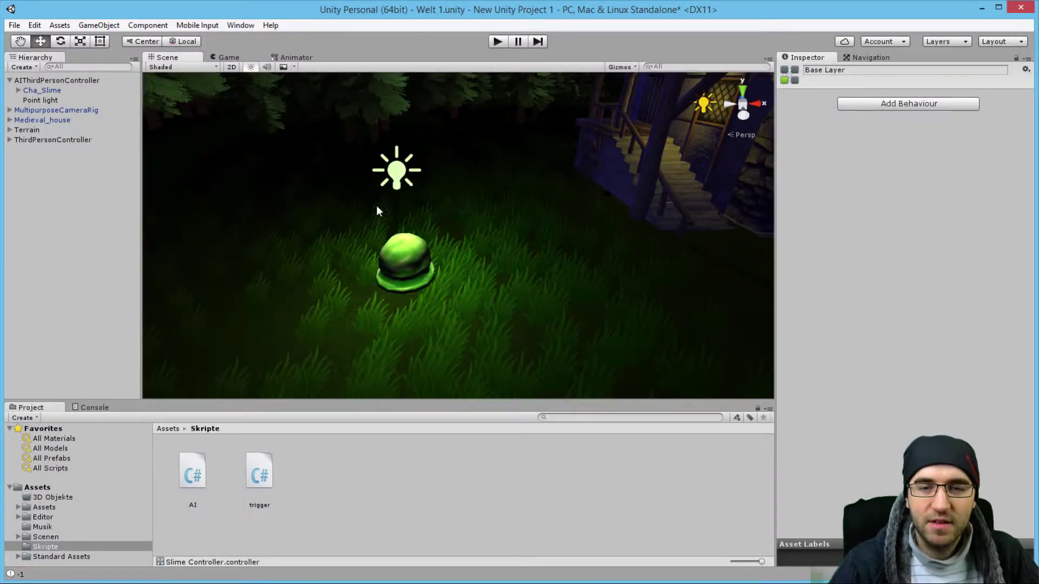
pyautogui.click(453, 267)
pyautogui.moveTo(525, 269); pyautogui.dragTo(388, 300, button='middle')
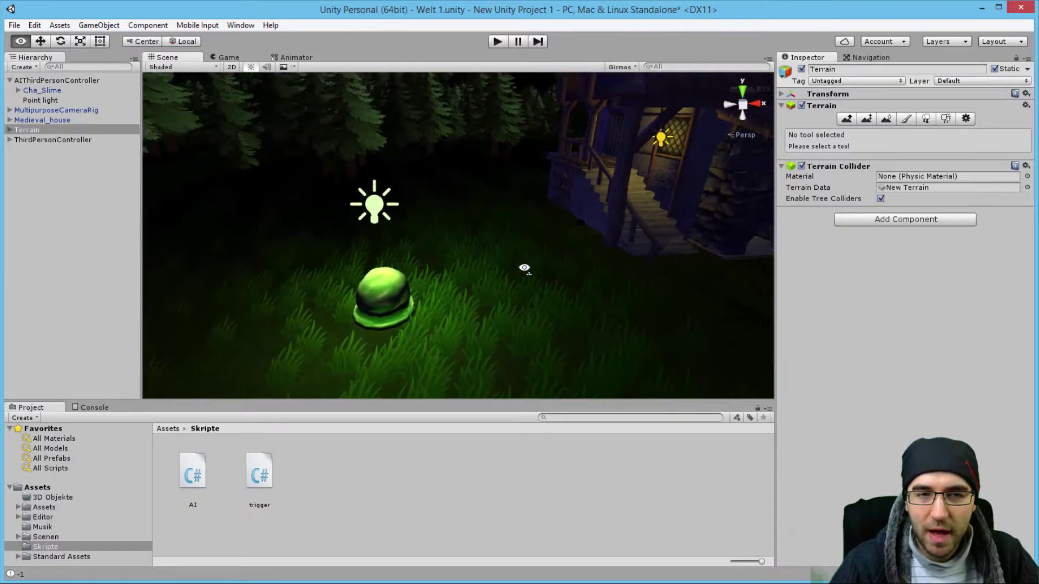
# Step: Select the AIThirdPersonController slime and set its Nav Mesh Agent Stopping Distance to 2
pyautogui.click(388, 301)
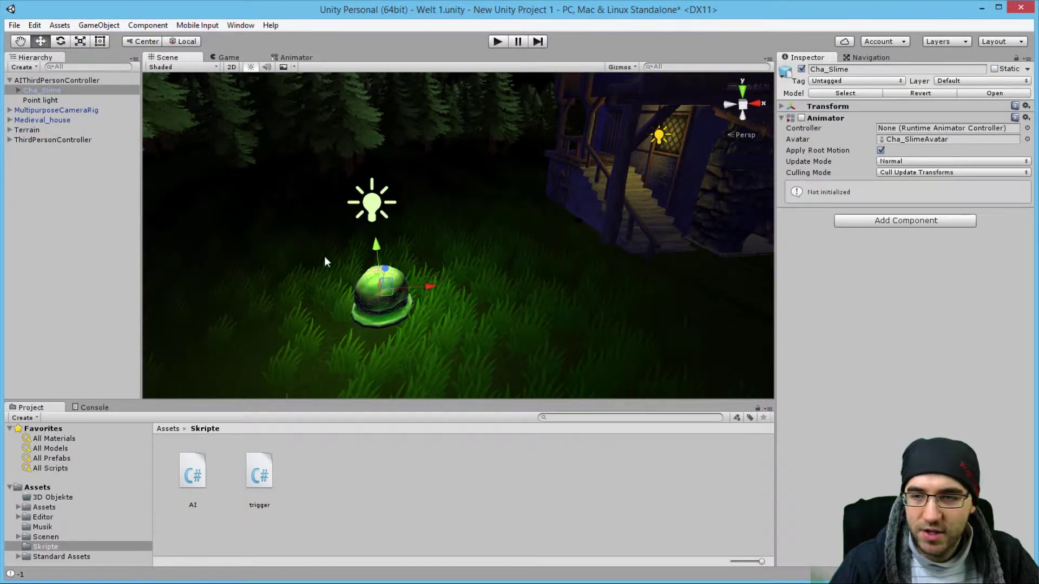
pyautogui.click(14, 82)
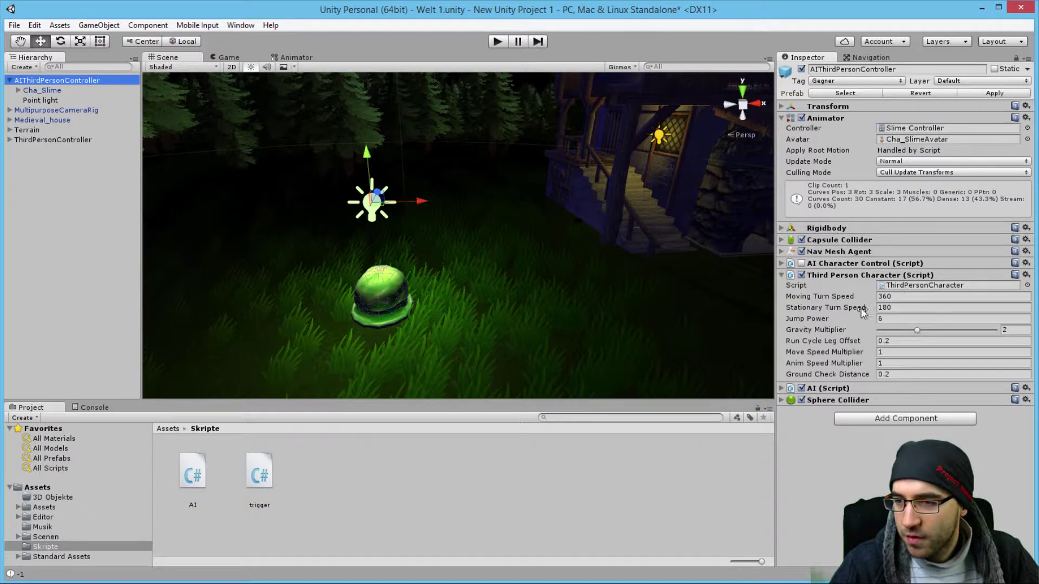
pyautogui.click(784, 251)
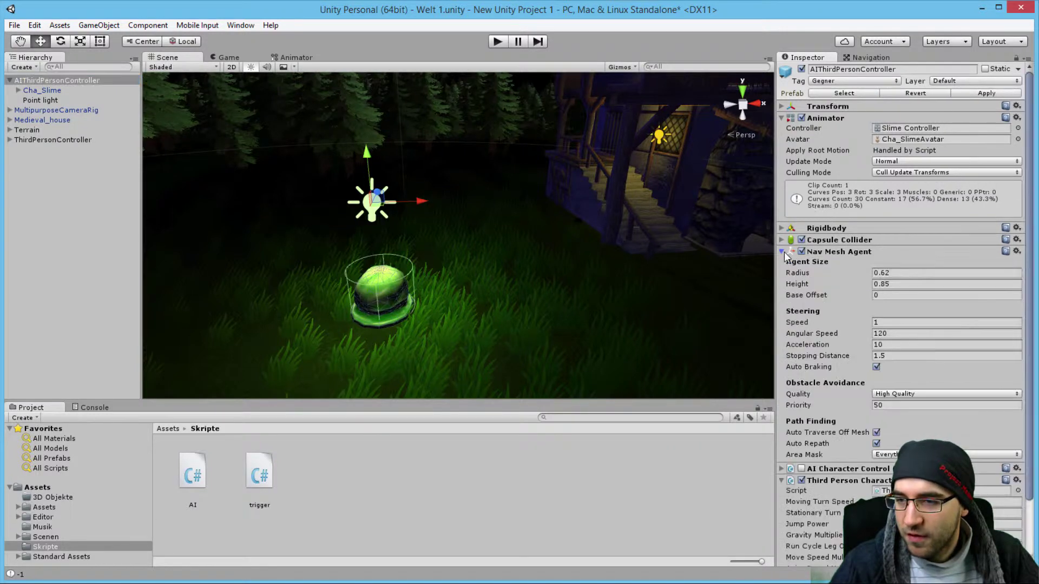
pyautogui.click(892, 354)
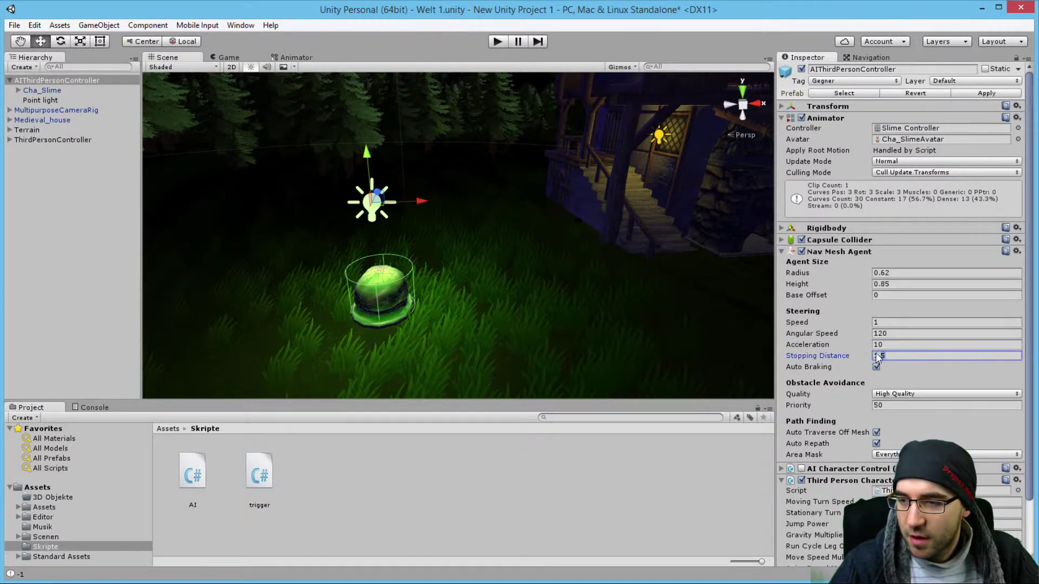
pyautogui.write('23')
pyautogui.press('BackSpace')
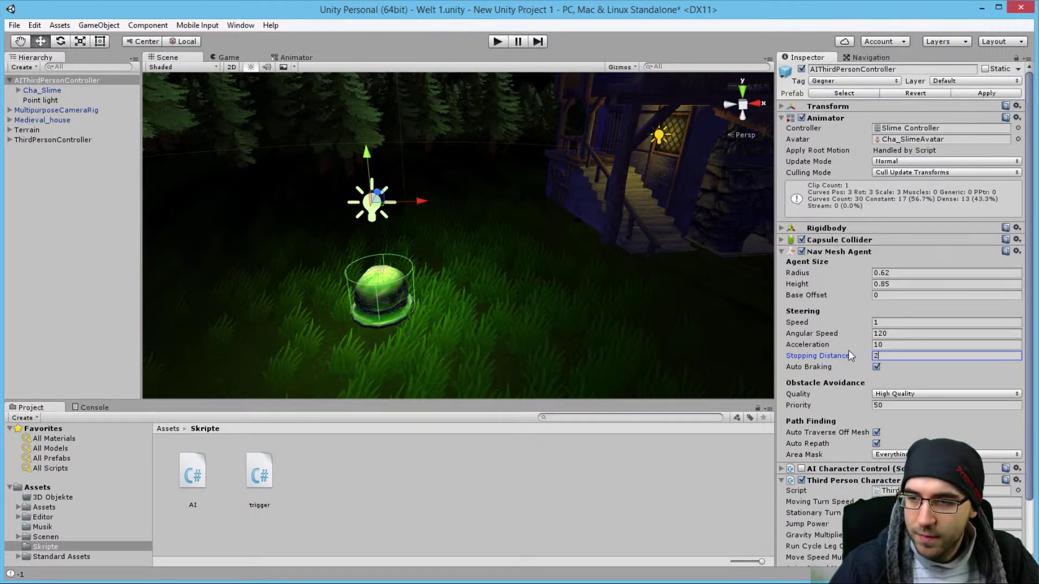
# Step: Play-test with stopping distance 2 while watching the Animator states
pyautogui.click(496, 42)
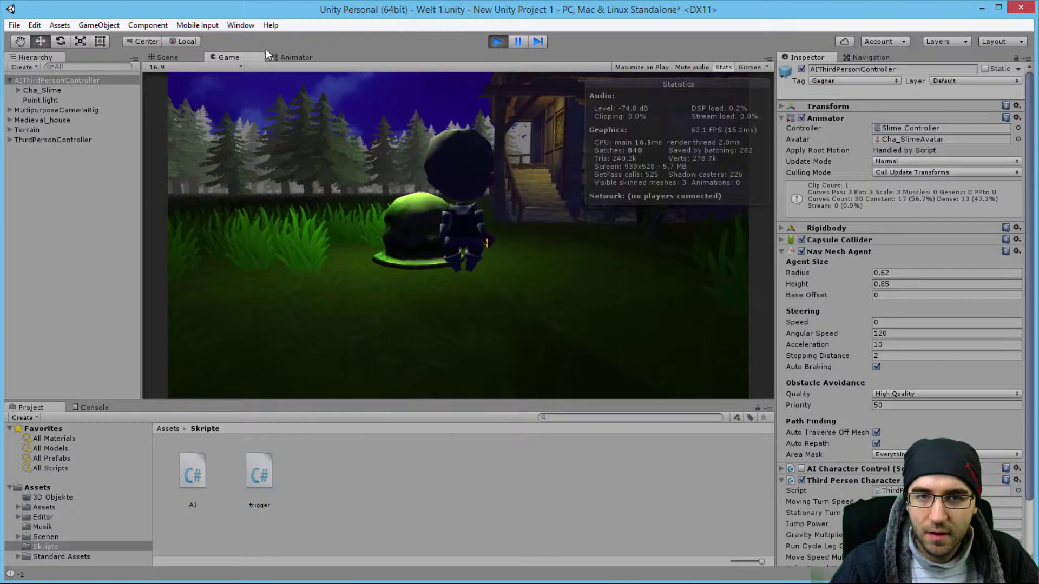
pyautogui.click(284, 56)
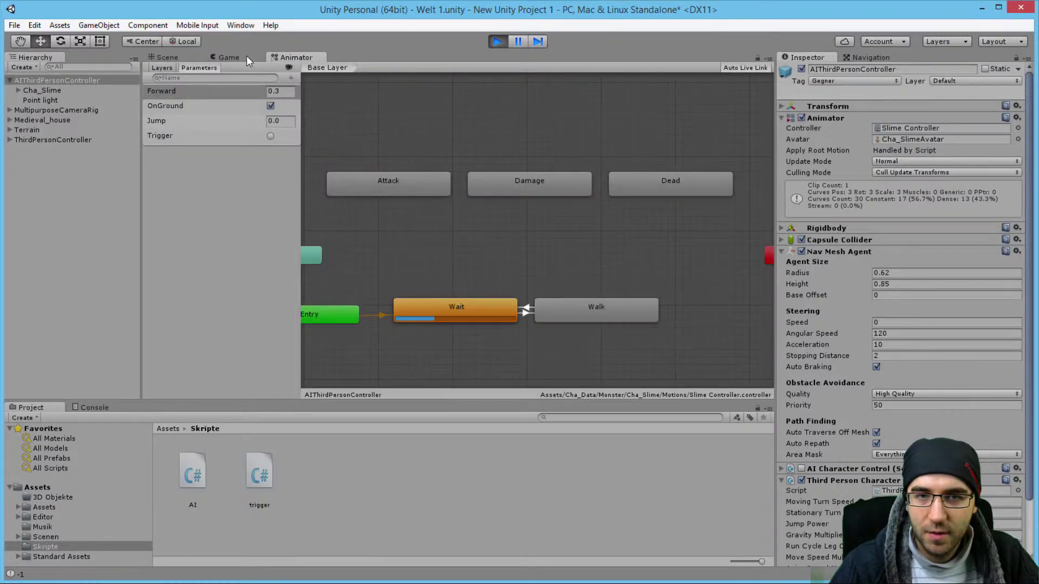
pyautogui.click(171, 55)
pyautogui.click(493, 41)
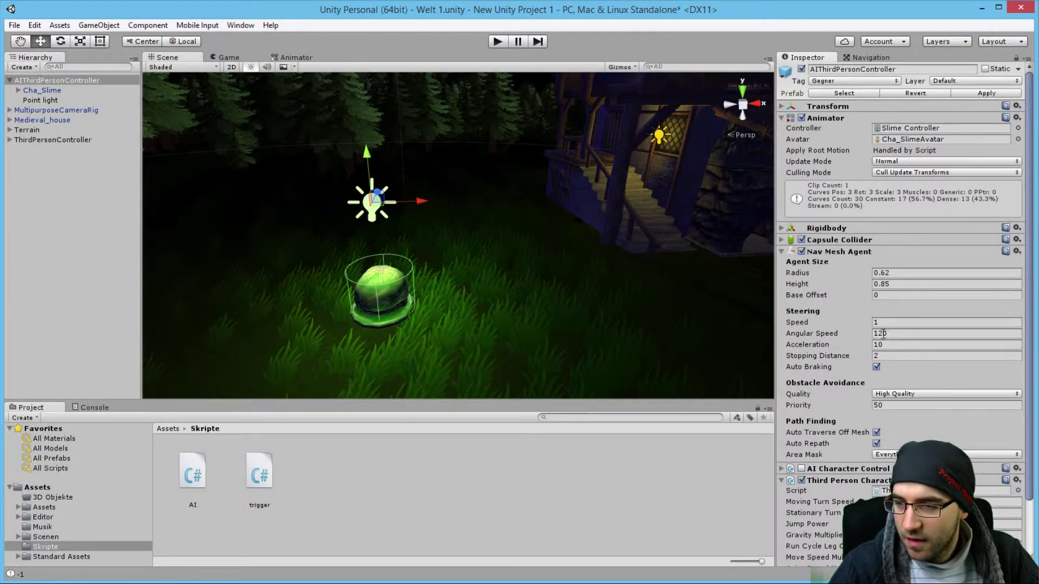
# Step: Raise the Stopping Distance to 2.5
pyautogui.click(884, 356)
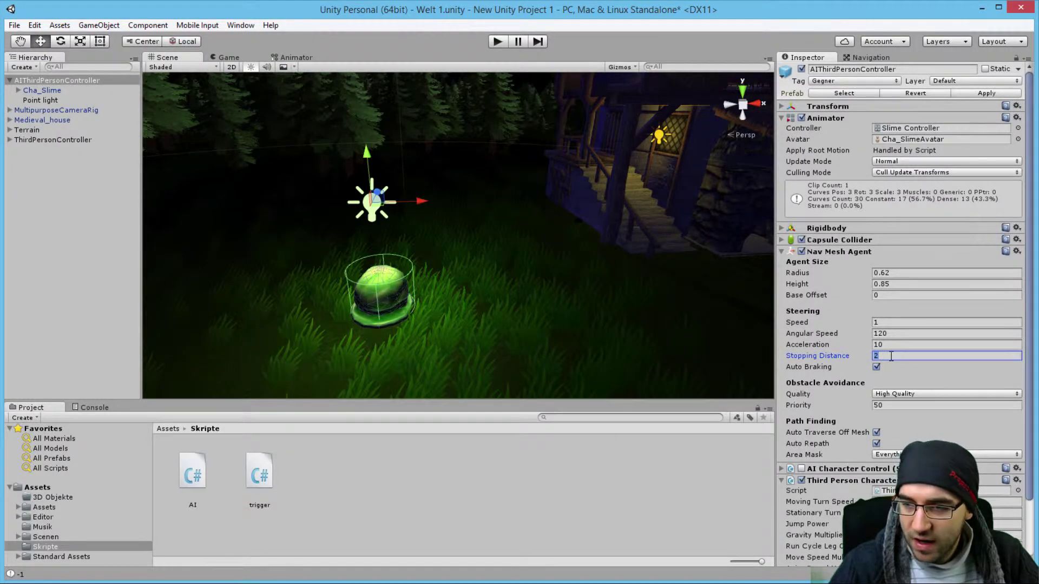
pyautogui.write(',5')
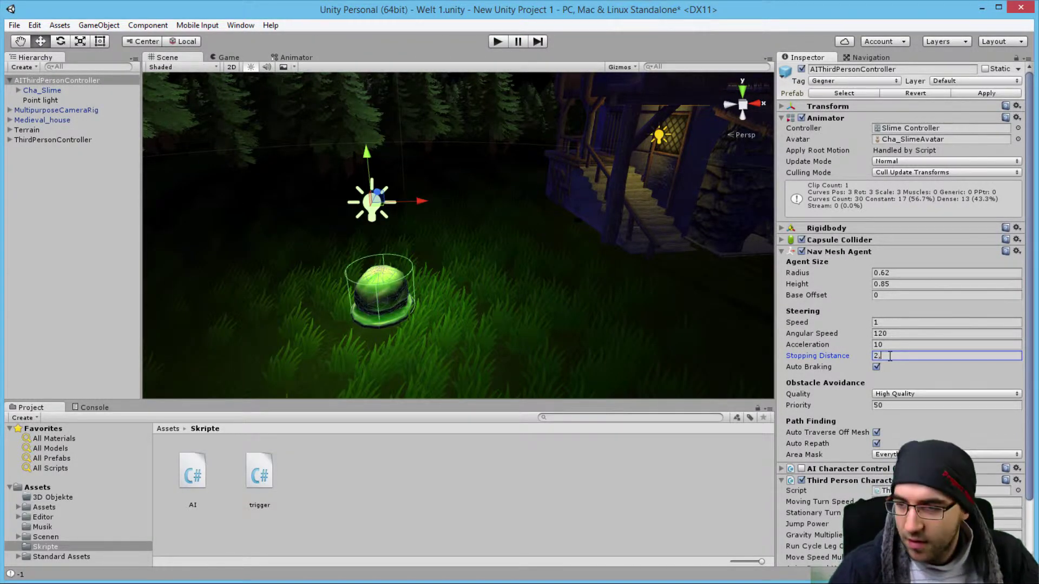
pyautogui.press('Return')
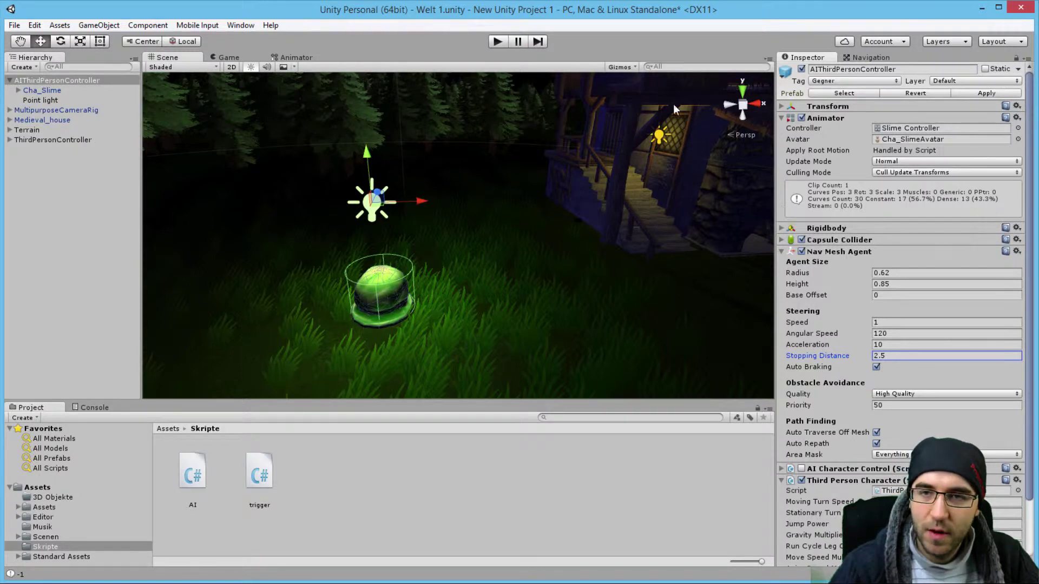
# Step: Play-test stopping distance 2.5 in the Animator and Game views, then reopen the Animator graph
pyautogui.click(496, 42)
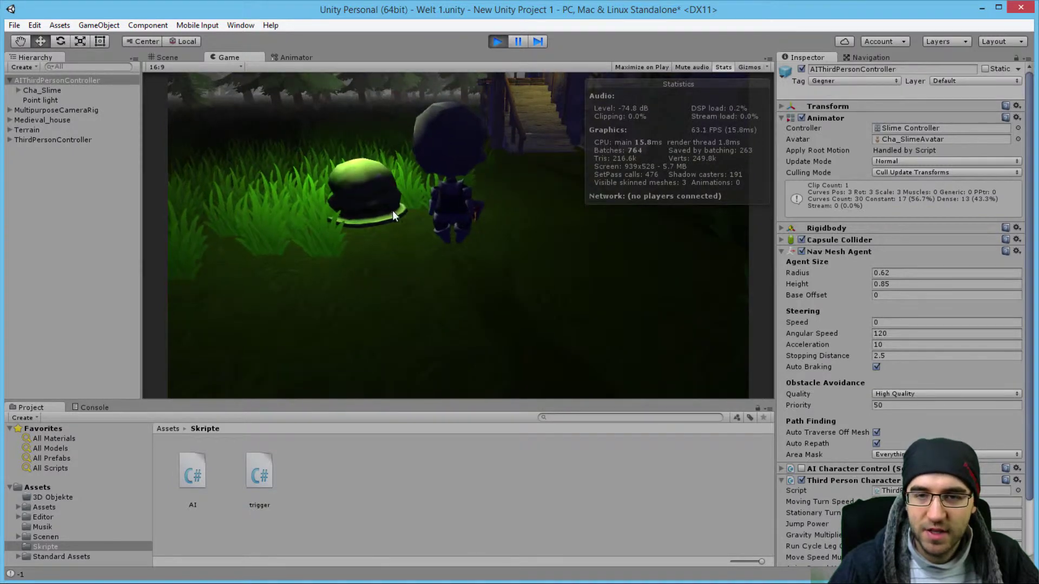
pyautogui.click(304, 58)
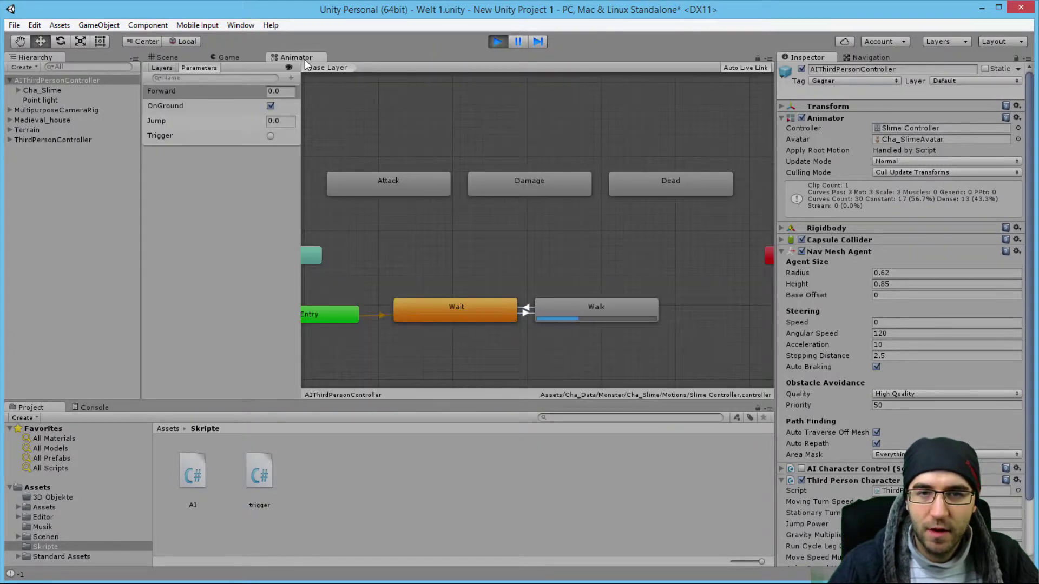
pyautogui.click(222, 56)
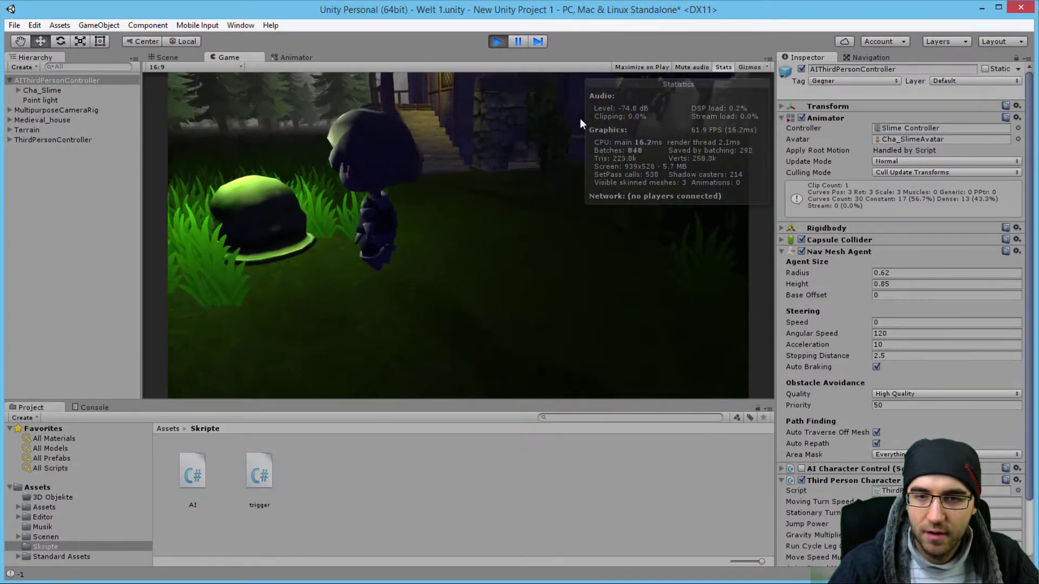
pyautogui.click(494, 43)
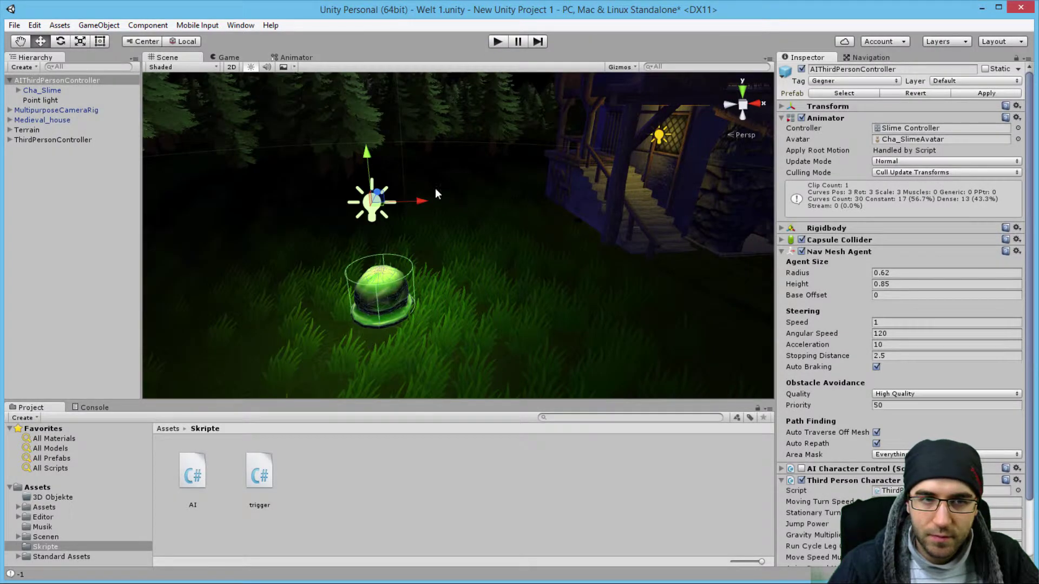
pyautogui.moveTo(349, 181); pyautogui.dragTo(232, 187, button='right')
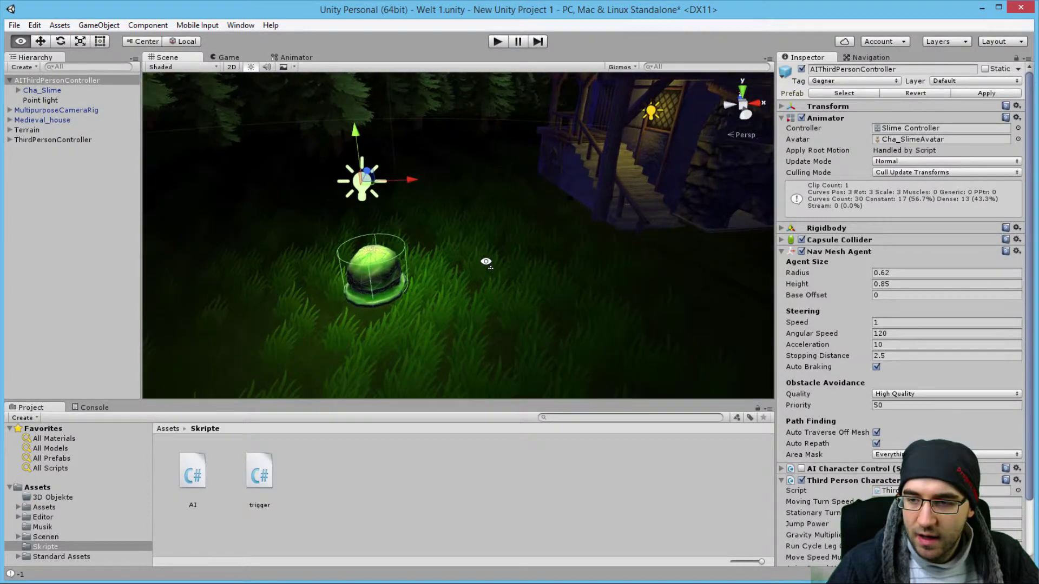
pyautogui.click(296, 57)
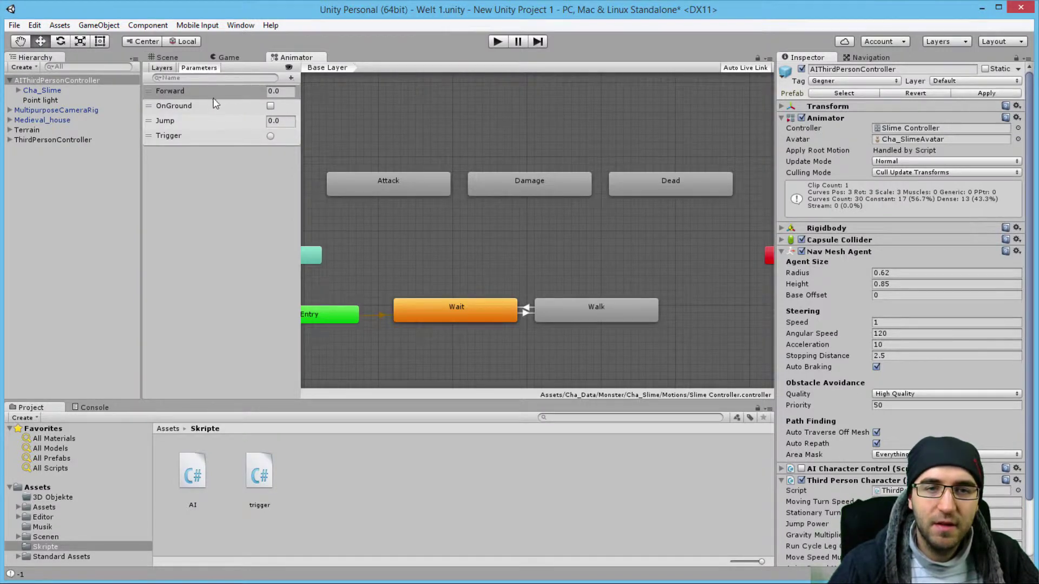
# Step: Give the Wait→Walk transition a Forward Greater 0.5 condition and preview it
pyautogui.click(284, 91)
pyautogui.doubleClick(271, 92)
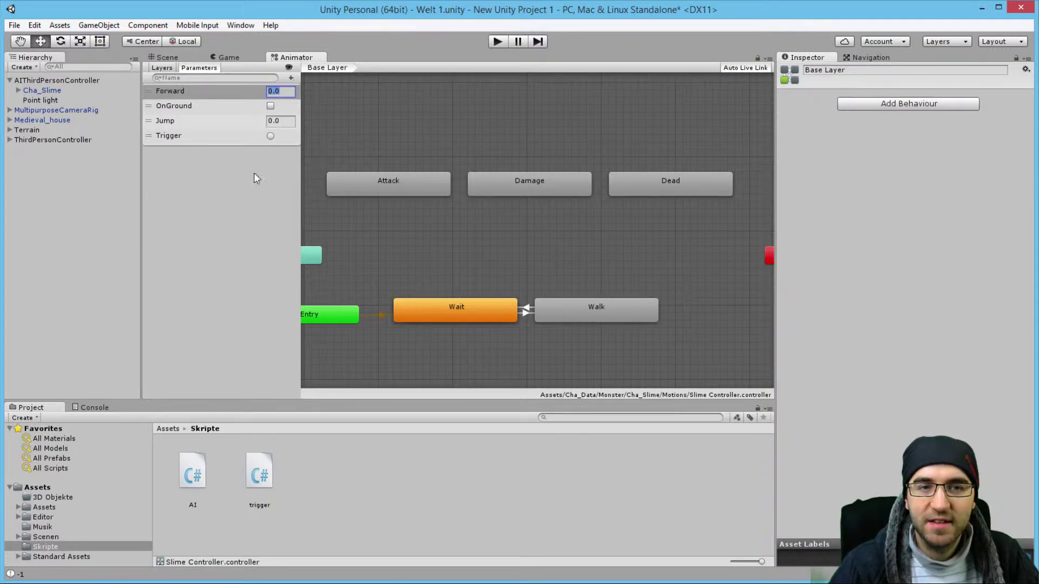
pyautogui.click(525, 314)
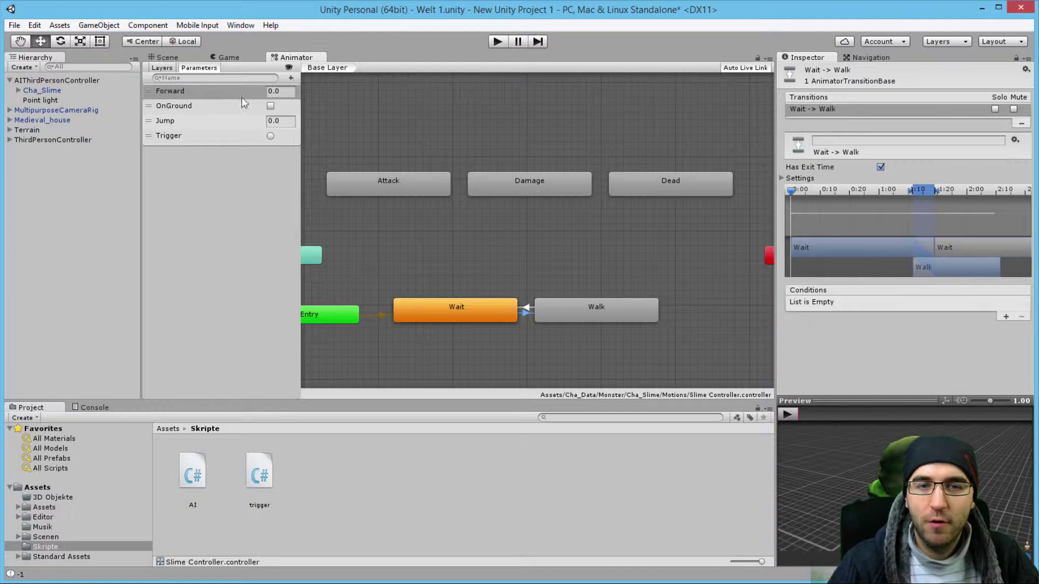
pyautogui.click(1004, 316)
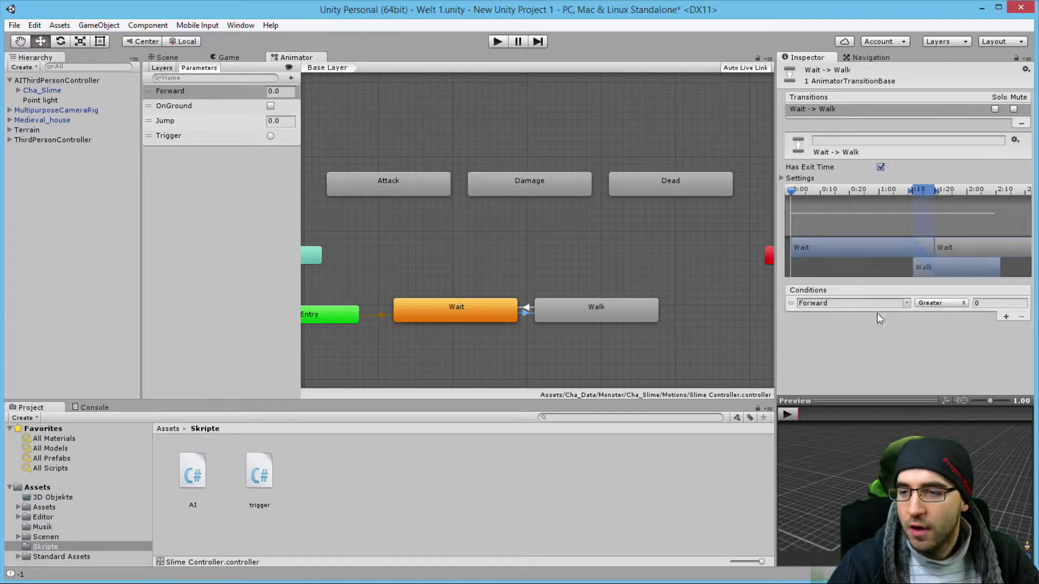
pyautogui.click(982, 303)
pyautogui.write('.5')
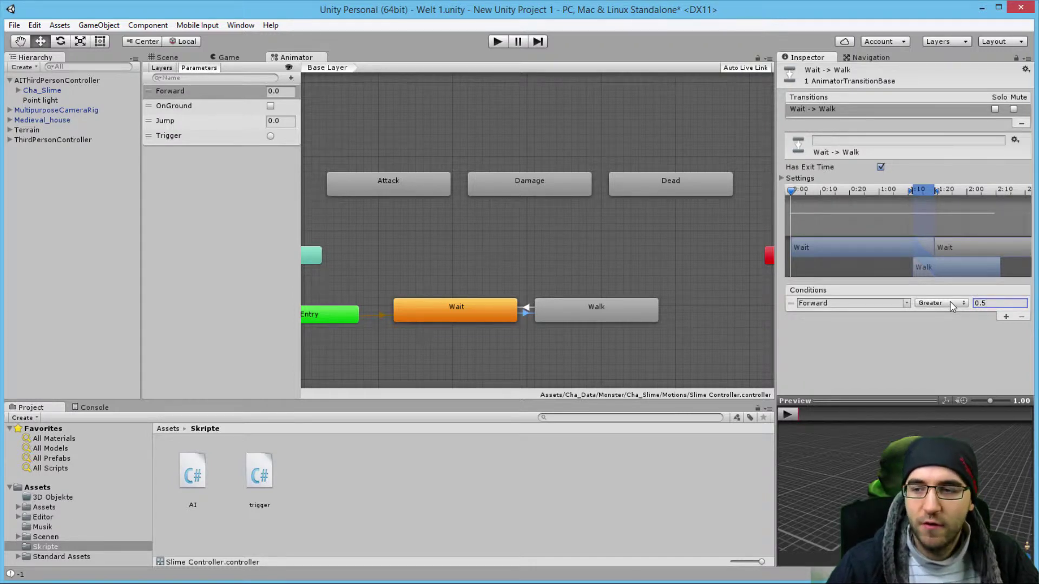
pyautogui.click(787, 414)
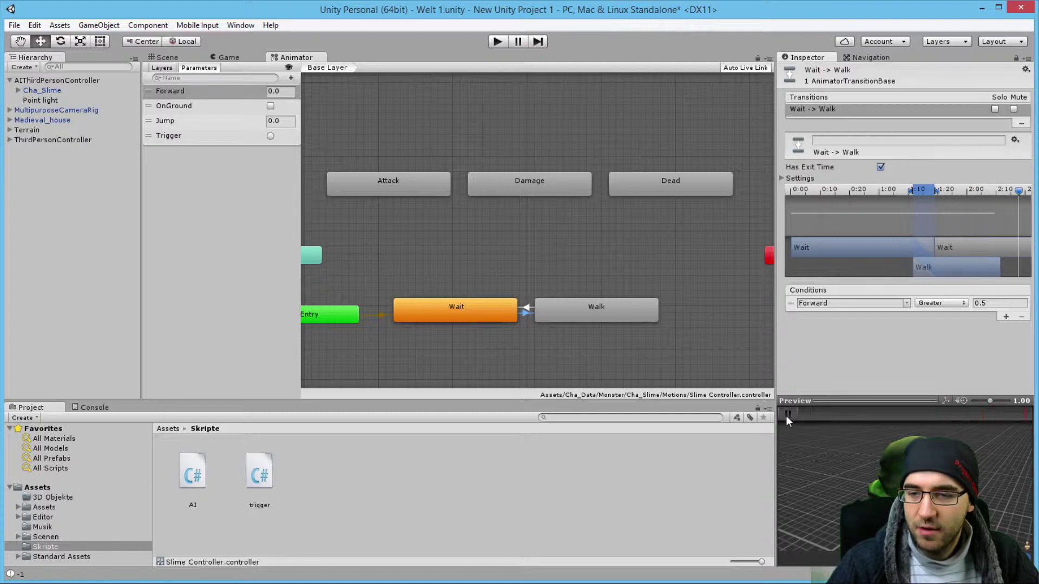
pyautogui.click(476, 248)
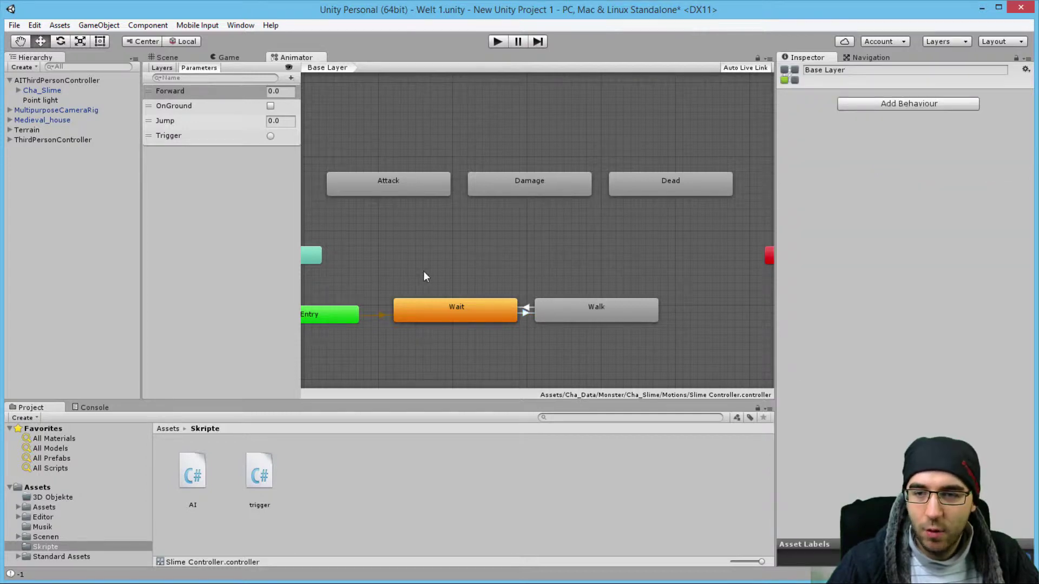
# Step: Assign a Walk animation clip as the Walk state's motion
pyautogui.click(445, 319)
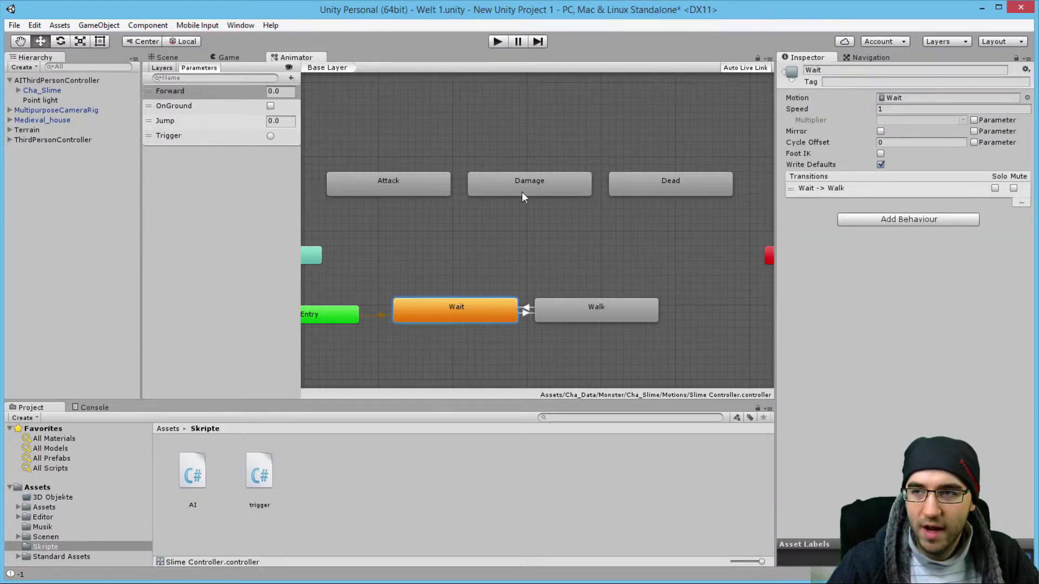
pyautogui.click(609, 317)
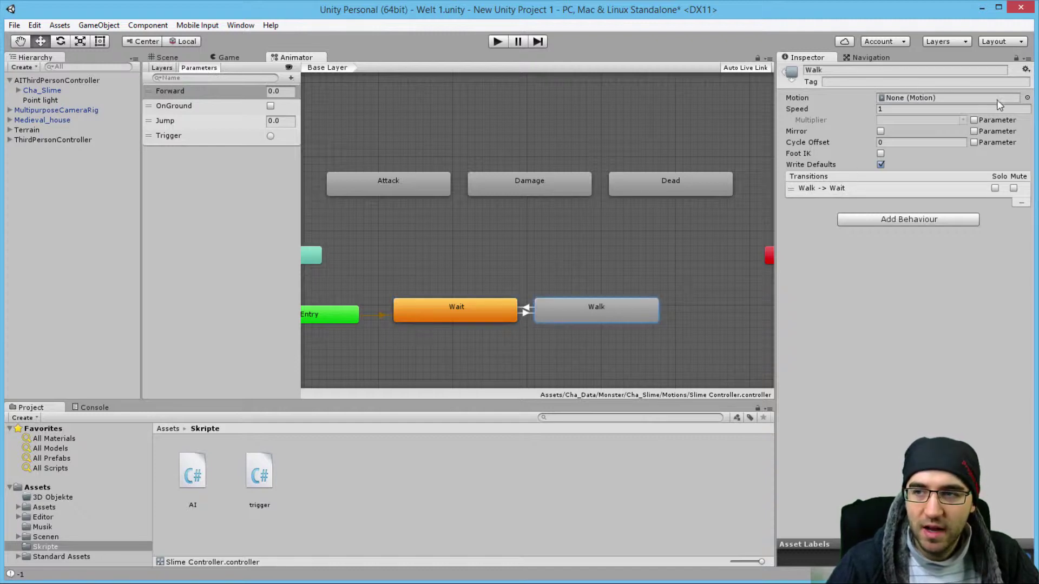
pyautogui.click(936, 101)
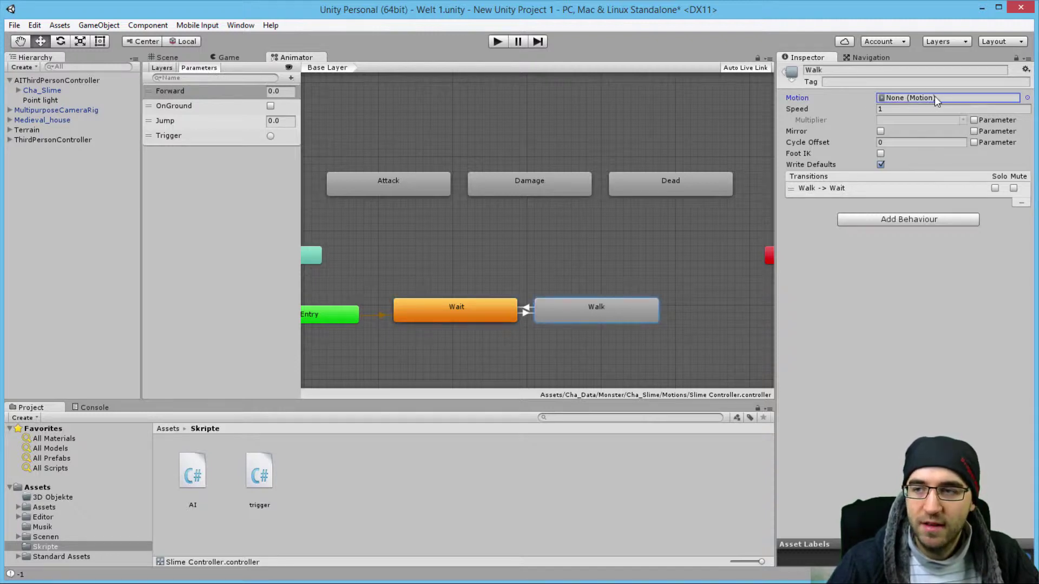
pyautogui.click(1027, 98)
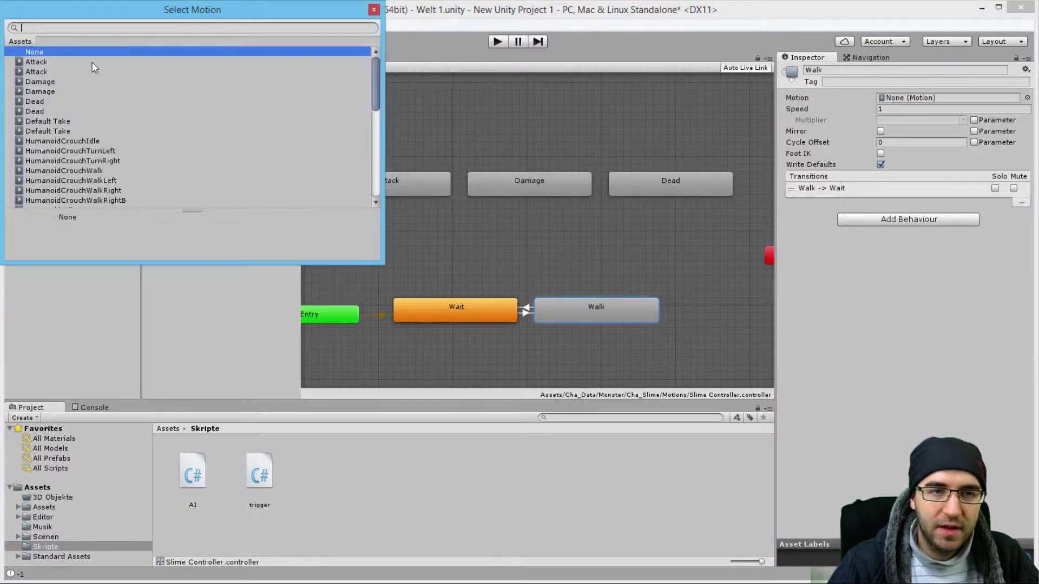
pyautogui.scroll(-5, 90, 105)
pyautogui.scroll(-5, 72, 172)
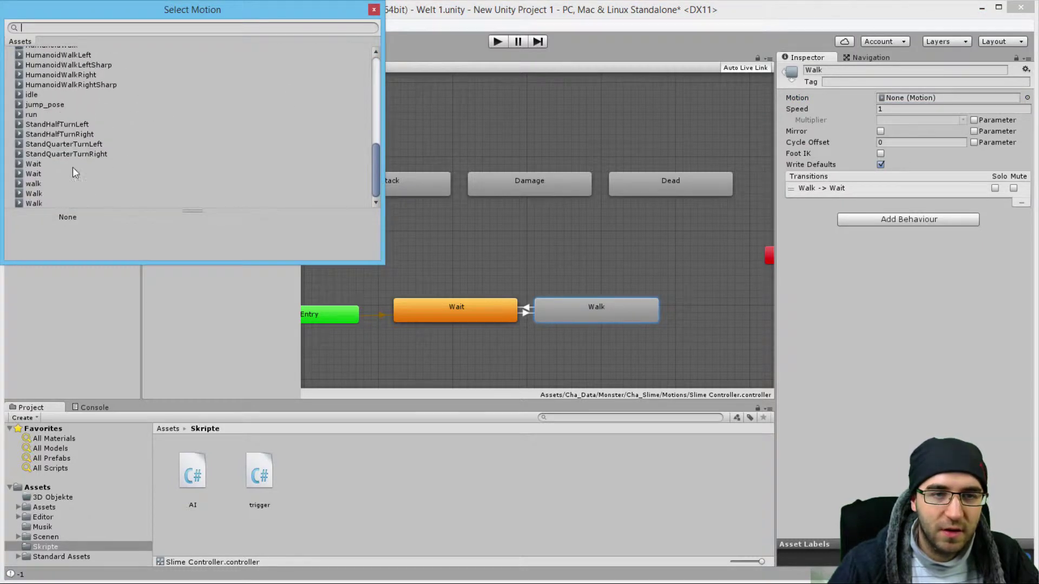
pyautogui.click(43, 185)
pyautogui.click(48, 194)
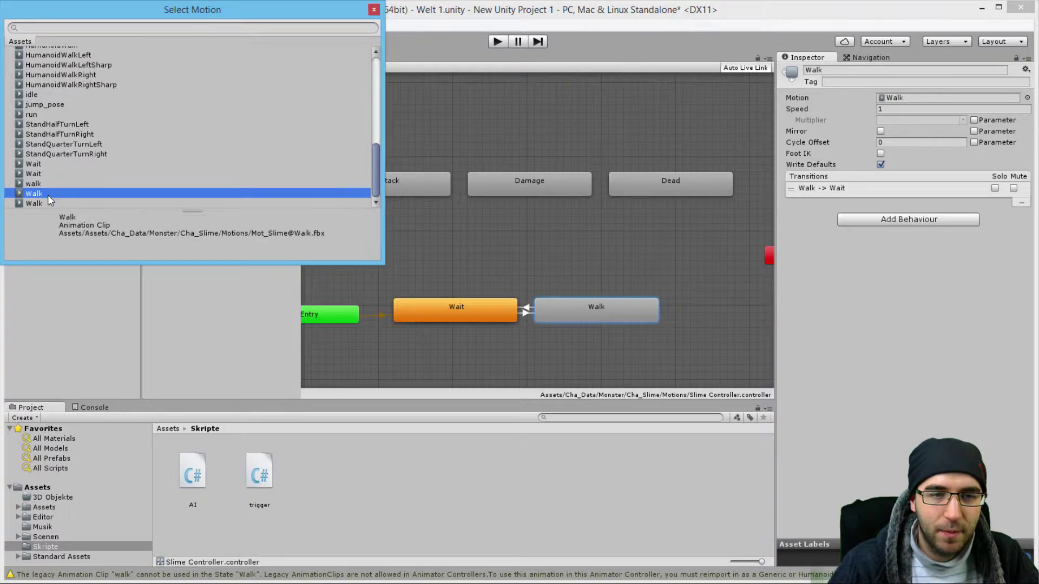
pyautogui.click(44, 203)
pyautogui.click(47, 195)
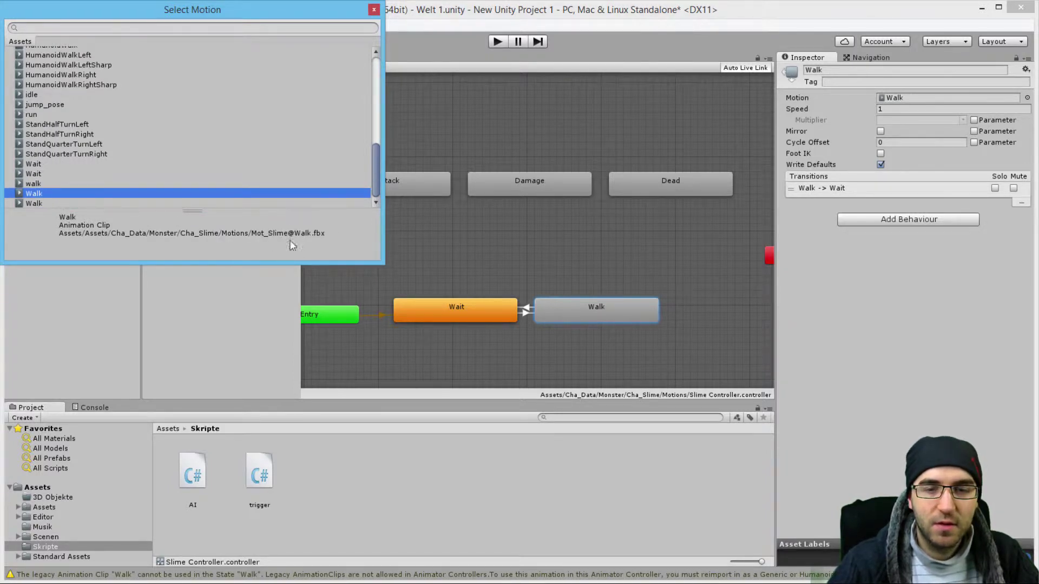
pyautogui.doubleClick(38, 193)
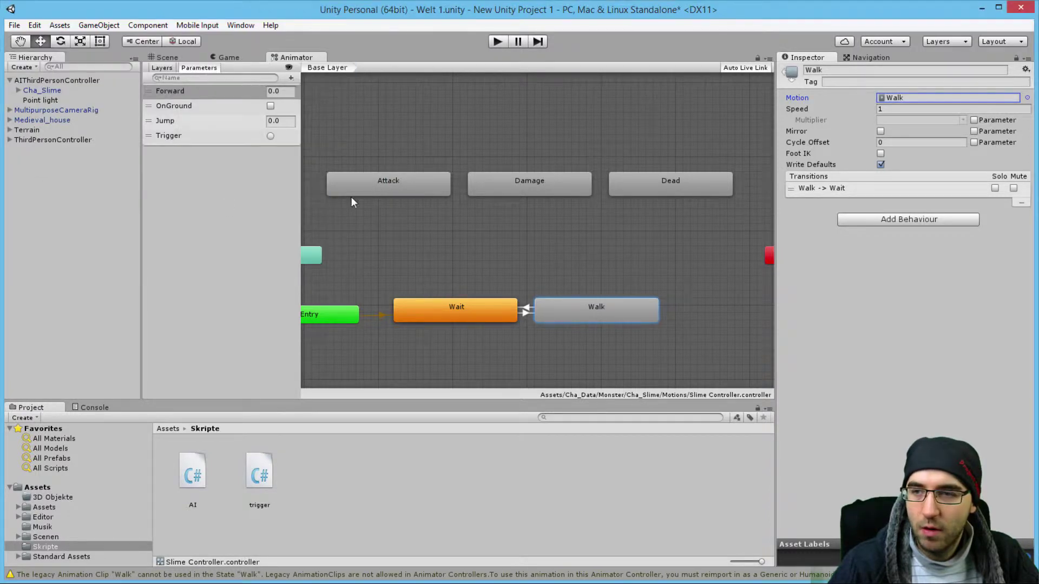
# Step: Inspect the Wait and Walk states and locate the Walk clip in the project files
pyautogui.click(577, 267)
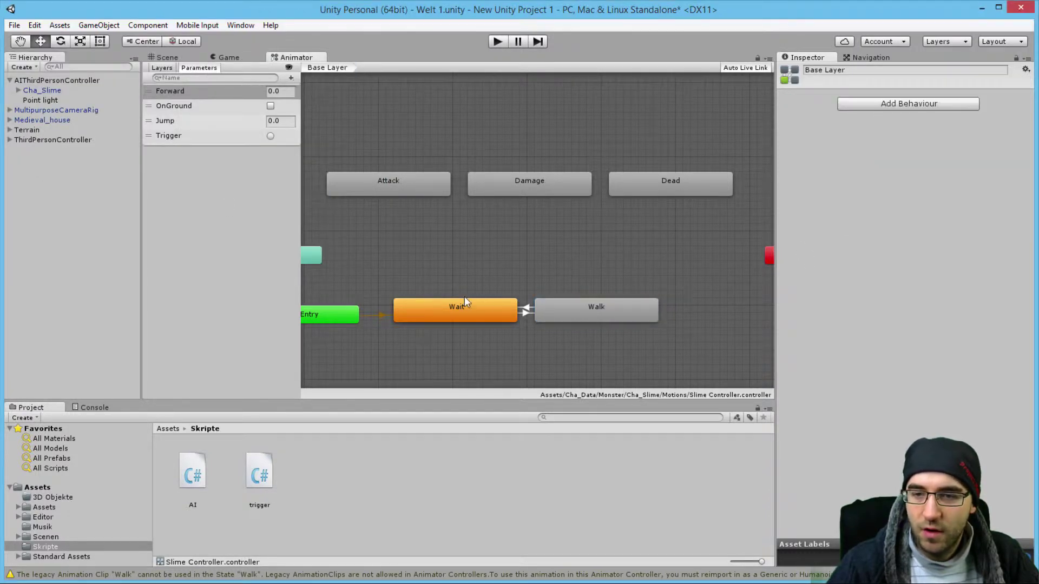
pyautogui.click(515, 312)
pyautogui.click(562, 311)
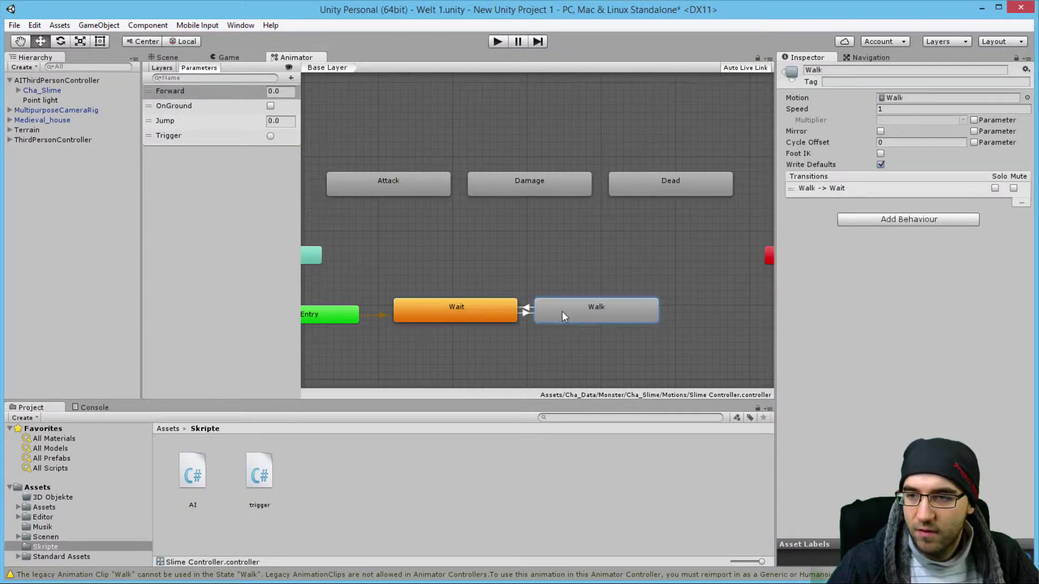
pyautogui.click(130, 80)
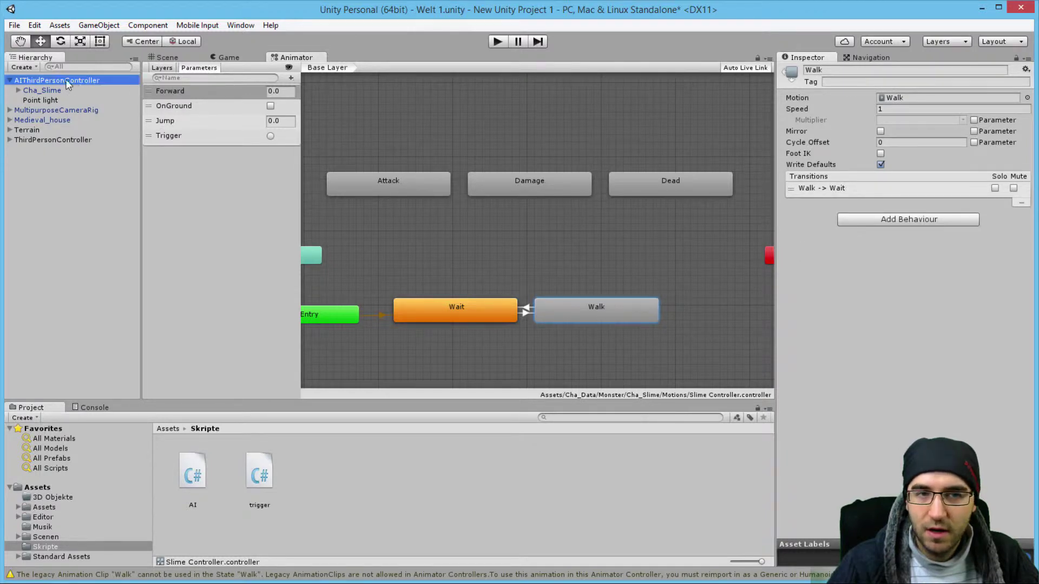
pyautogui.click(631, 322)
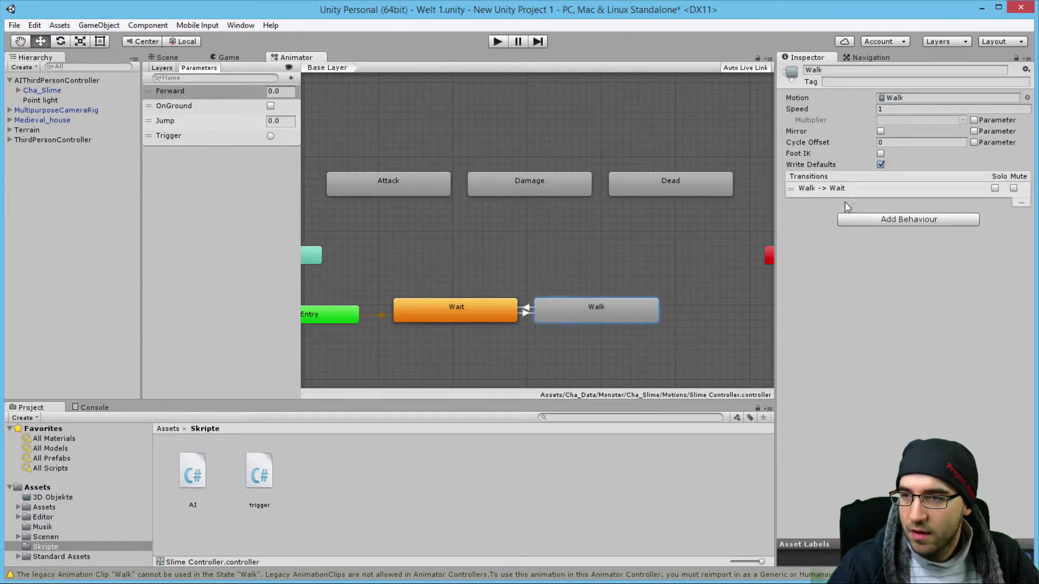
pyautogui.doubleClick(579, 313)
pyautogui.click(591, 304)
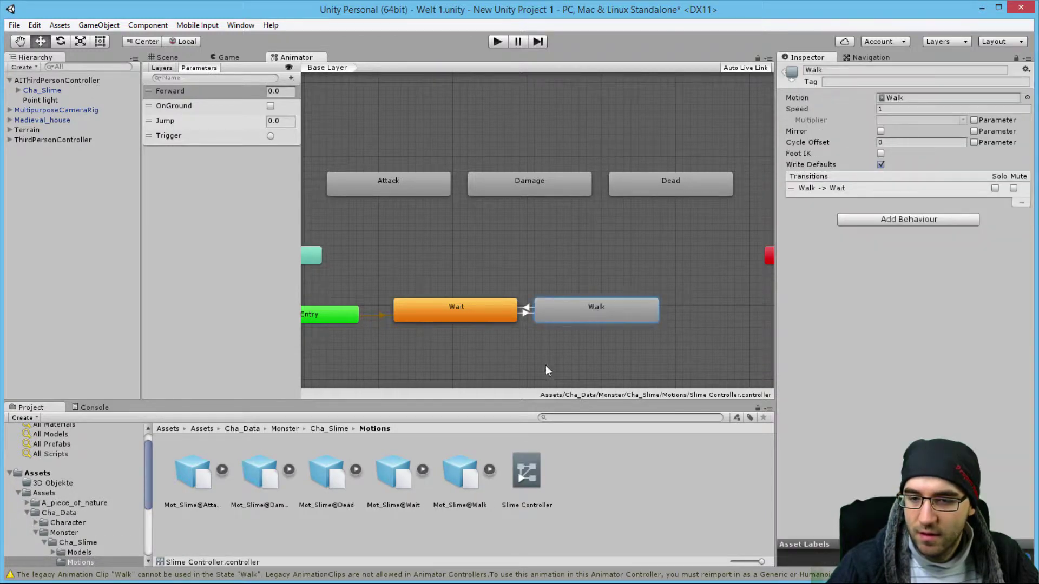
# Step: Recheck the Wait→Walk transition and return to the 3D Scene view
pyautogui.click(524, 312)
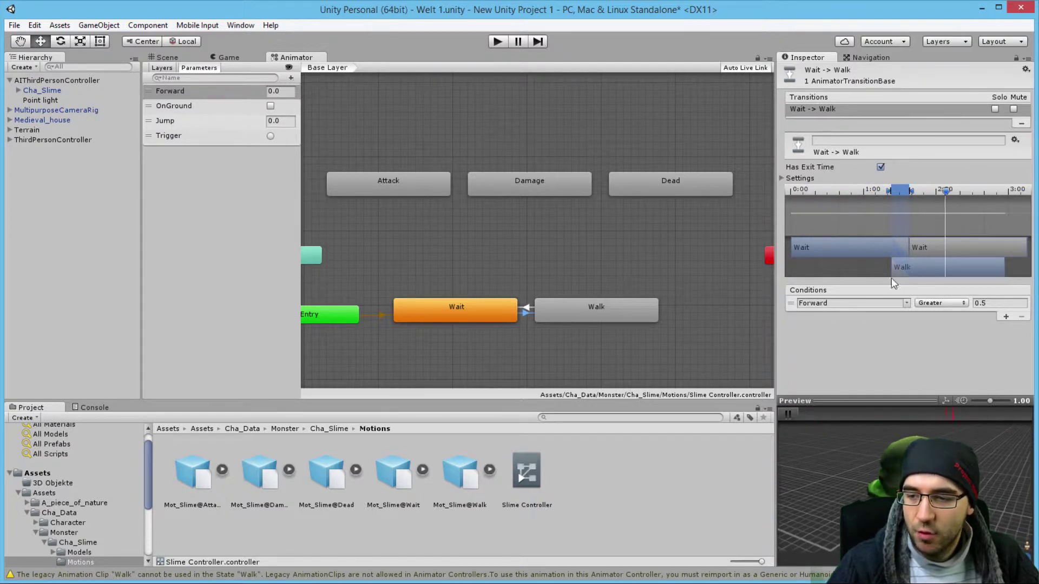
pyautogui.click(788, 414)
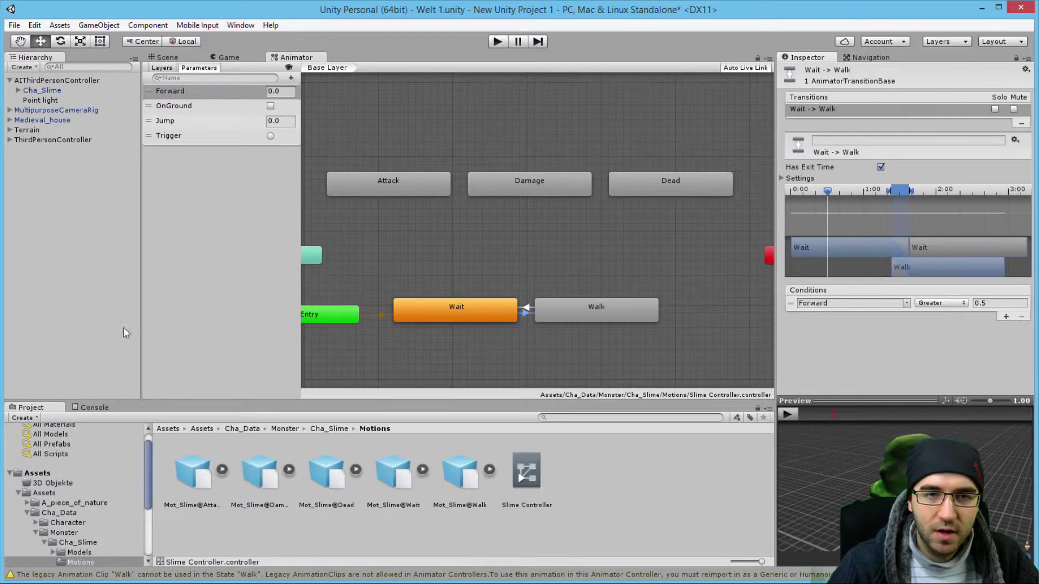
pyautogui.click(167, 56)
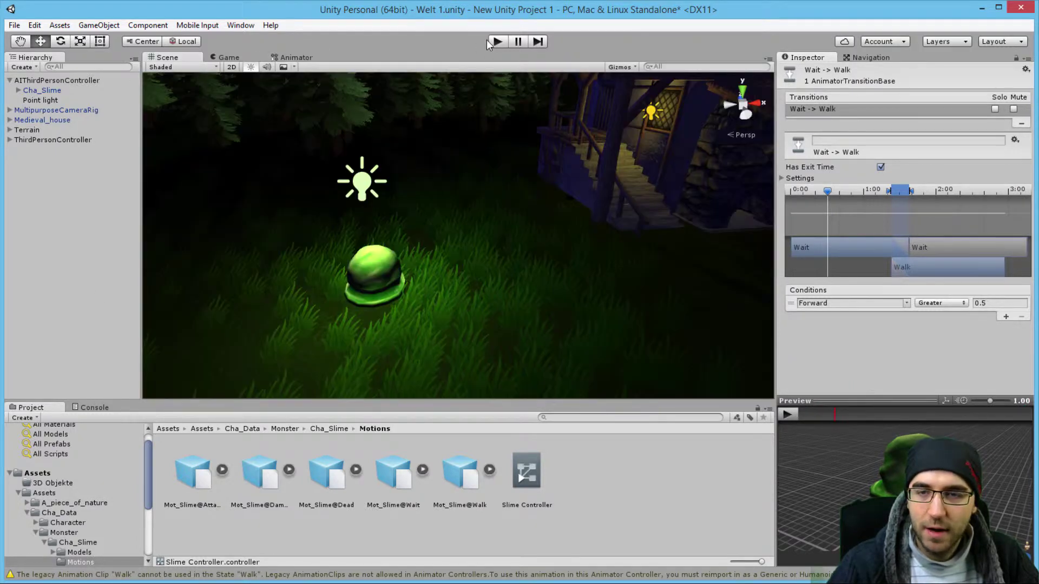
# Step: Run the game and walk the player forward through the grass toward the slime
pyautogui.click(489, 41)
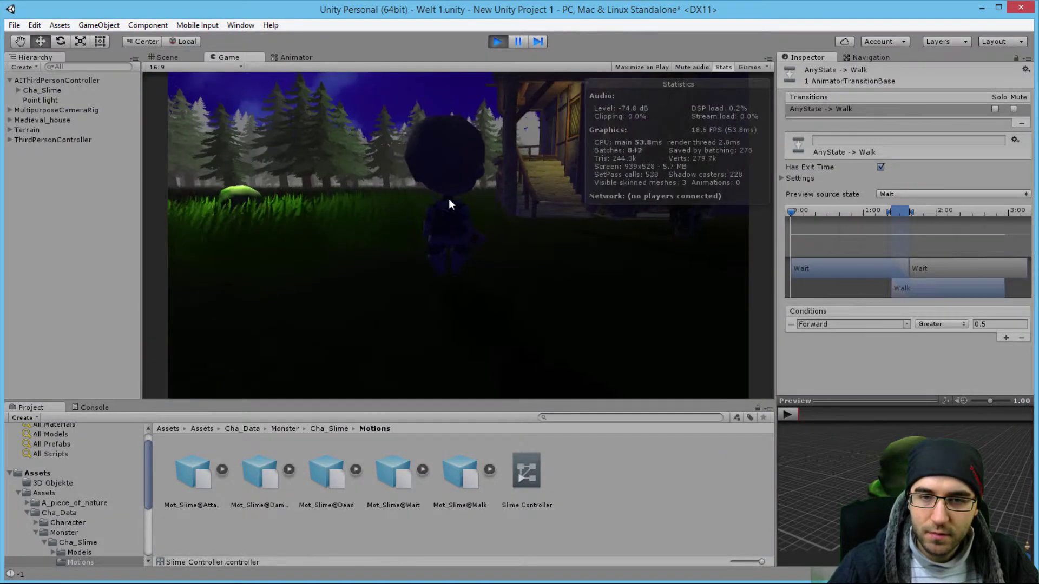
pyautogui.press('w')
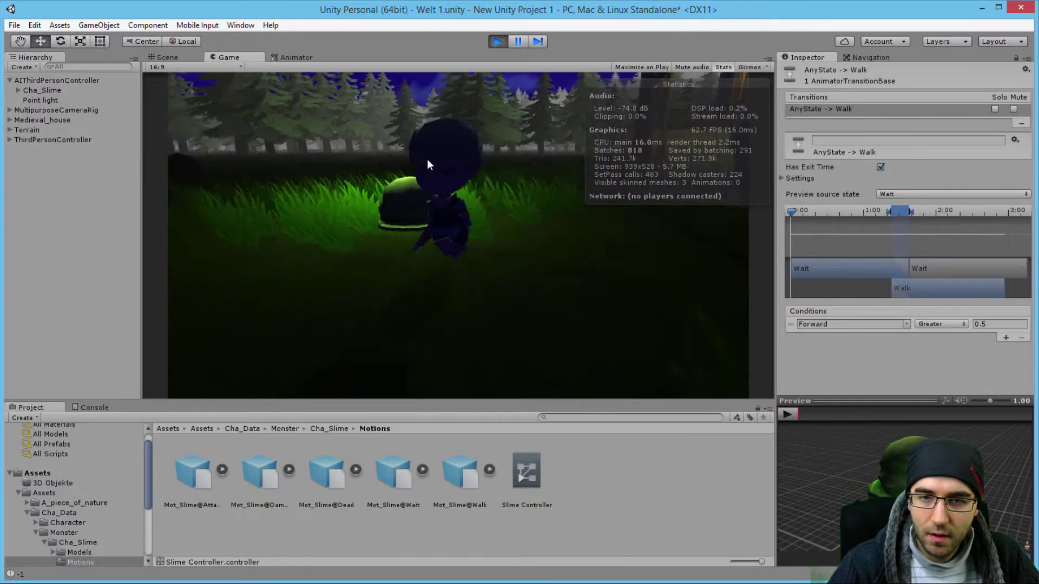
pyautogui.press('w')
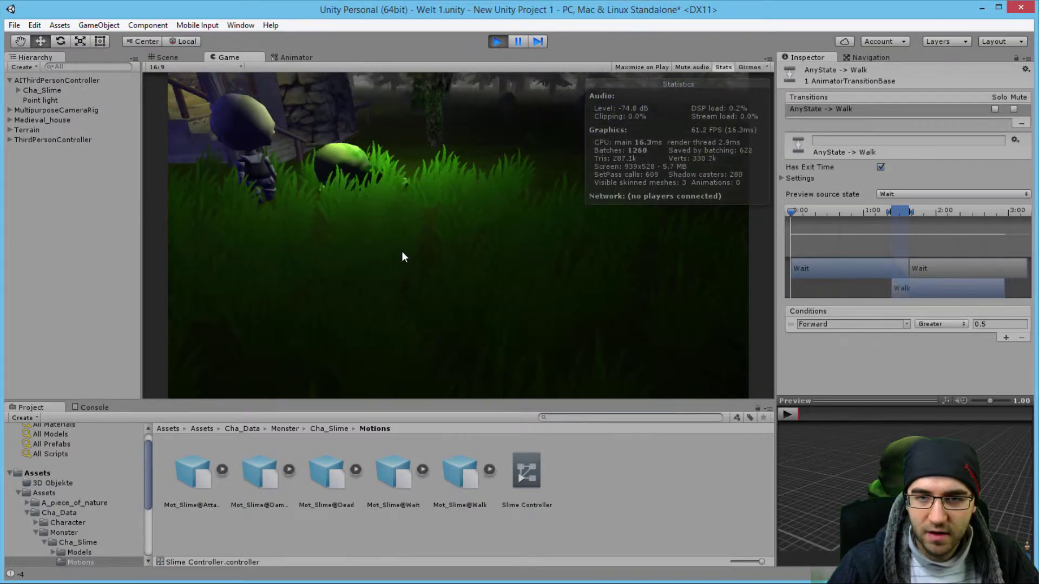
# Step: Watch the slime's live states, comparing the Scene, Game and Animator views while the game runs
pyautogui.click(181, 58)
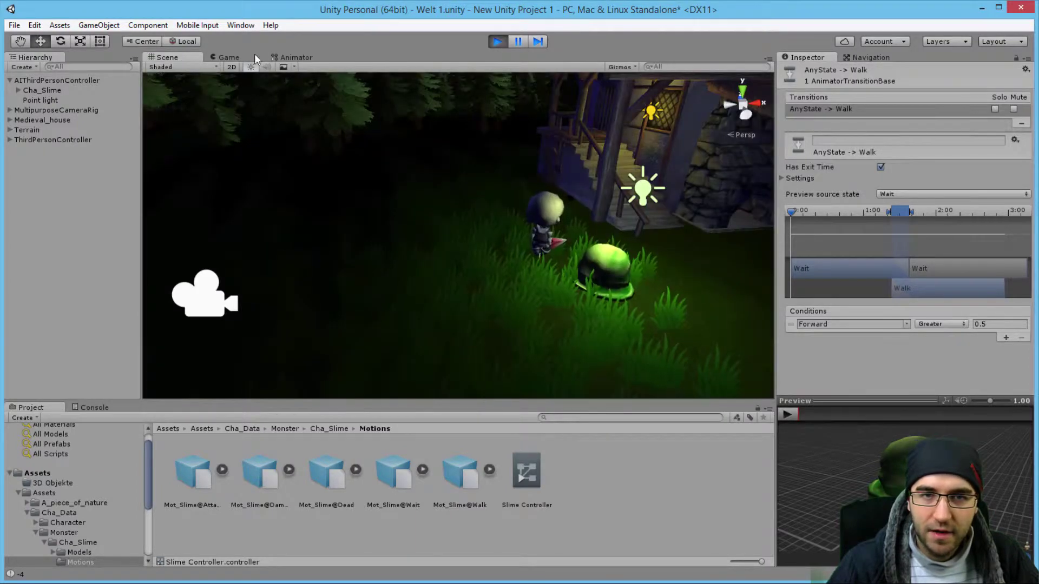
pyautogui.click(286, 58)
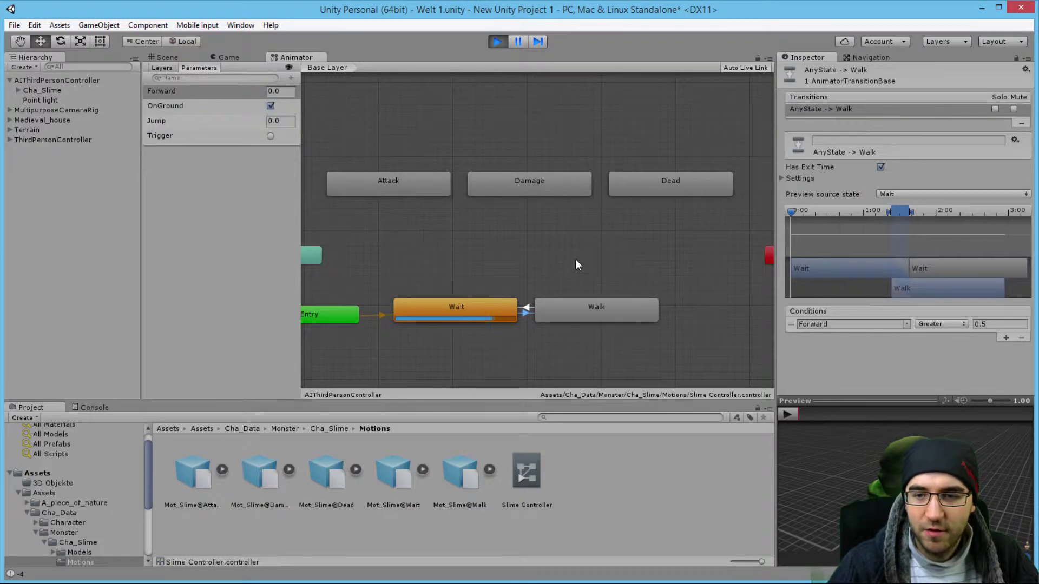
pyautogui.click(560, 307)
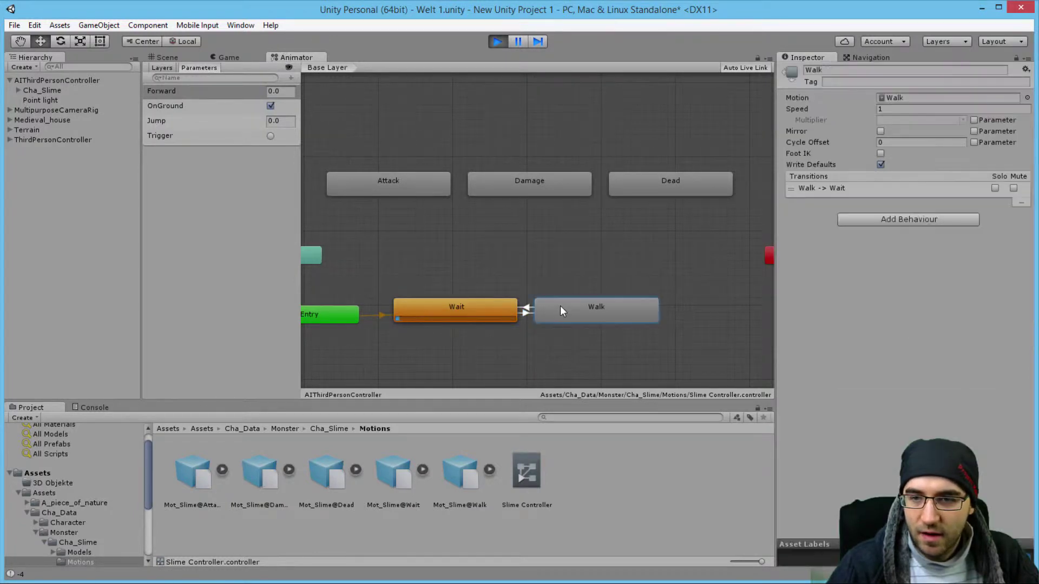
pyautogui.click(222, 56)
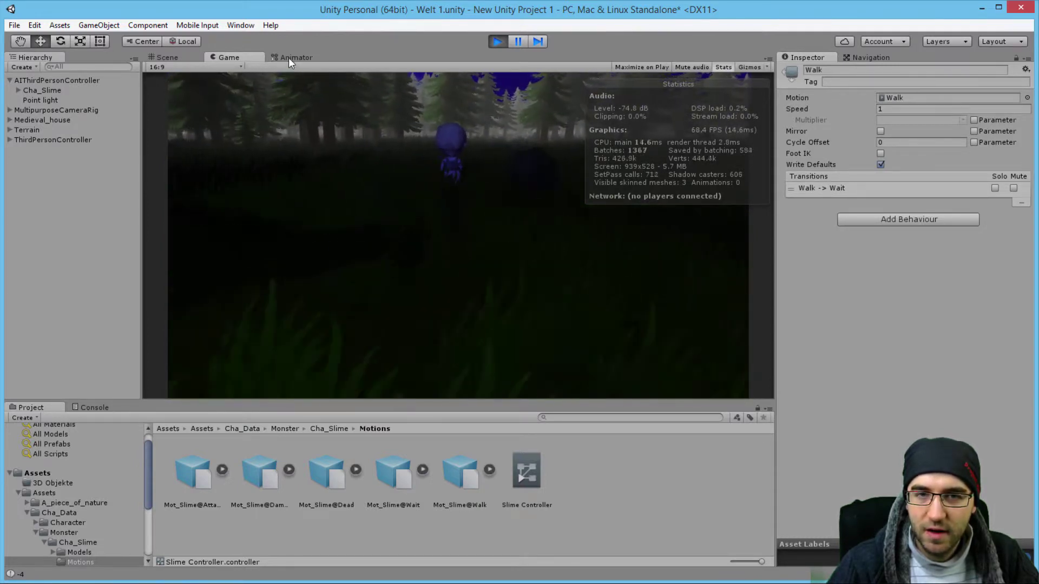
pyautogui.click(292, 58)
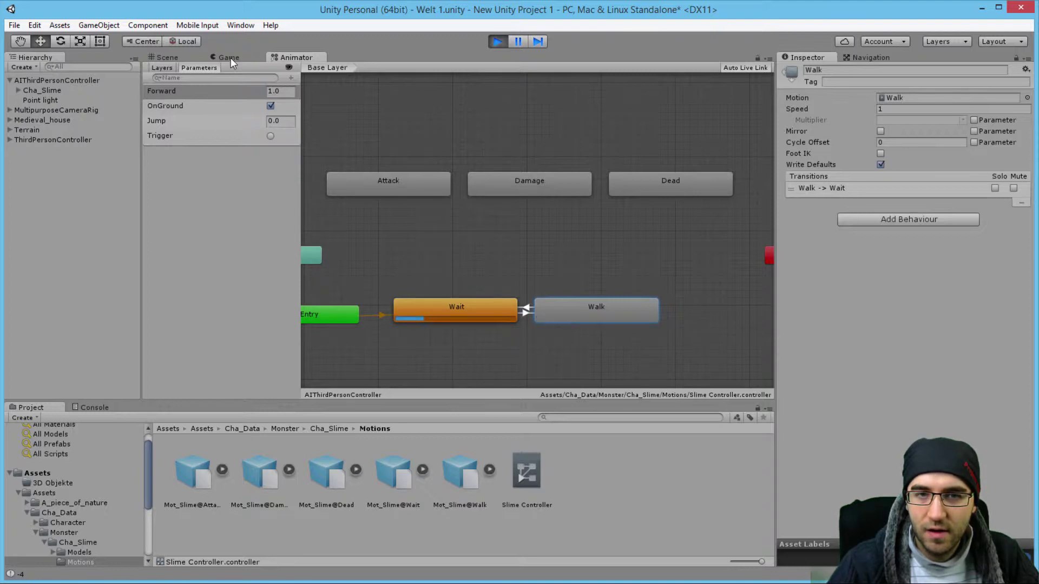
pyautogui.click(169, 57)
pyautogui.moveTo(424, 118); pyautogui.dragTo(336, 79, button='right')
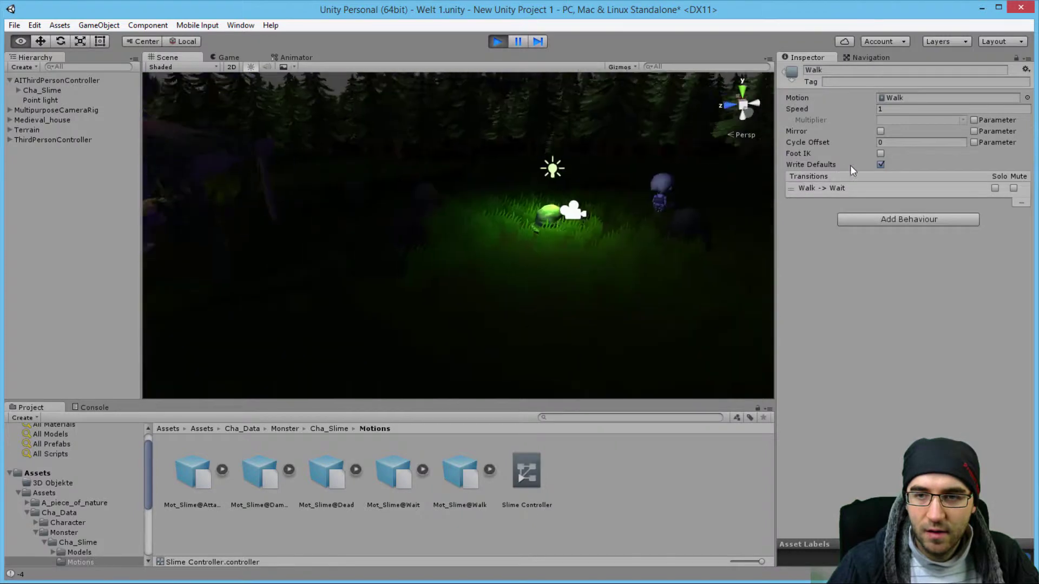
pyautogui.click(296, 57)
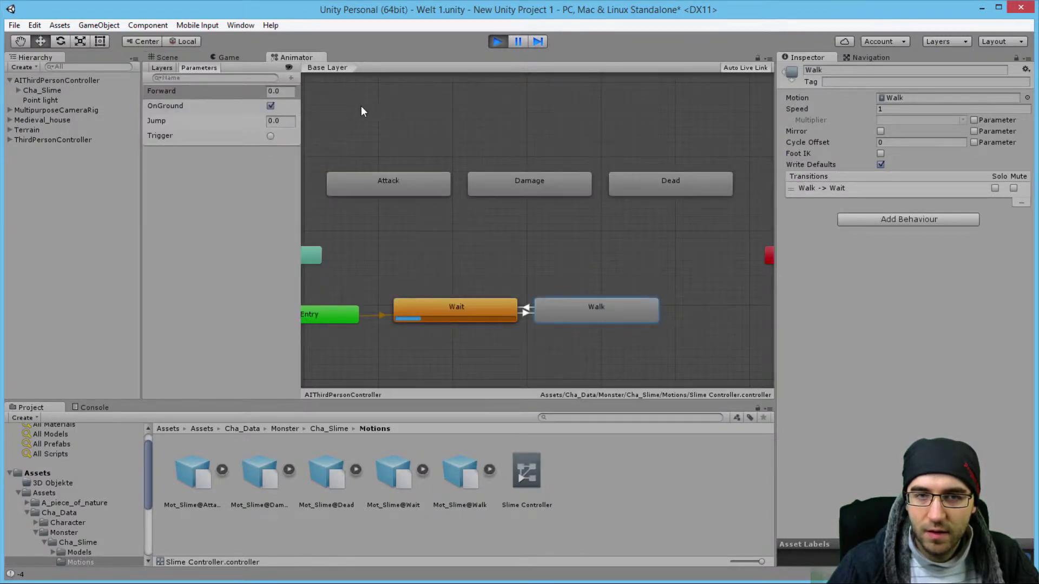
pyautogui.click(174, 58)
pyautogui.click(290, 56)
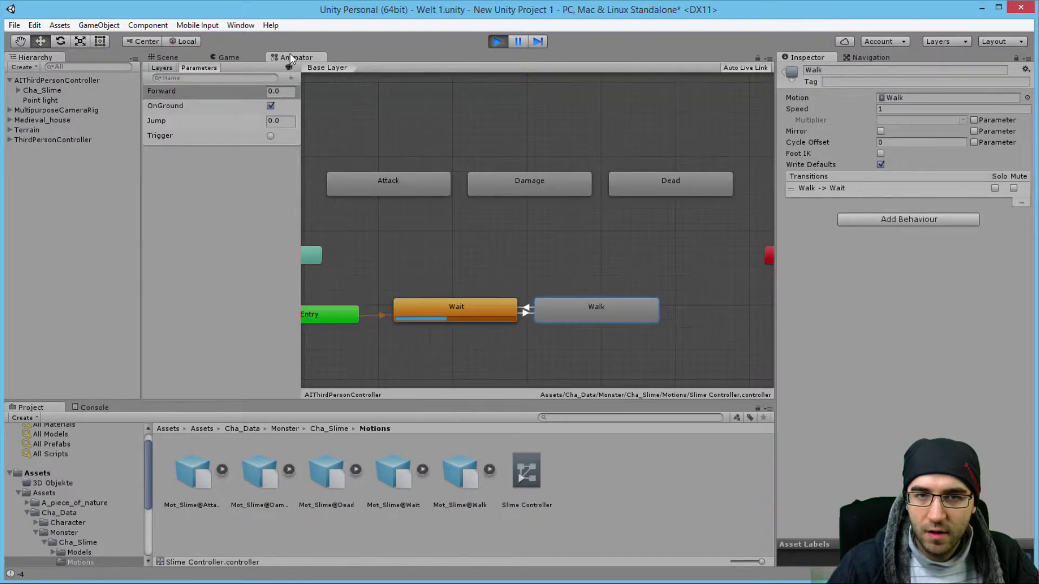
pyautogui.click(239, 57)
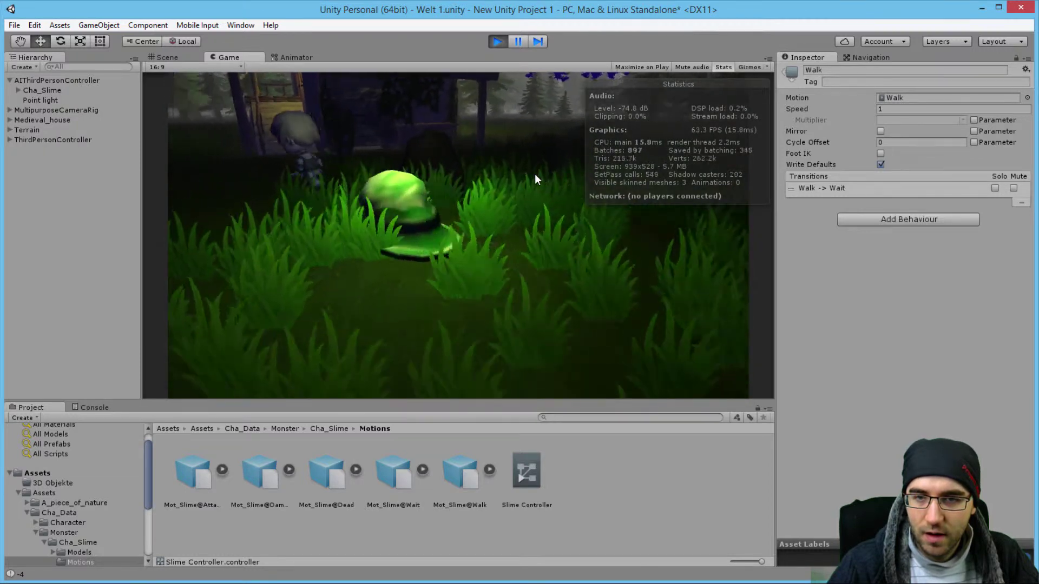
pyautogui.click(295, 58)
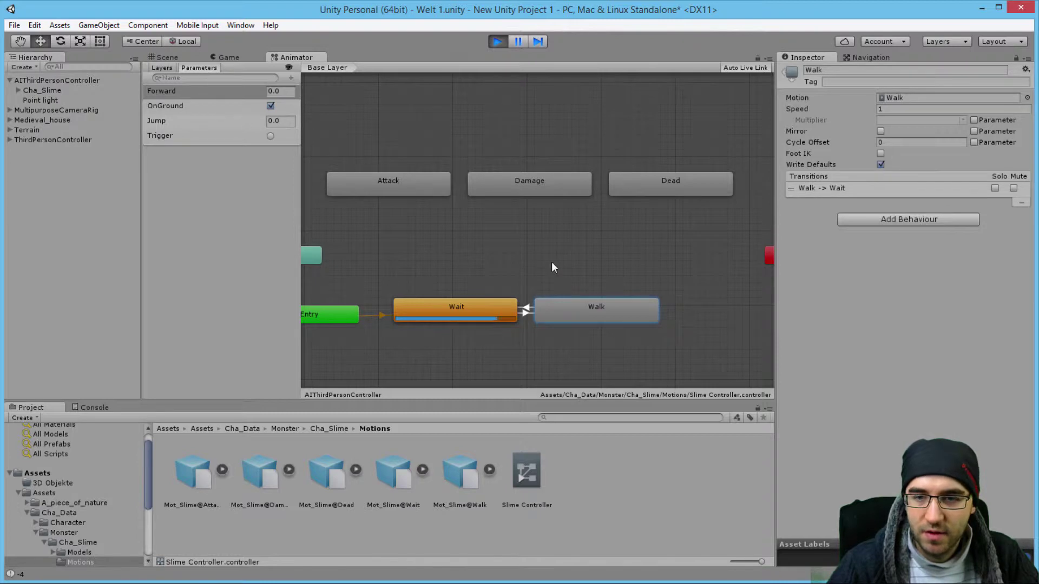
# Step: Move the Wait → Walk transition's Walk clip and exit time earlier, to about 0:40, then stop playing
pyautogui.click(523, 314)
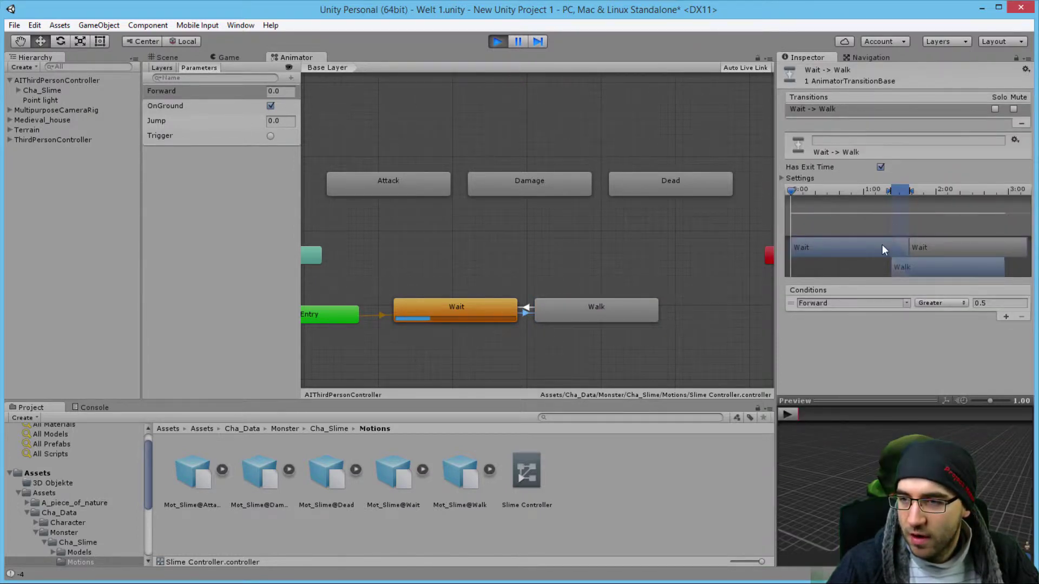
pyautogui.moveTo(925, 268); pyautogui.dragTo(875, 275)
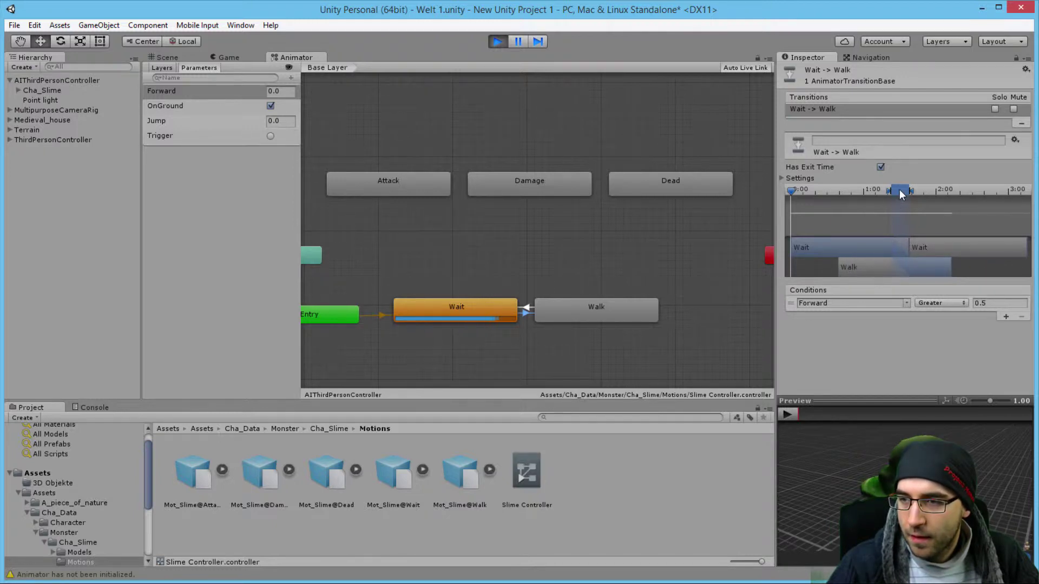
pyautogui.moveTo(890, 193); pyautogui.dragTo(842, 199)
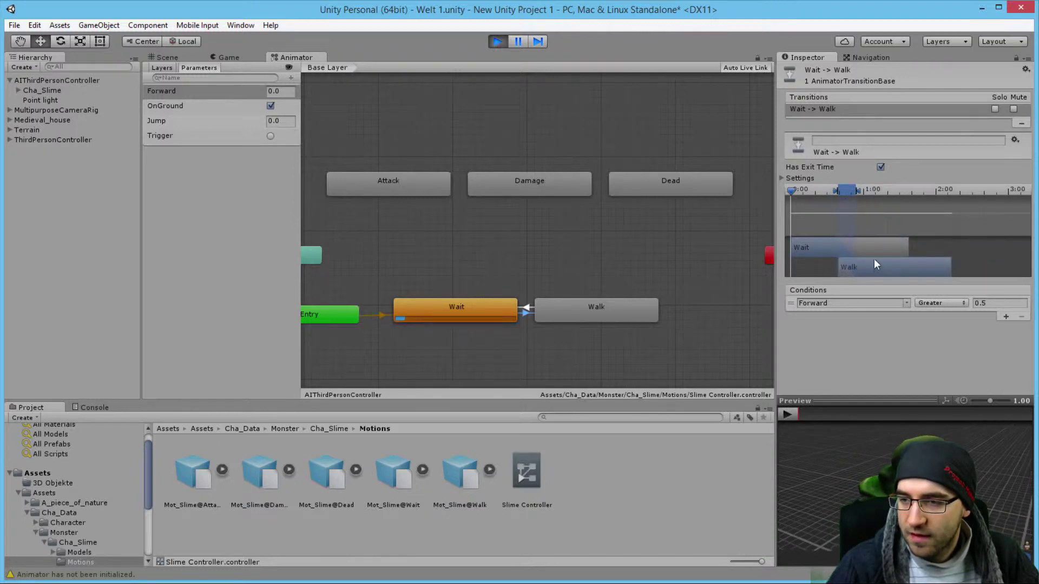
pyautogui.moveTo(875, 260); pyautogui.dragTo(858, 264)
pyautogui.moveTo(846, 191); pyautogui.dragTo(829, 190)
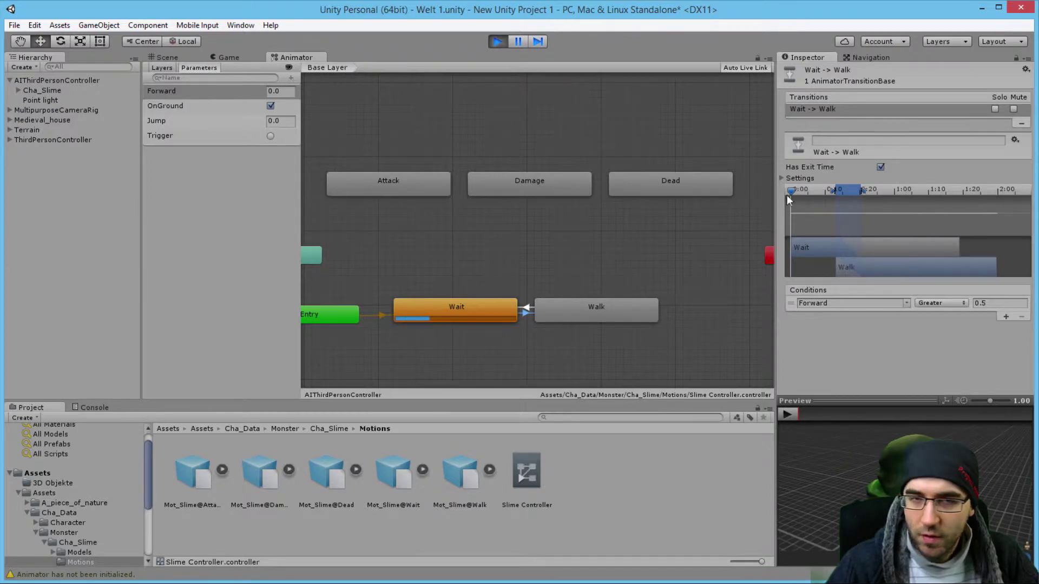
pyautogui.click(500, 43)
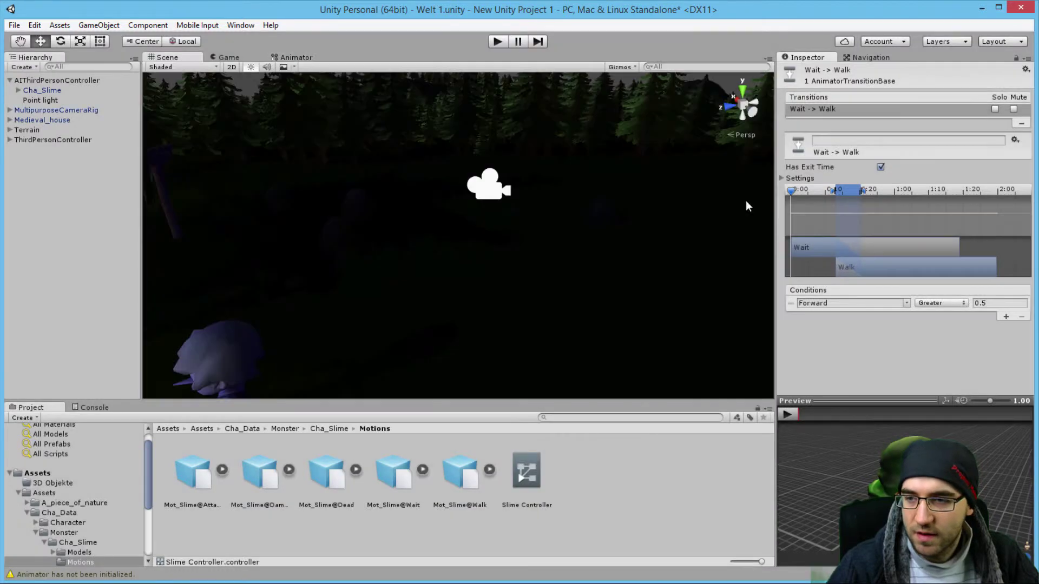
pyautogui.click(500, 41)
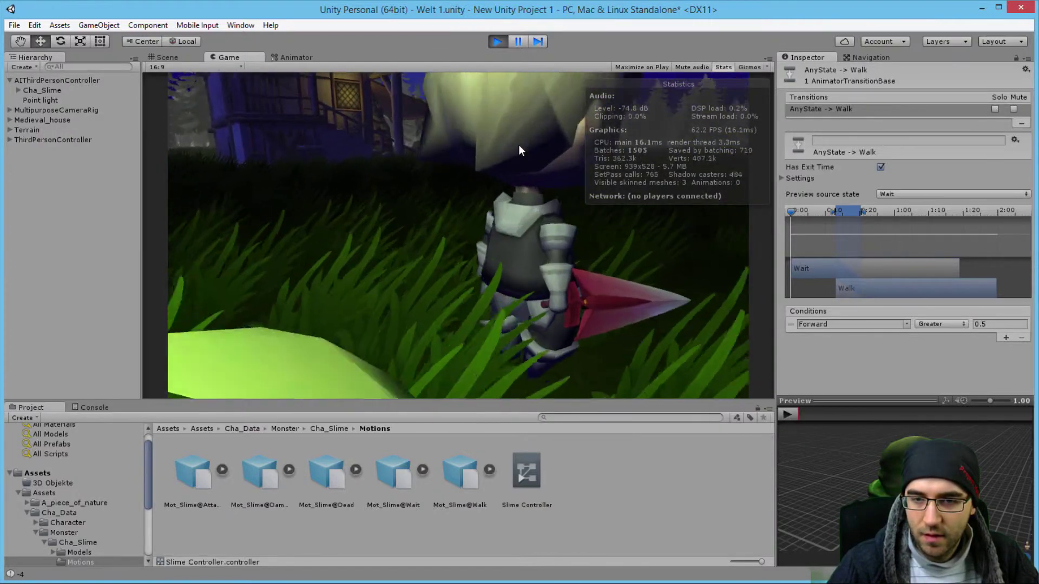
pyautogui.click(497, 42)
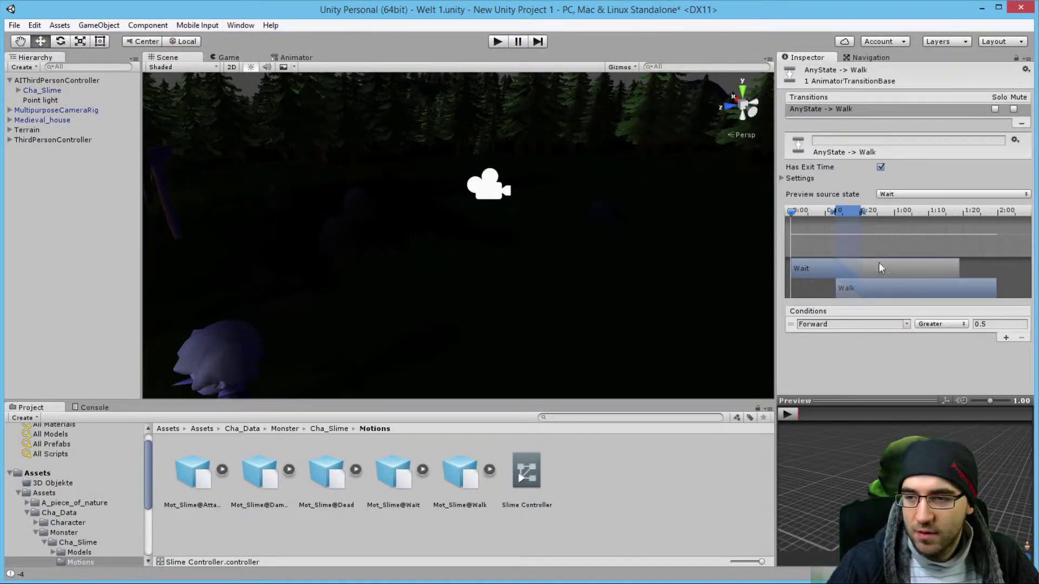
# Step: Link the Wait and Attack states with transitions in both directions
pyautogui.click(295, 58)
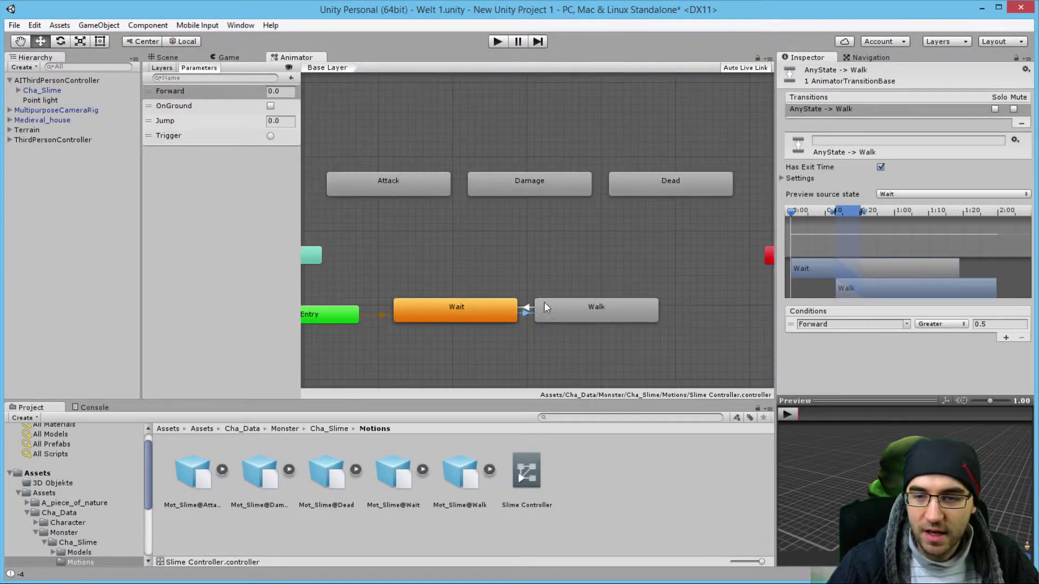
pyautogui.click(495, 311)
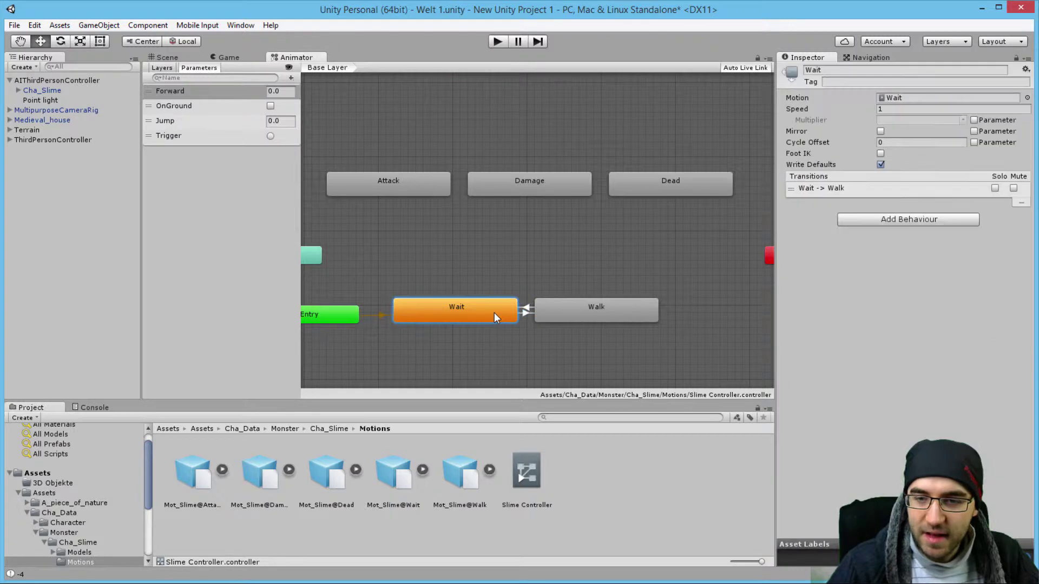
pyautogui.rightClick(466, 310)
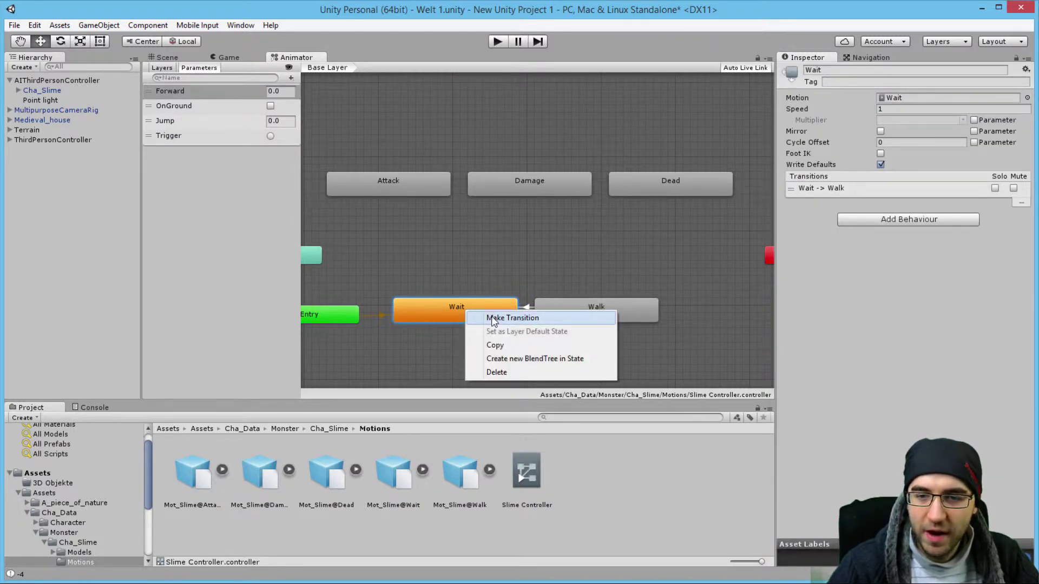
pyautogui.click(492, 318)
pyautogui.click(387, 189)
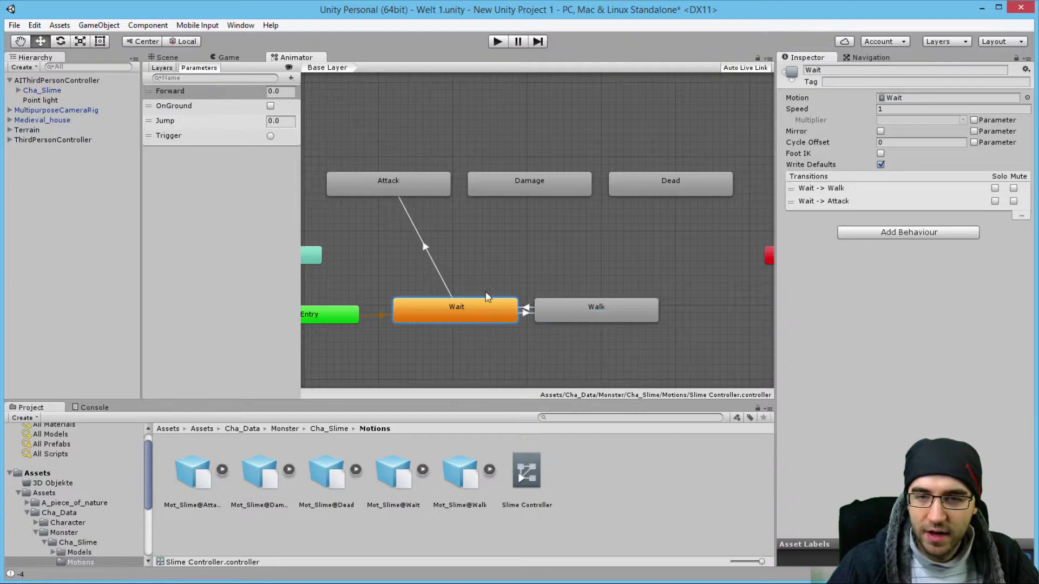
pyautogui.rightClick(382, 187)
pyautogui.click(402, 196)
pyautogui.click(453, 316)
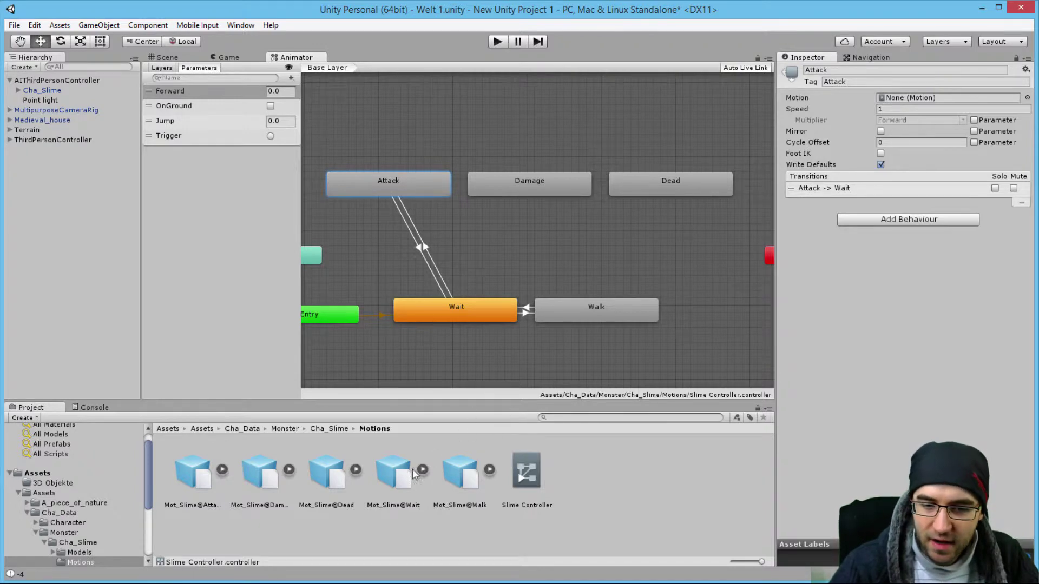
# Step: Assign the Attack, Damage and Dead clips from the slime models to their matching states
pyautogui.click(221, 470)
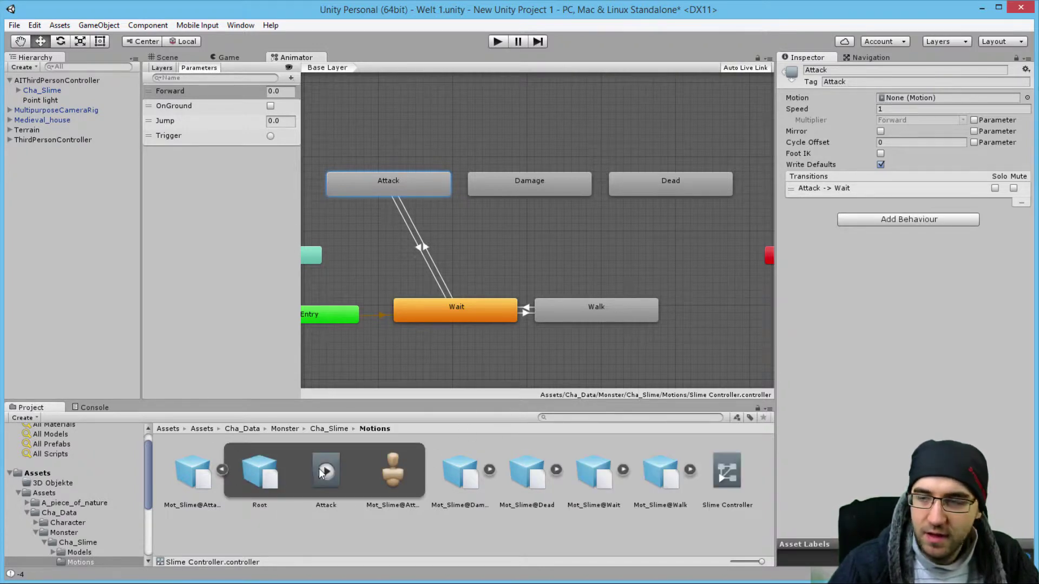
pyautogui.moveTo(326, 471); pyautogui.dragTo(909, 104)
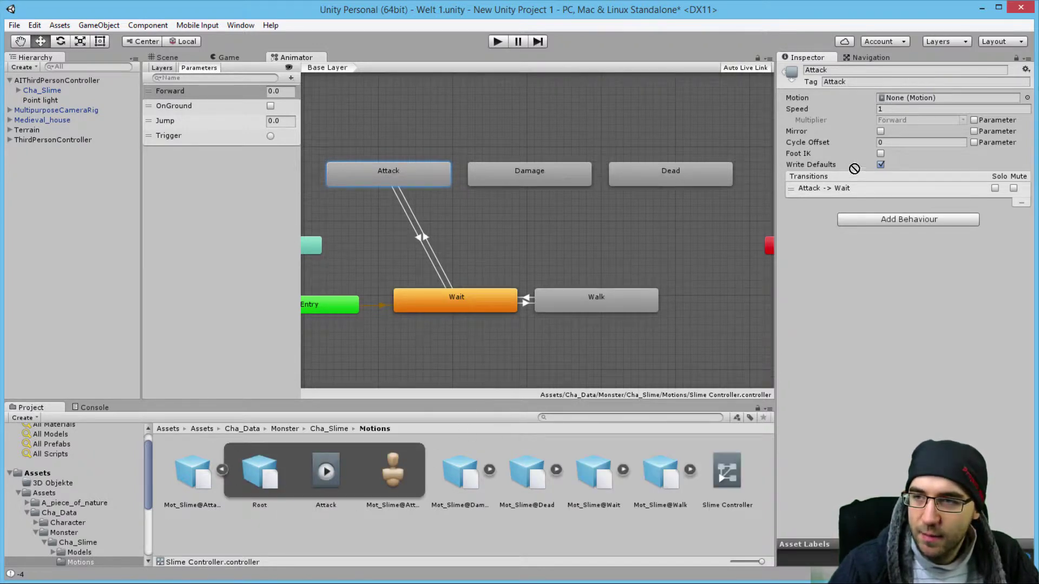
pyautogui.click(499, 226)
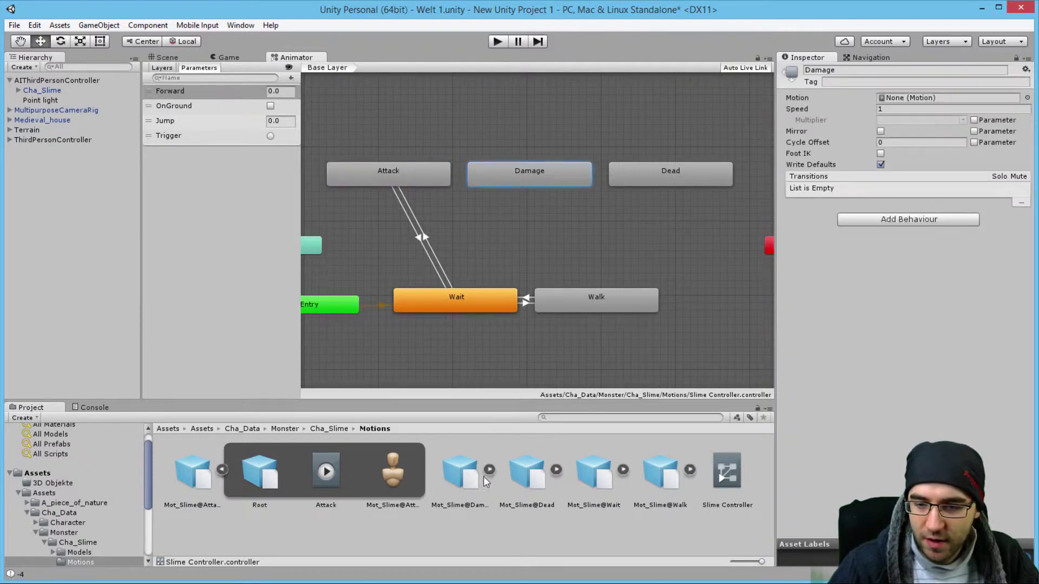
pyautogui.click(489, 469)
pyautogui.moveTo(645, 472); pyautogui.dragTo(908, 99)
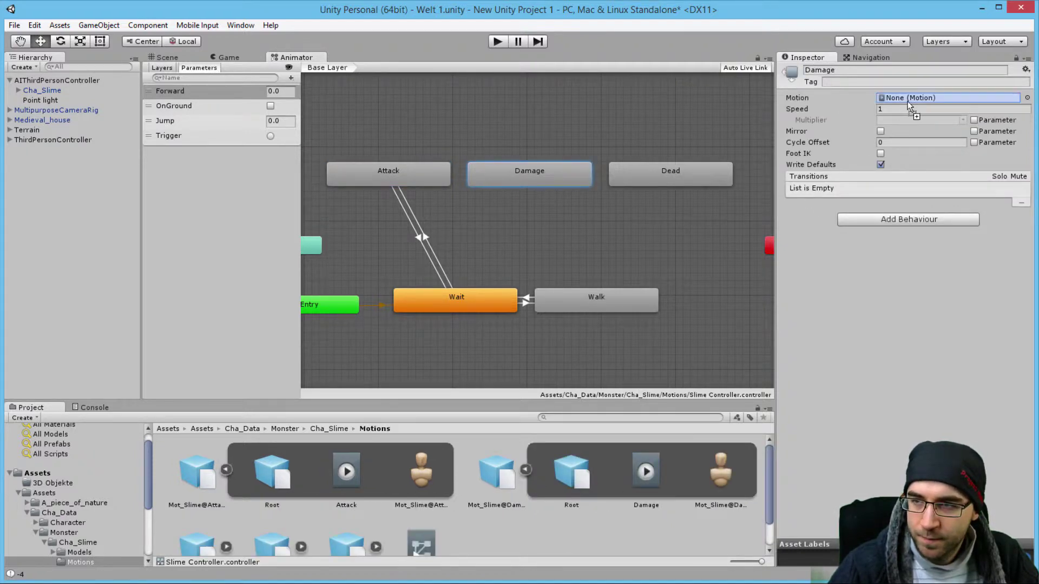
pyautogui.click(356, 469)
pyautogui.moveTo(460, 472)
pyautogui.mouseDown()
pyautogui.moveTo(665, 163)
pyautogui.moveTo(920, 98)
pyautogui.mouseUp()
pyautogui.moveTo(469, 487); pyautogui.dragTo(914, 99)
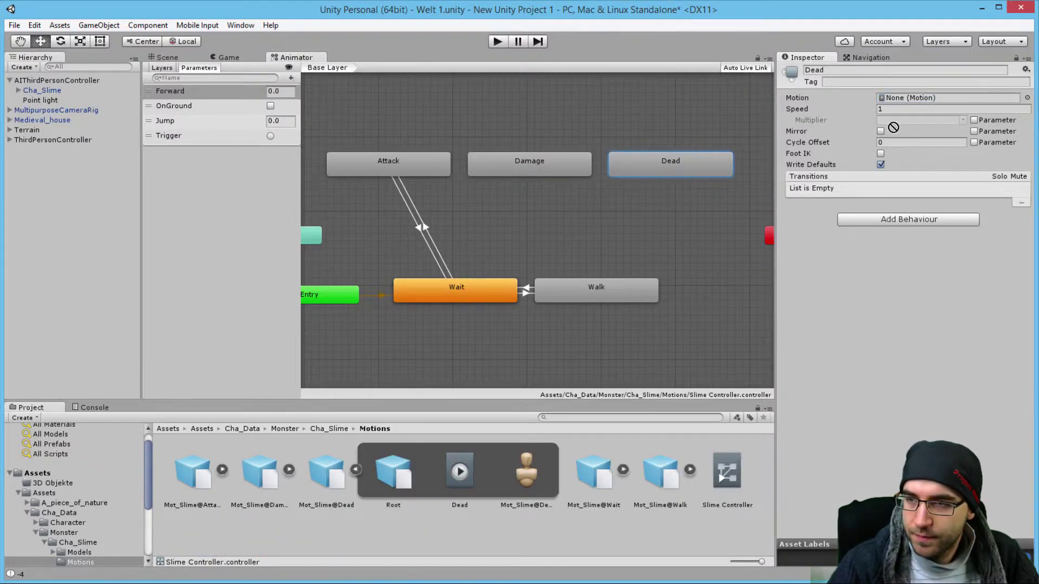
pyautogui.click(476, 213)
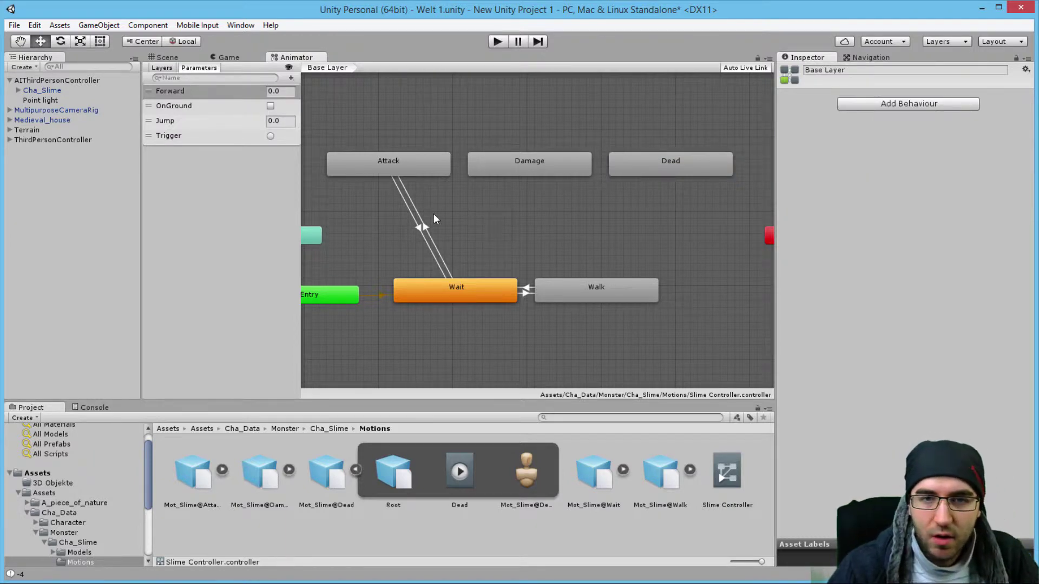
# Step: Add a Trigger condition to Wait → Attack, start its blend near 0:10, and preview it
pyautogui.click(426, 227)
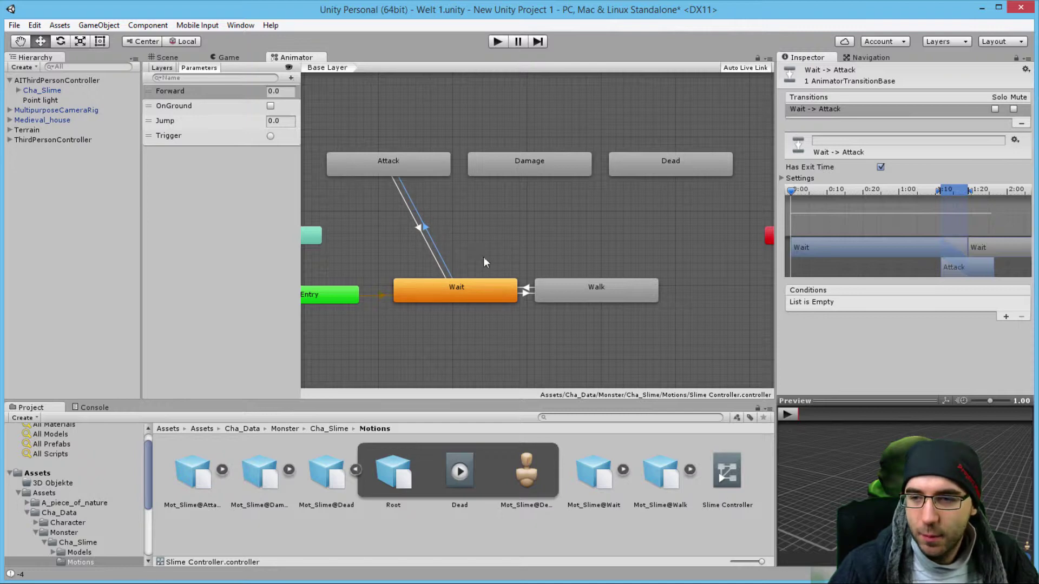
pyautogui.click(1004, 317)
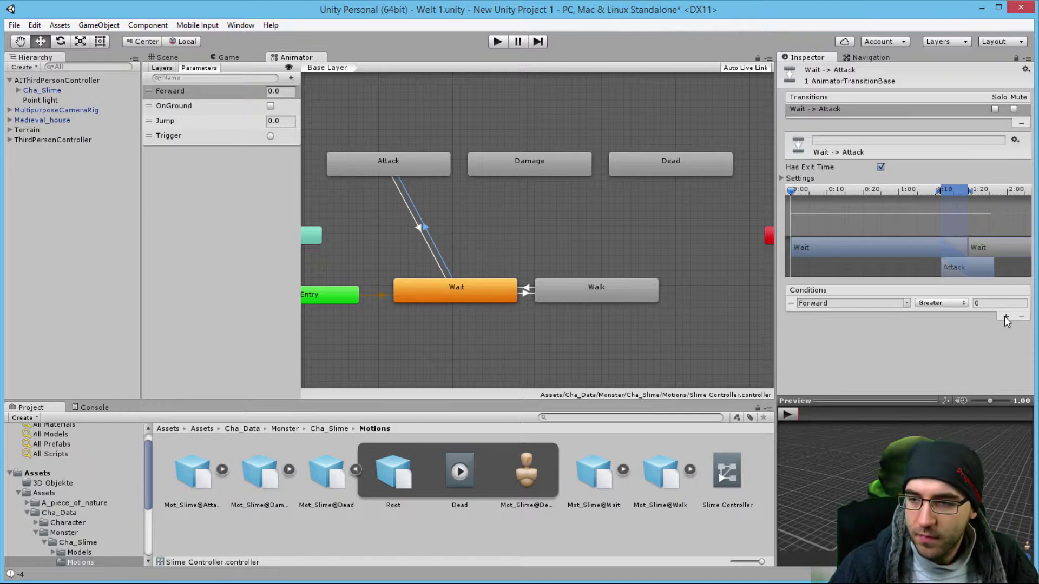
pyautogui.click(903, 303)
pyautogui.click(950, 357)
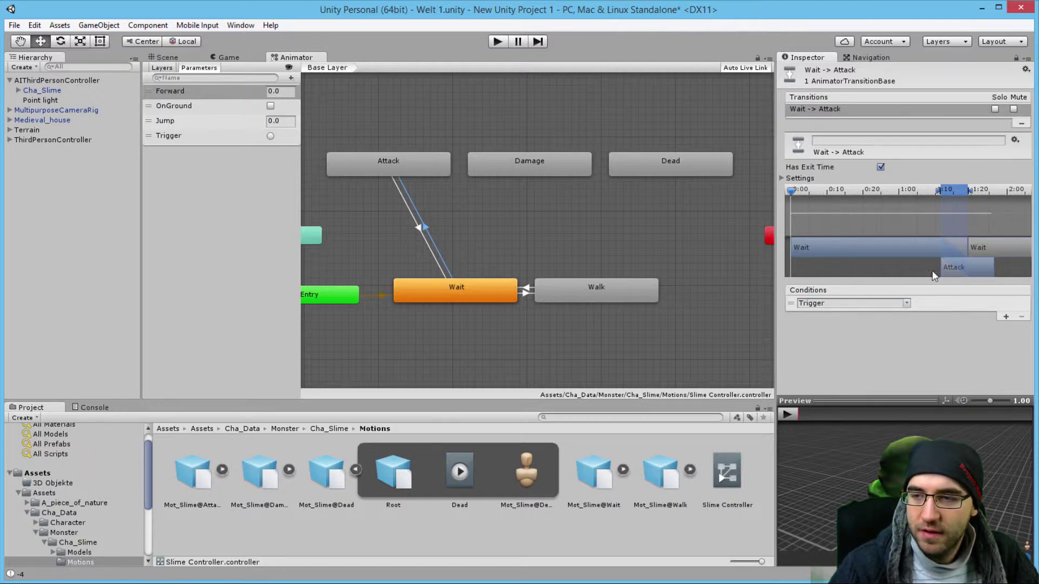
pyautogui.moveTo(952, 190); pyautogui.dragTo(836, 191)
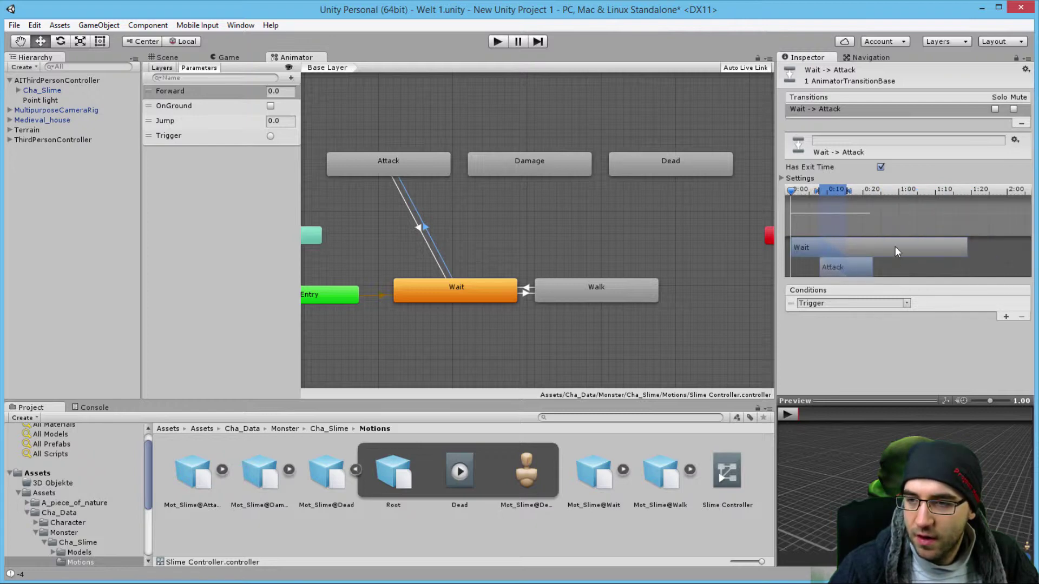
pyautogui.click(788, 414)
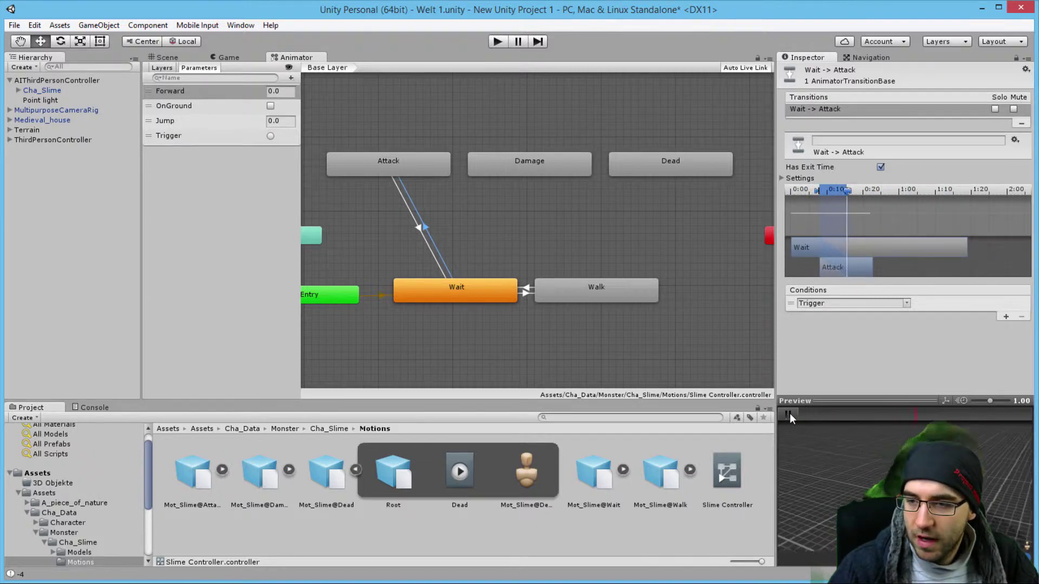
pyautogui.click(788, 414)
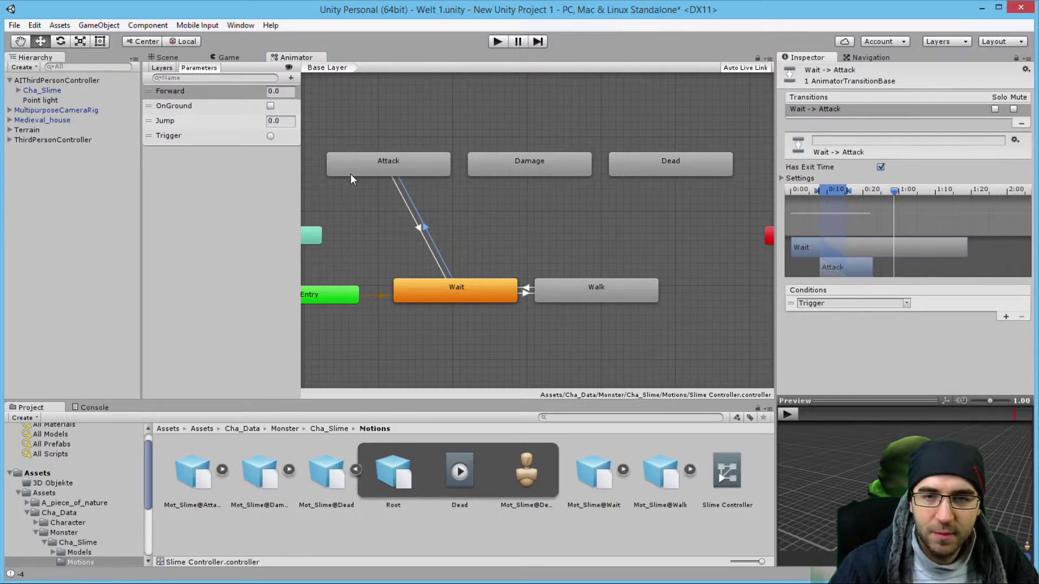
# Step: Play-test the game, inspect the AIThirdPersonController's components, then stop playing
pyautogui.click(495, 44)
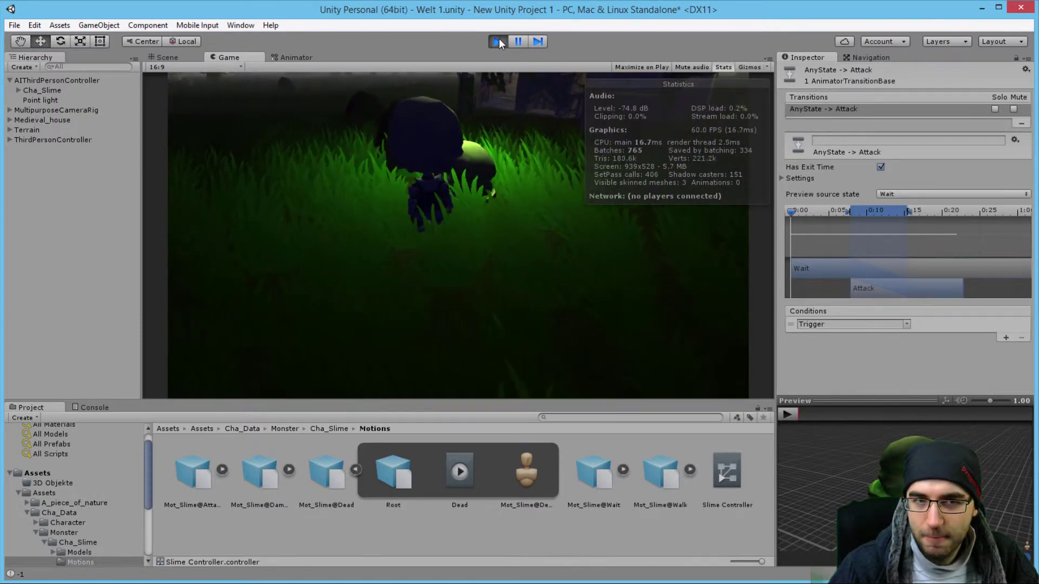
pyautogui.click(82, 80)
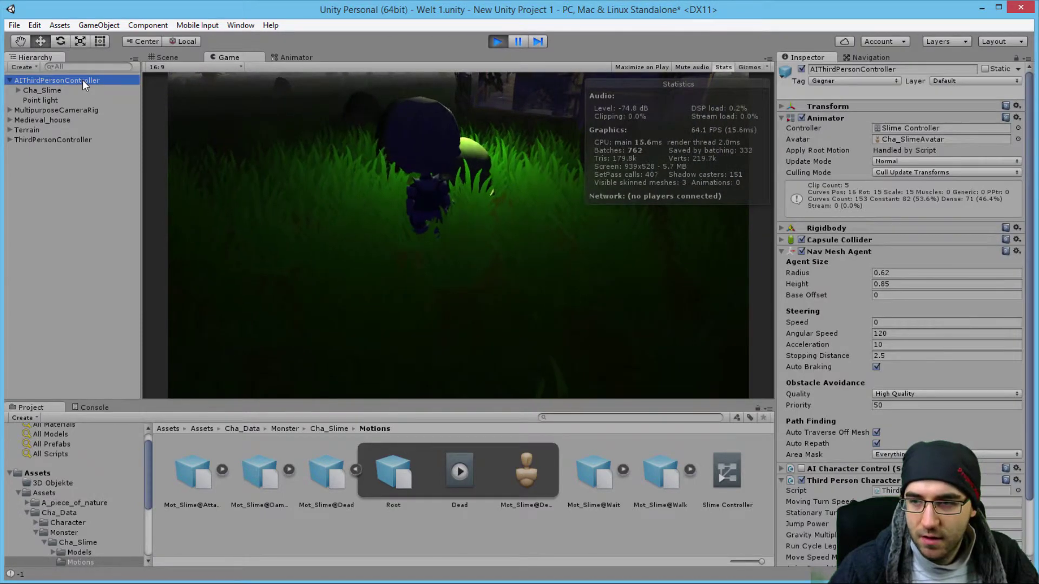
pyautogui.click(781, 251)
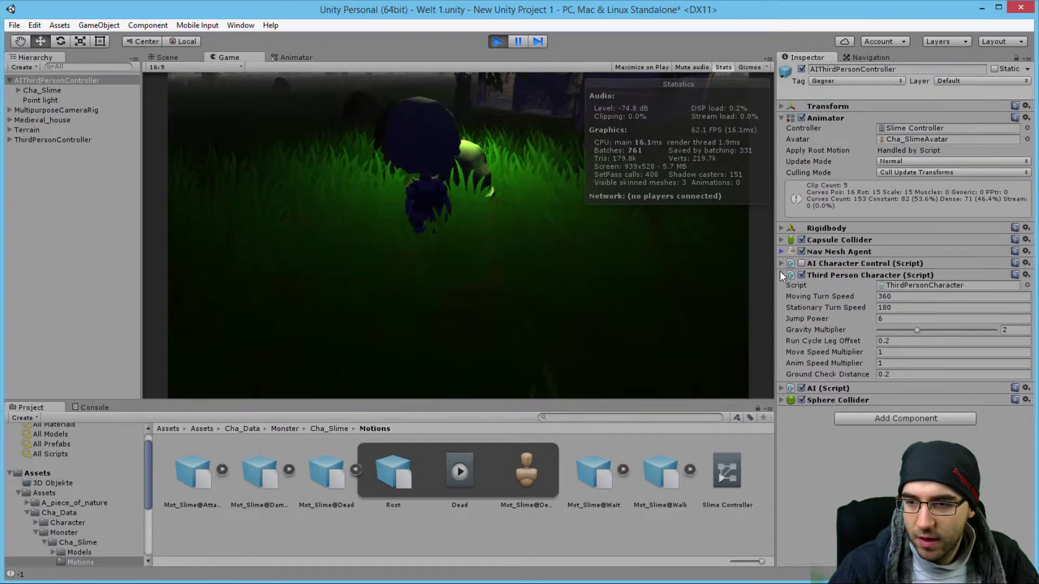
pyautogui.click(781, 272)
pyautogui.click(506, 47)
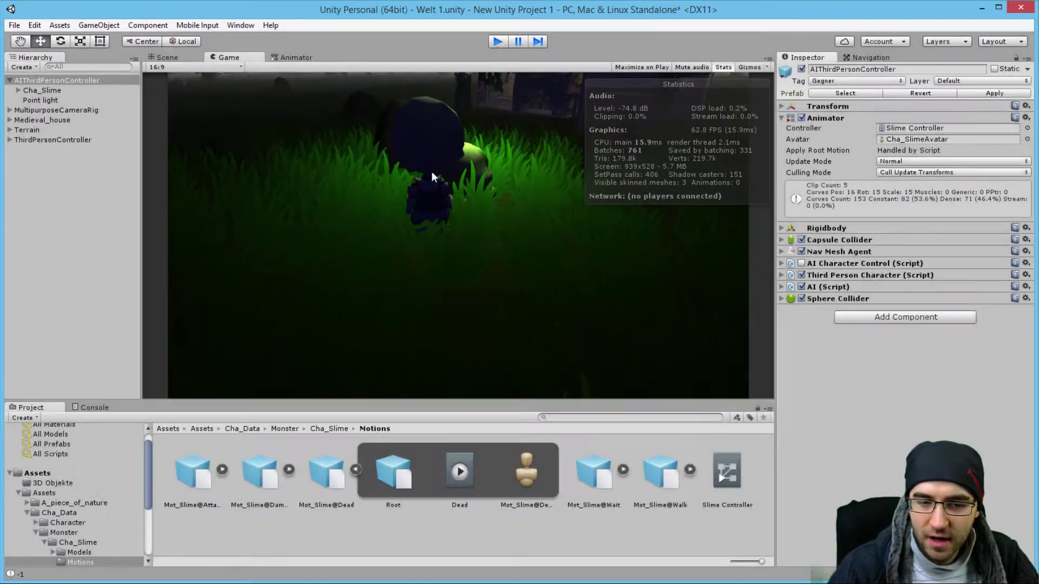
pyautogui.scroll(-5, 87, 504)
# Step: Add the trigger script from the Skripte folder to AIThirdPersonController and enter Play mode with Ctrl+P
pyautogui.click(46, 550)
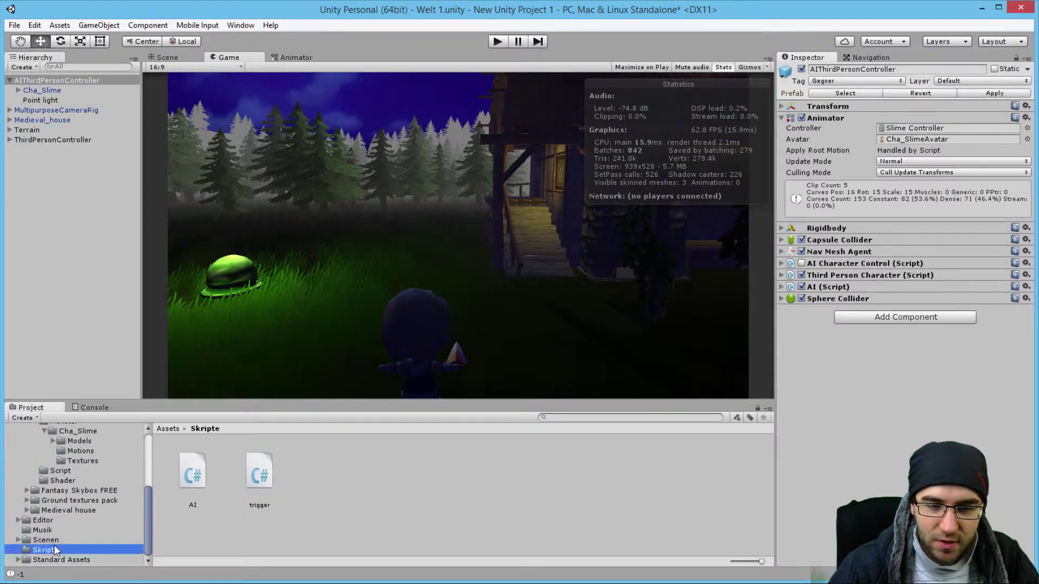
pyautogui.moveTo(259, 472); pyautogui.dragTo(893, 385)
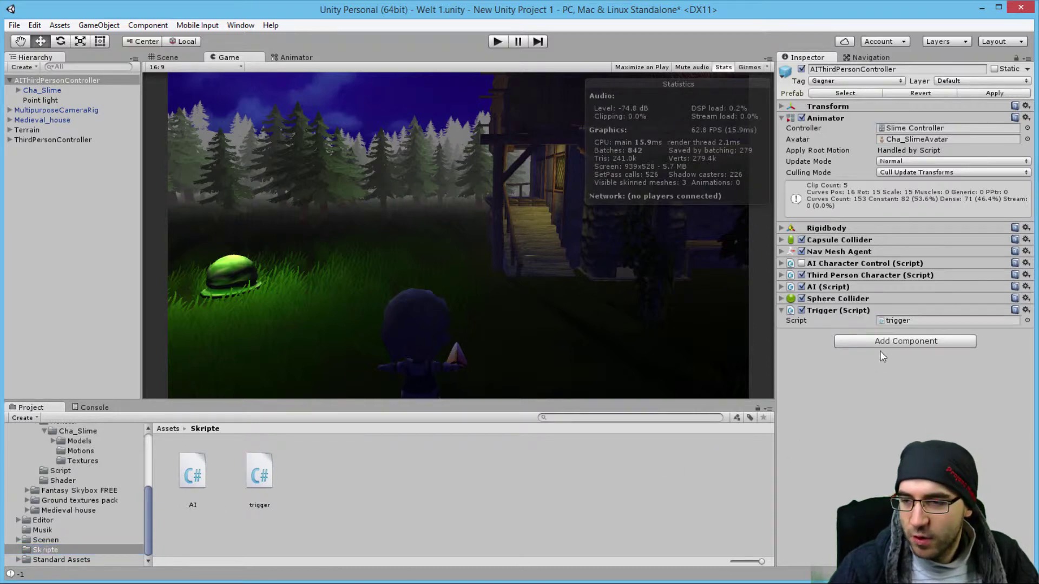
pyautogui.hotkey('ctrl', 'p')
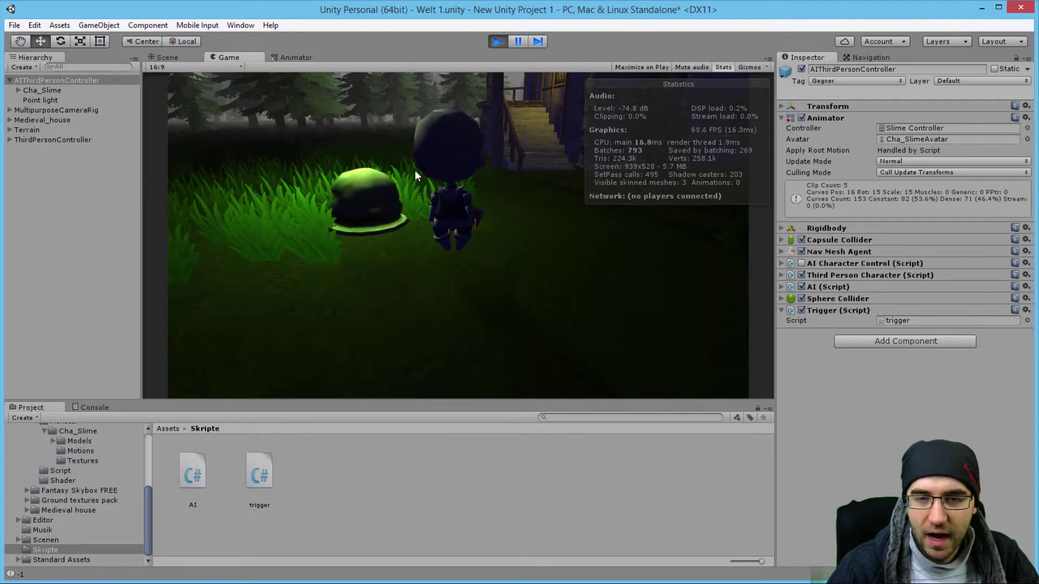
# Step: Stop playing, move the Wait → Attack blend and Attack clip to about 0:20–0:27, preview, and replay
pyautogui.click(499, 43)
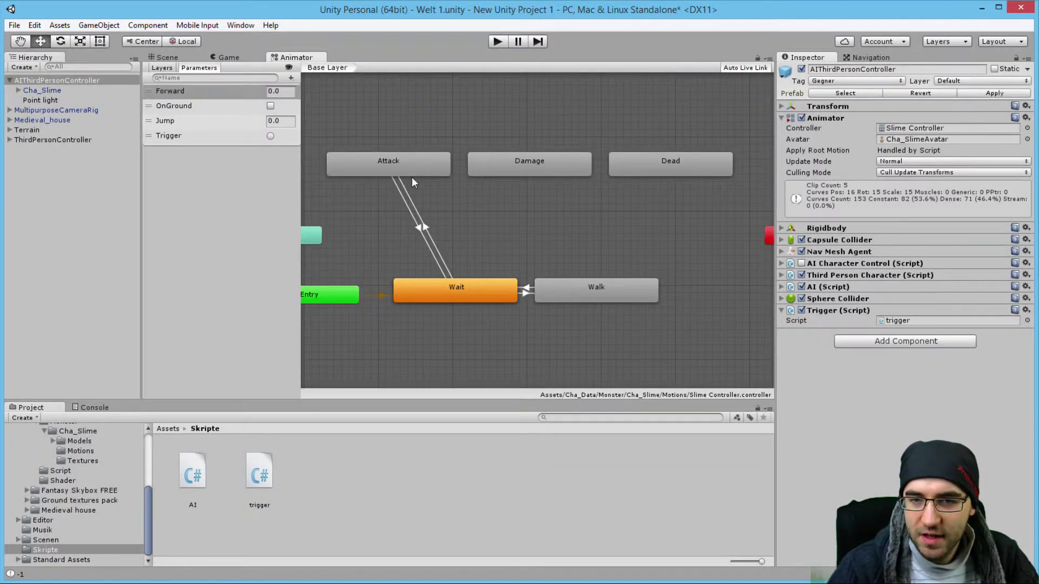
pyautogui.click(406, 168)
pyautogui.click(427, 231)
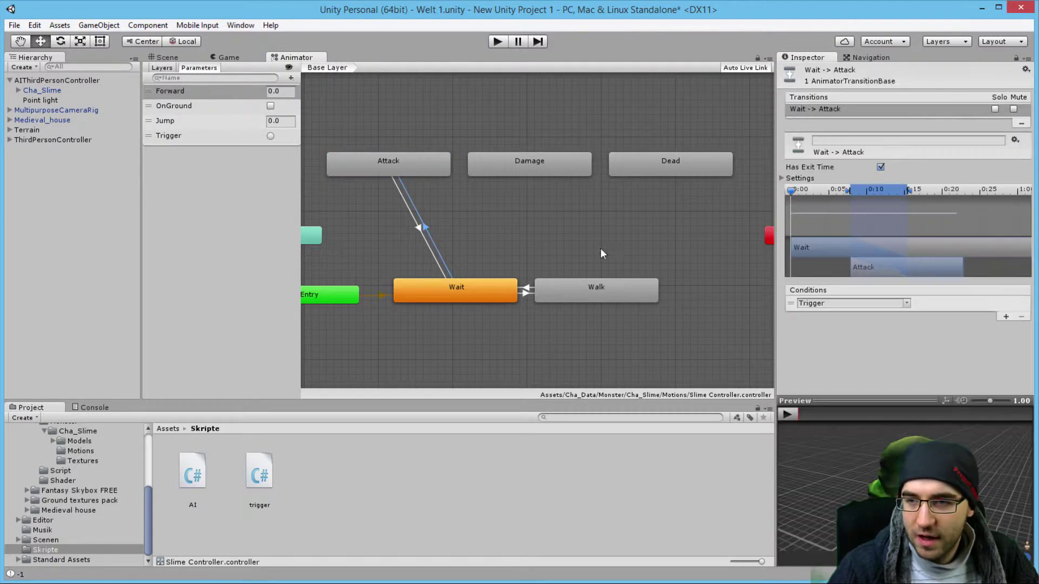
pyautogui.moveTo(914, 266); pyautogui.dragTo(988, 264)
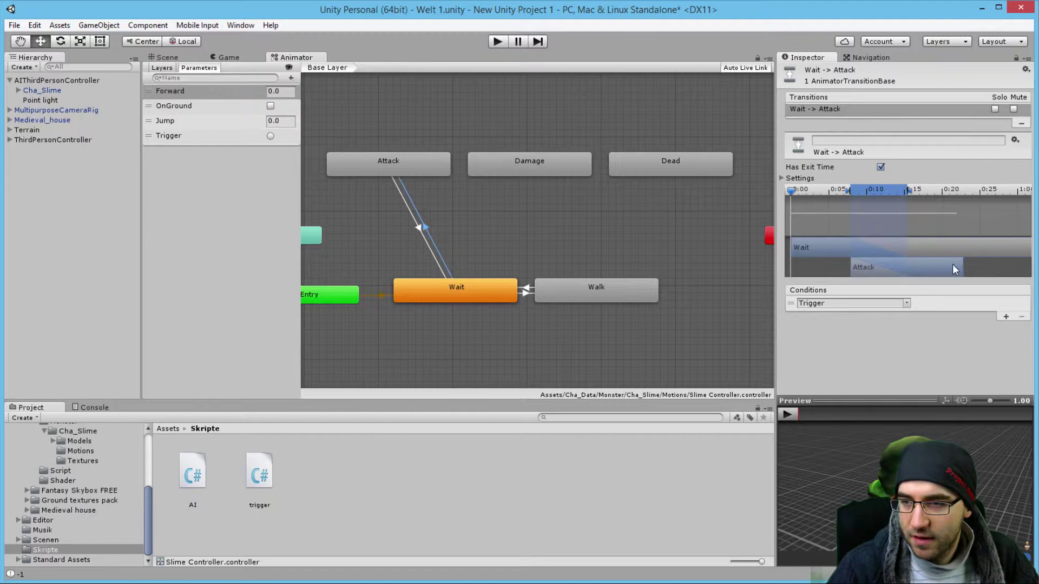
pyautogui.moveTo(889, 192); pyautogui.dragTo(980, 196)
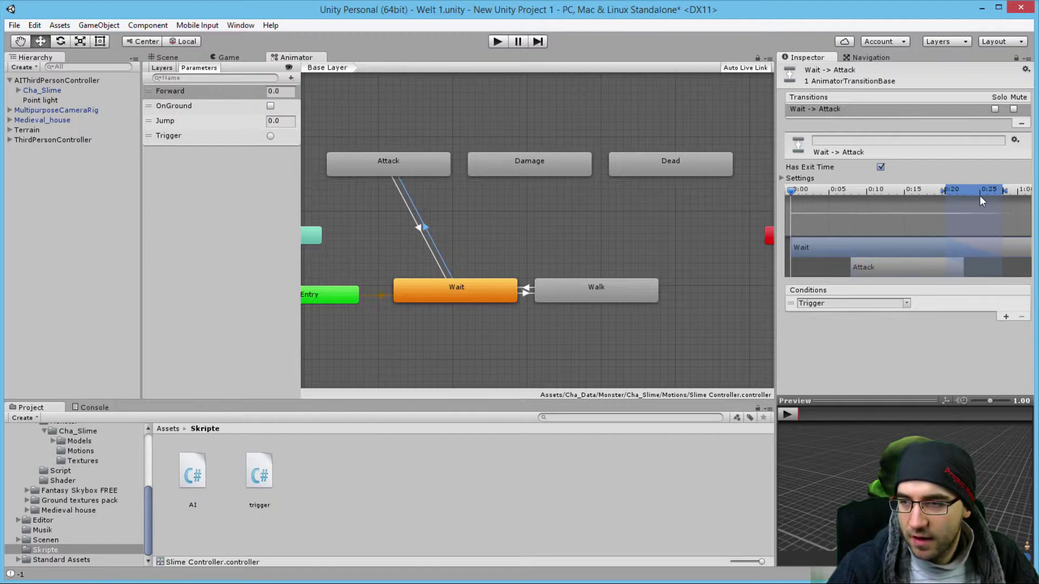
pyautogui.moveTo(880, 273); pyautogui.dragTo(986, 276)
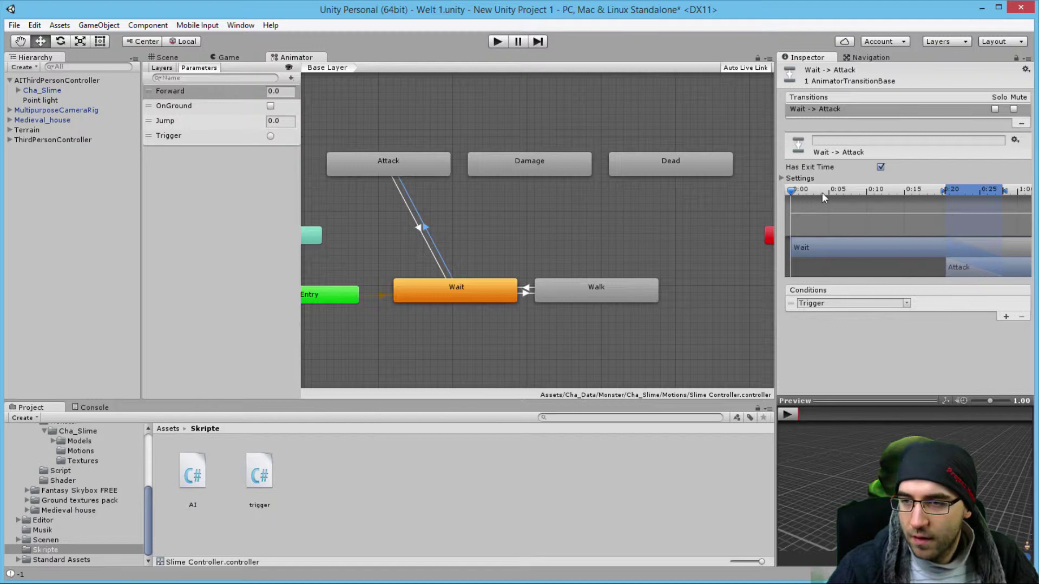
pyautogui.click(793, 414)
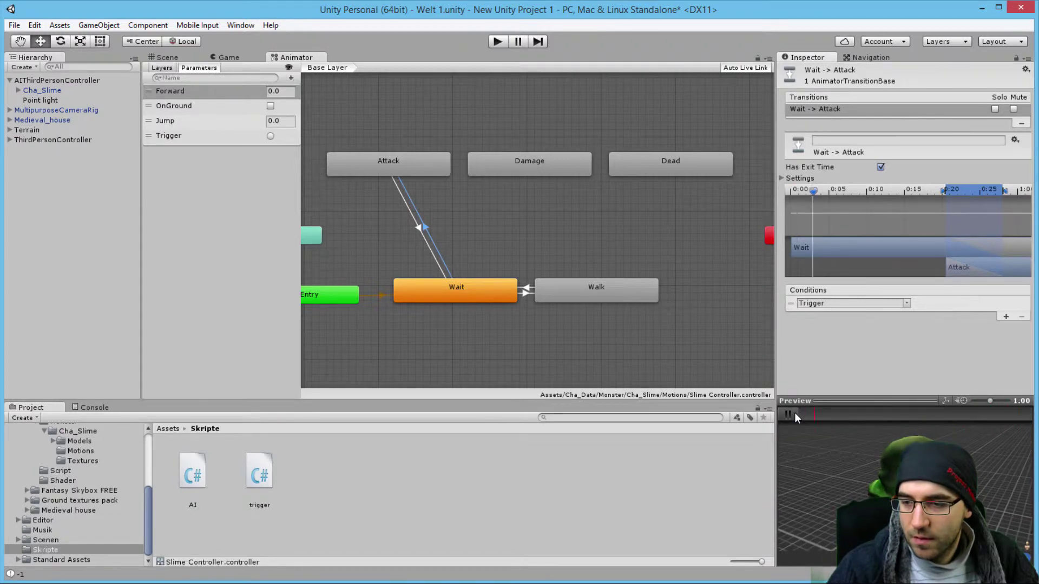
pyautogui.click(789, 415)
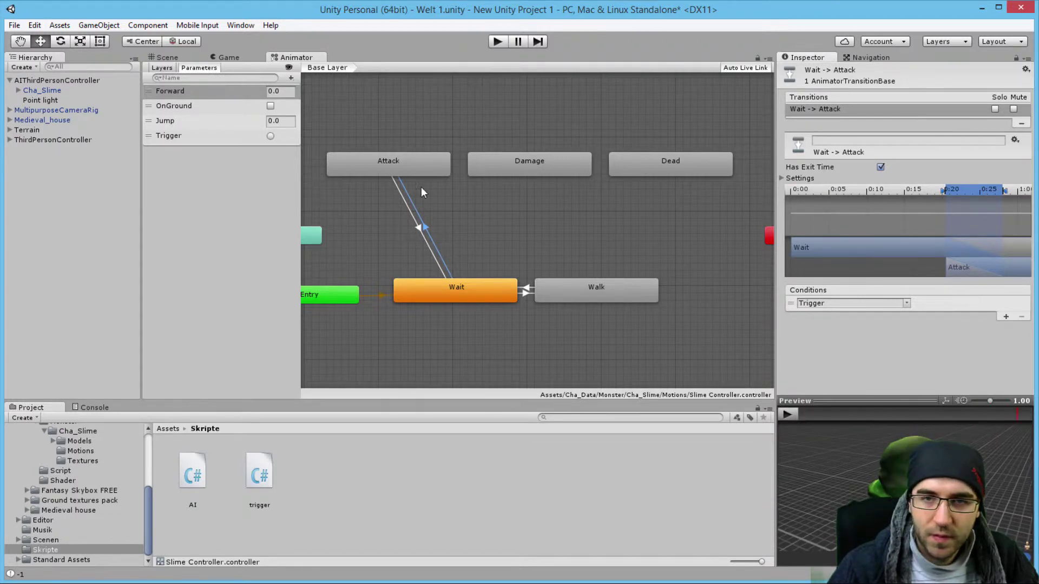
pyautogui.click(497, 46)
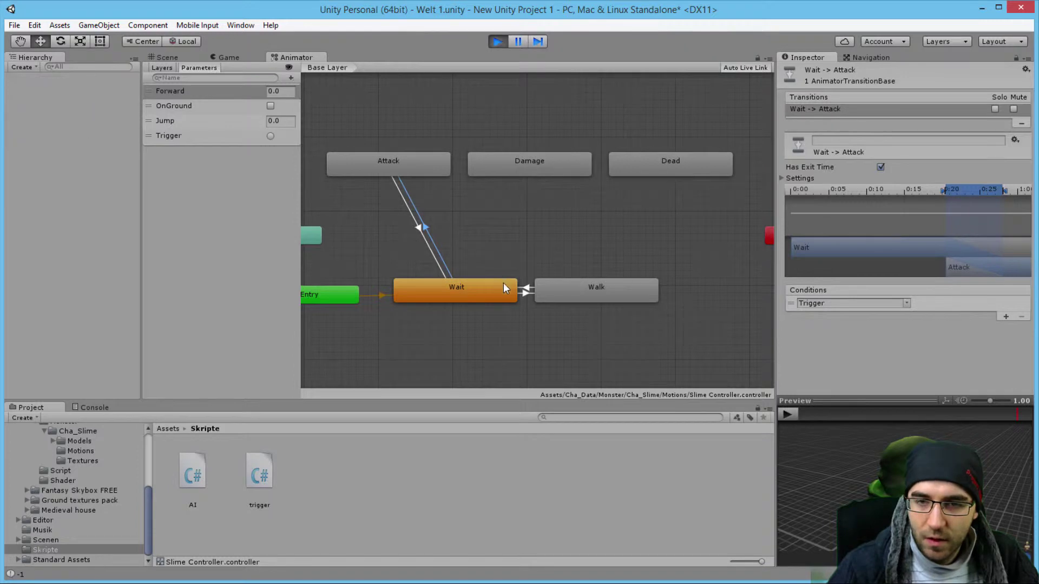
# Step: Walk the character toward the slime, then stop and select the Wait → Walk transition in the Animator
pyautogui.press('w')
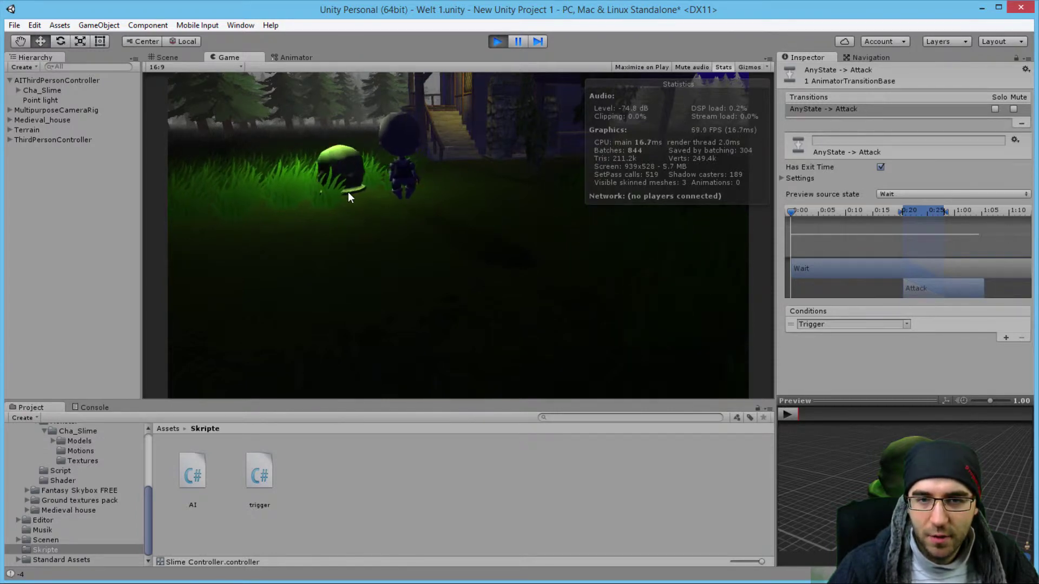
pyautogui.click(498, 43)
pyautogui.click(296, 58)
pyautogui.click(525, 291)
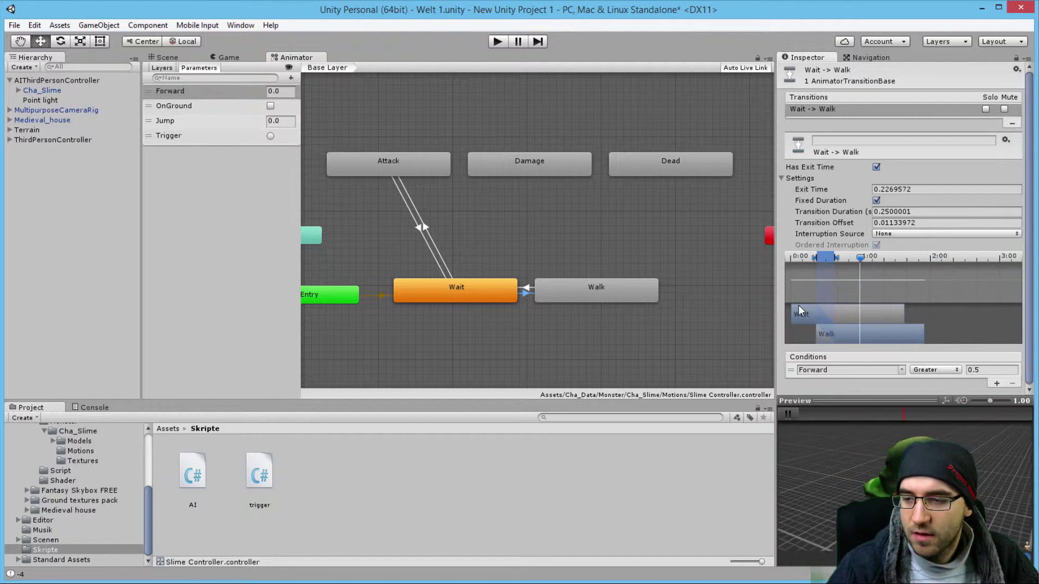
# Step: Pause the preview and draw Walk → Attack transitions, deleting the duplicate one
pyautogui.click(788, 414)
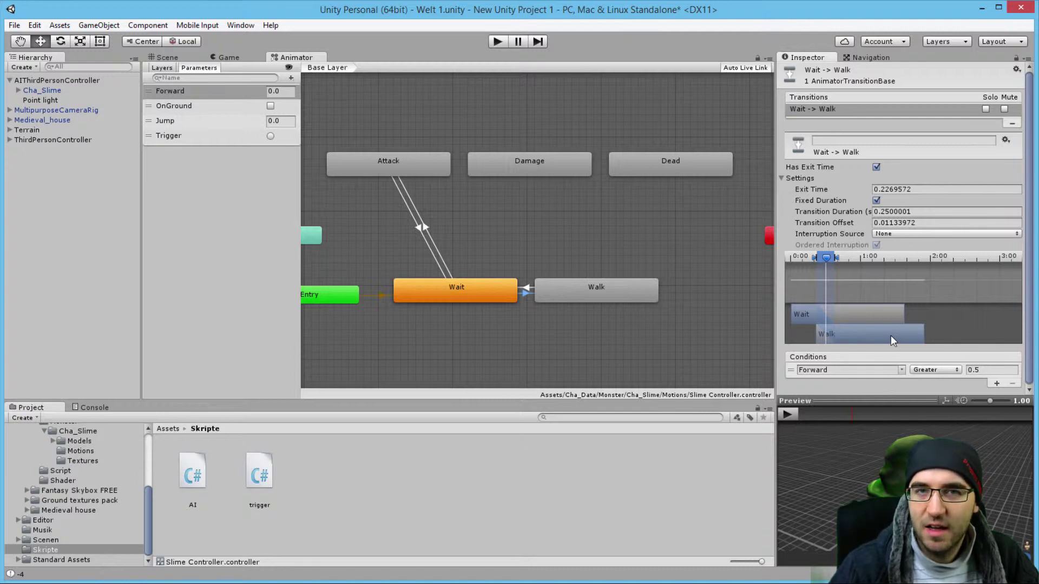
pyautogui.click(549, 292)
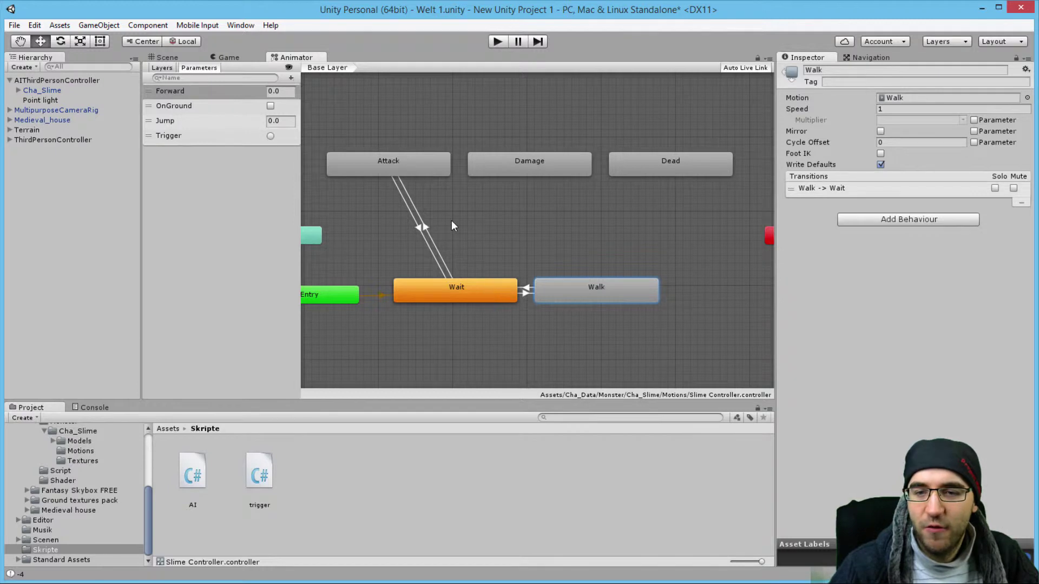
pyautogui.rightClick(573, 288)
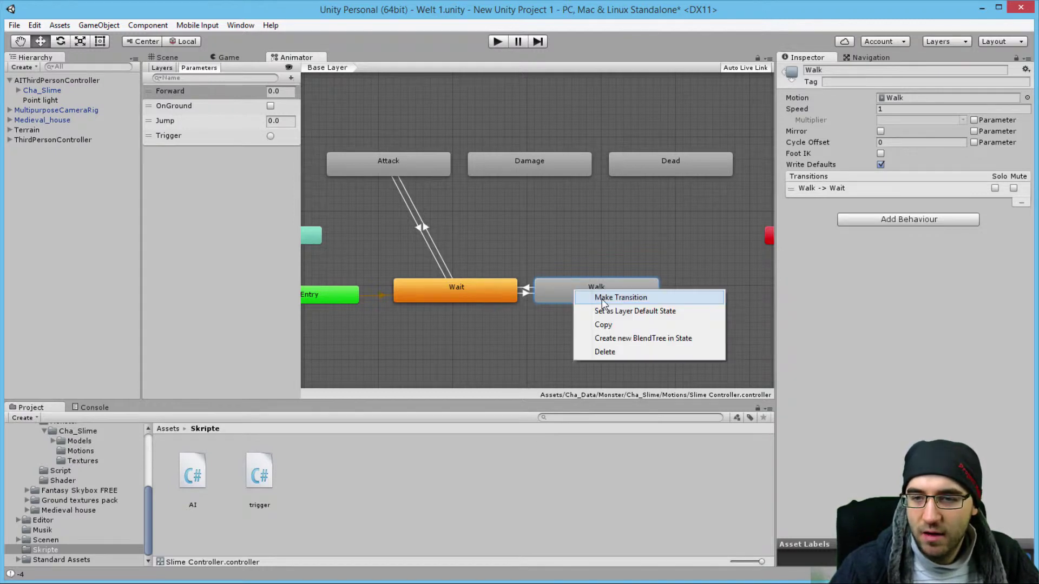
pyautogui.click(600, 297)
pyautogui.click(422, 168)
pyautogui.rightClick(580, 288)
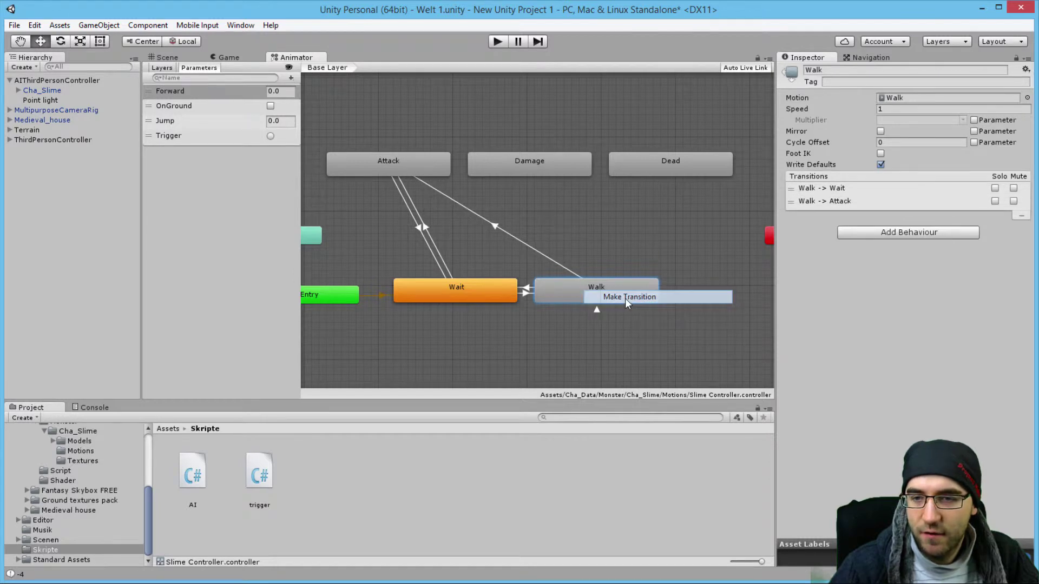
pyautogui.click(625, 297)
pyautogui.click(415, 169)
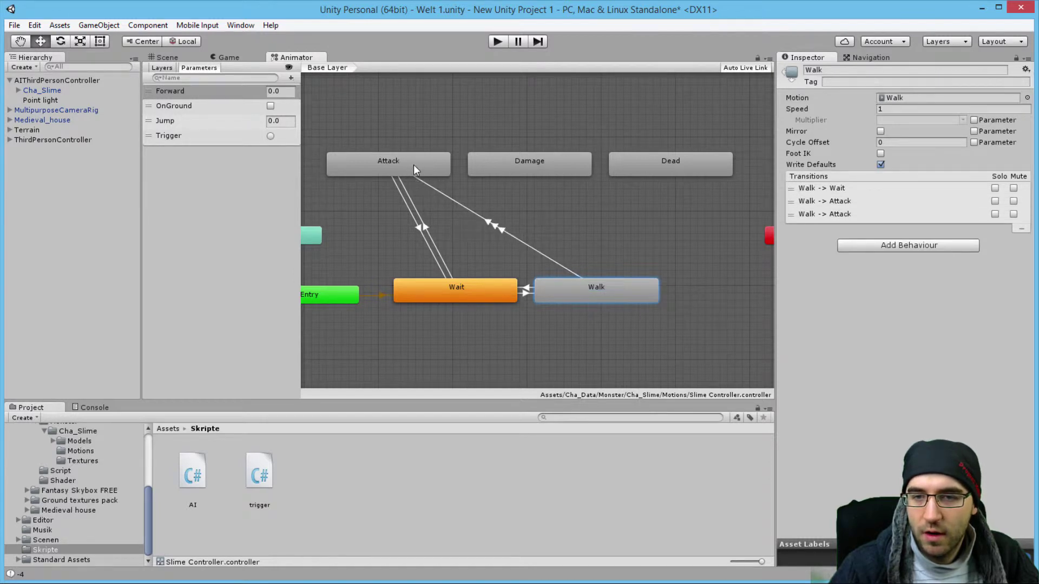
pyautogui.click(507, 233)
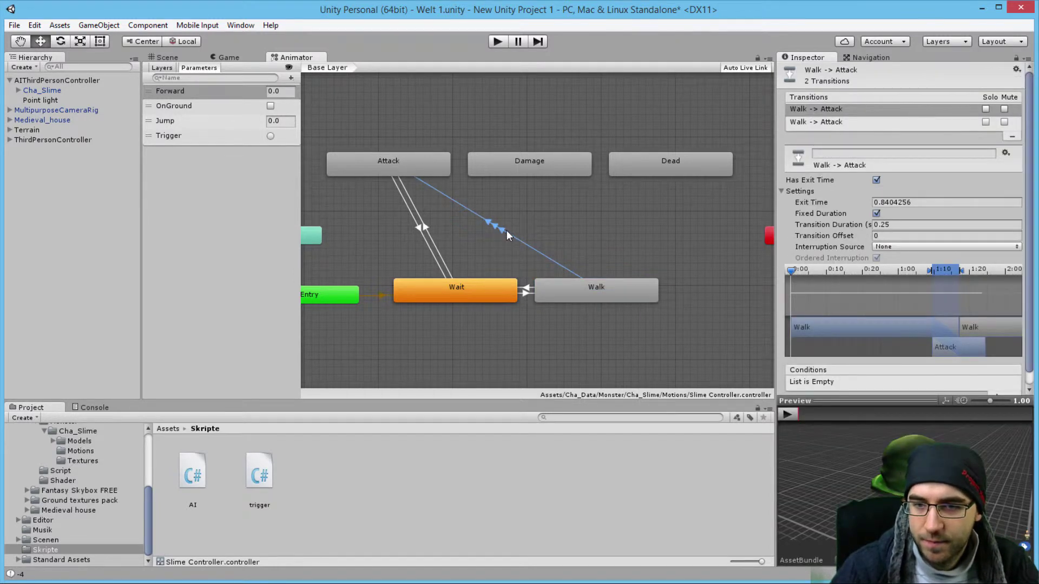
pyautogui.press('Delete')
pyautogui.press('Return')
# Step: Connect Walk to Attack and Attack back to Walk, then review the Wait → Walk transition's settings
pyautogui.rightClick(574, 288)
pyautogui.click(605, 294)
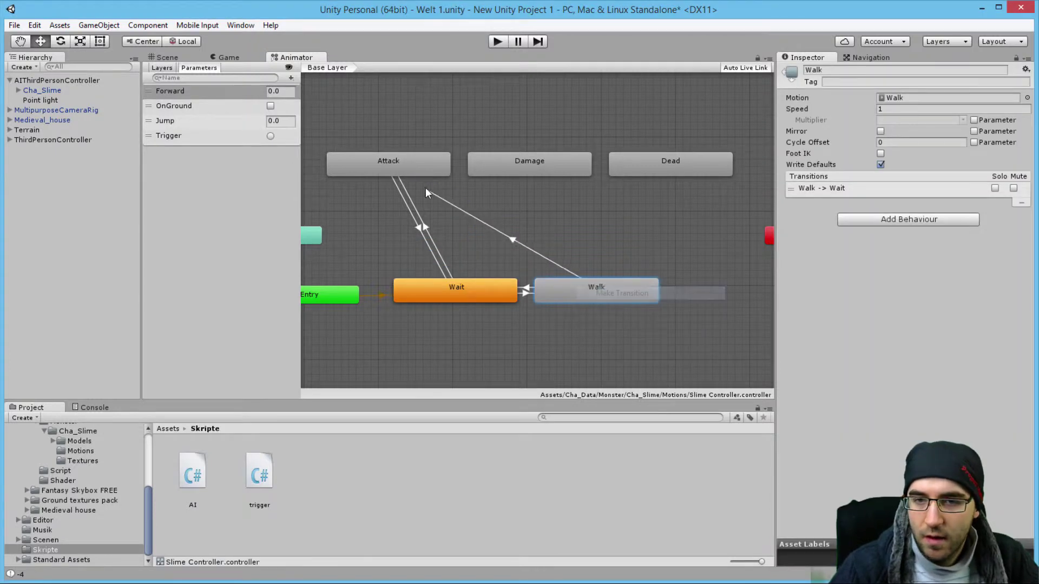
pyautogui.click(420, 167)
pyautogui.click(420, 164)
pyautogui.rightClick(419, 165)
pyautogui.click(456, 175)
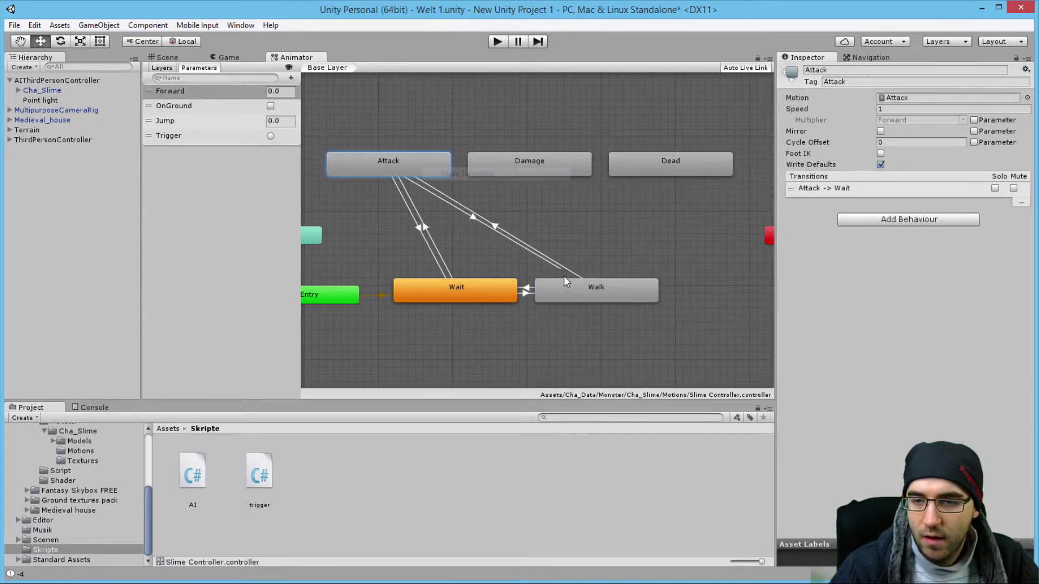
pyautogui.click(564, 287)
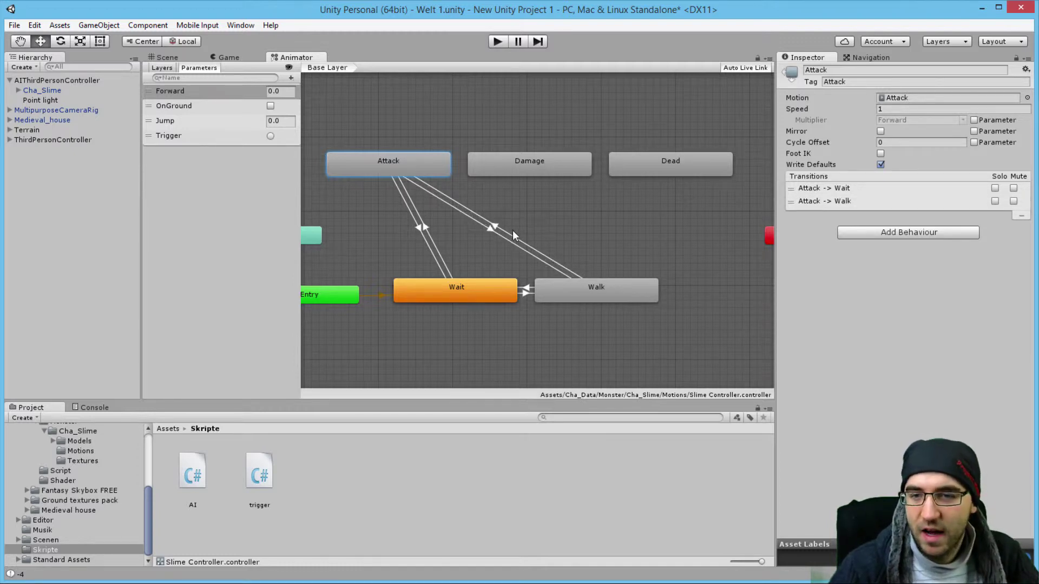
pyautogui.click(580, 283)
pyautogui.click(458, 295)
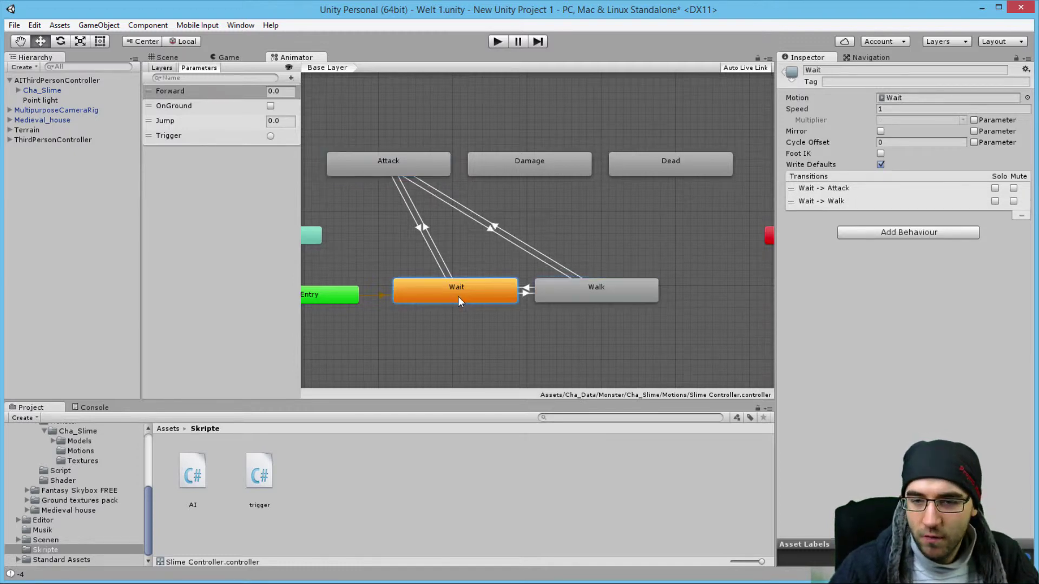
pyautogui.click(526, 294)
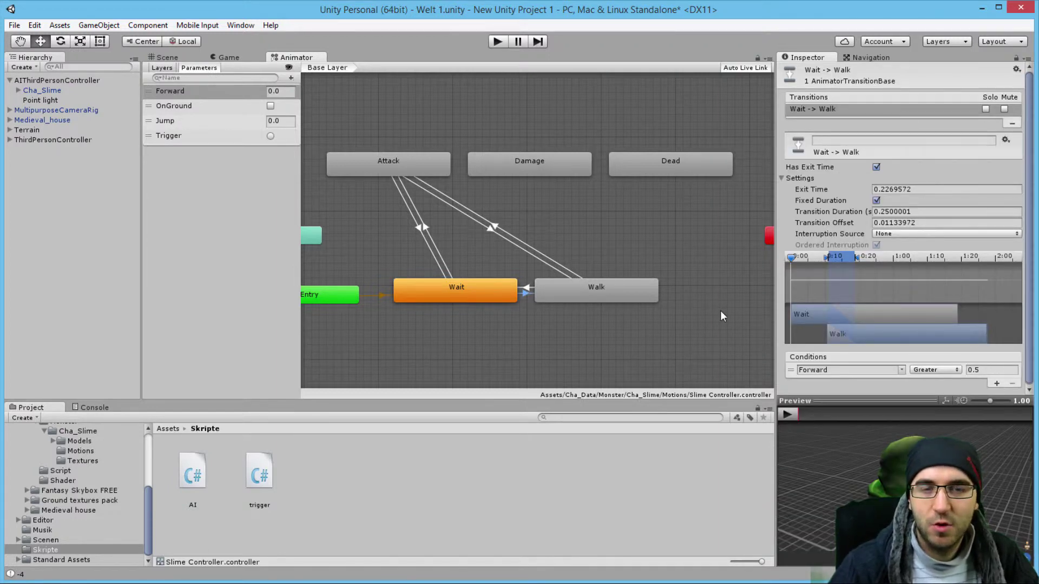
# Step: Give the Walk → Attack transition a Trigger condition
pyautogui.click(629, 293)
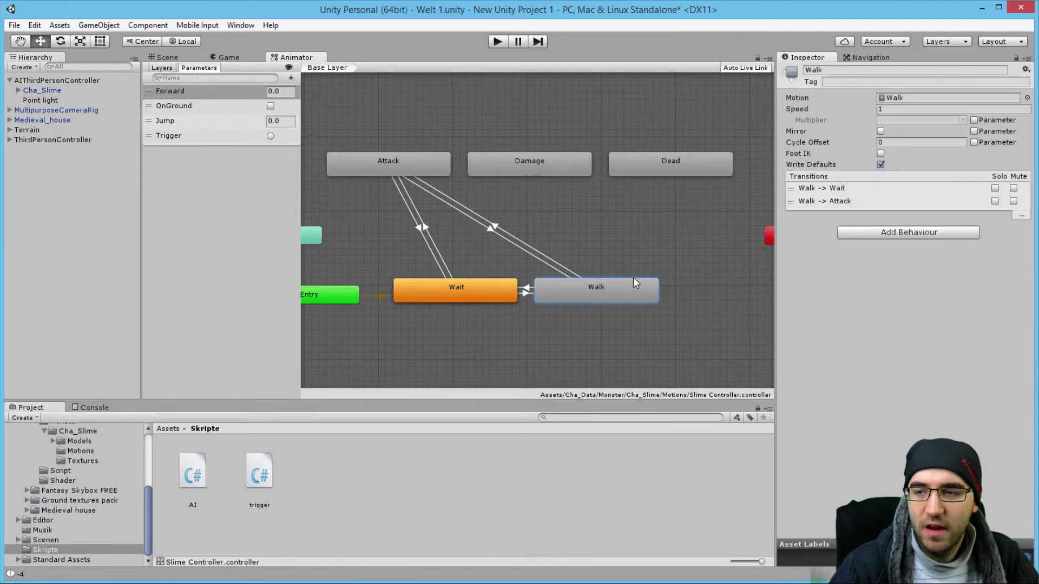
pyautogui.click(499, 227)
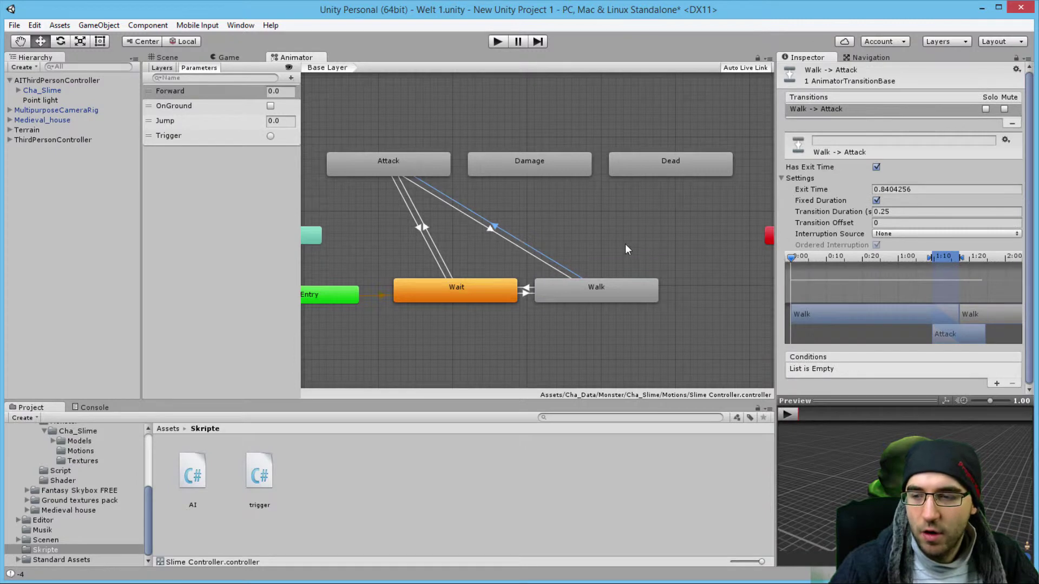
pyautogui.click(997, 383)
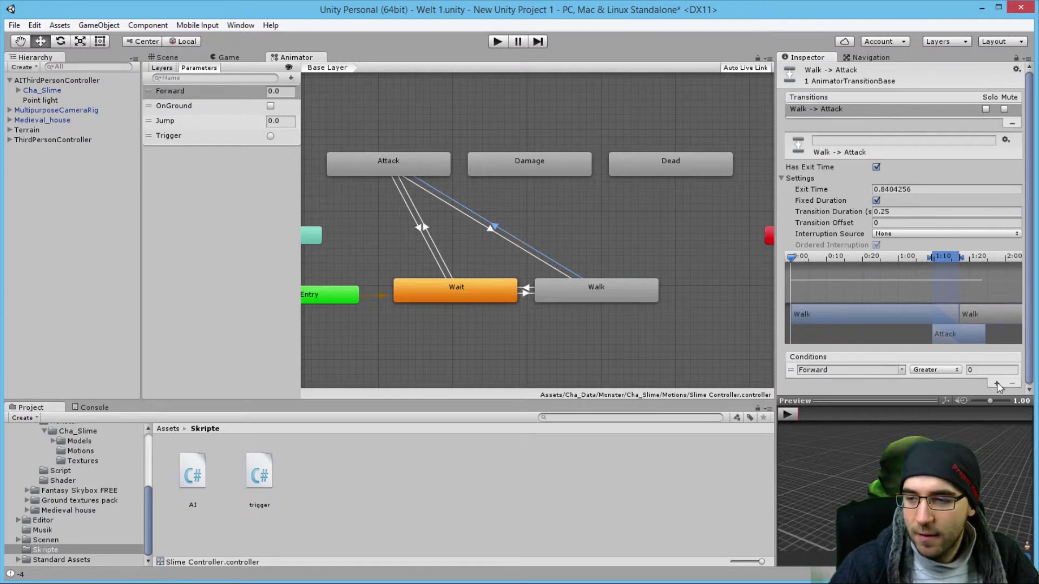
pyautogui.click(901, 370)
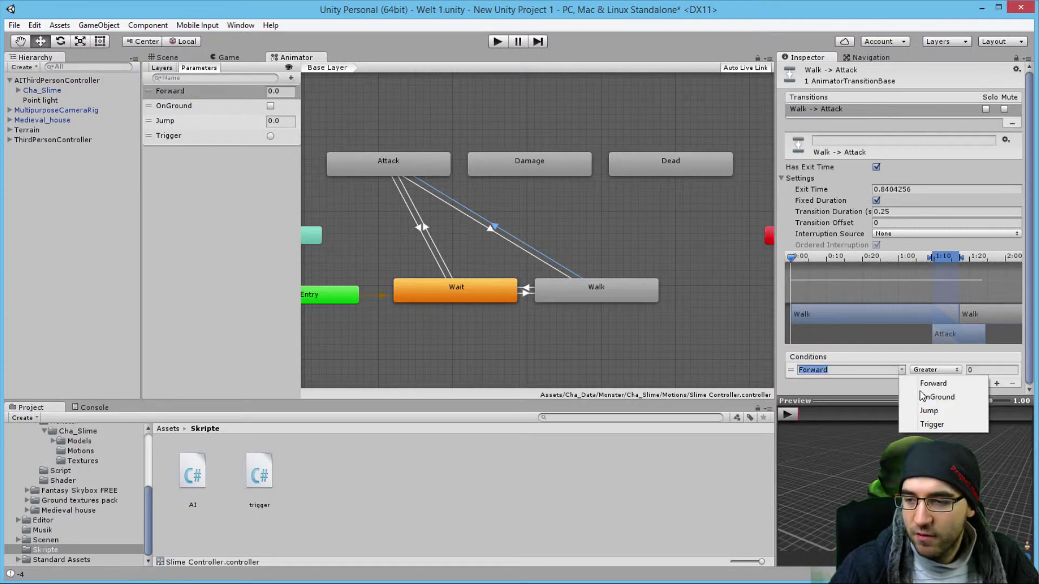
pyautogui.click(931, 424)
# Step: Shift the Attack clip and blend earlier in Walk, previewing until exit time is about 0.59, offset 0
pyautogui.moveTo(947, 341); pyautogui.dragTo(940, 336)
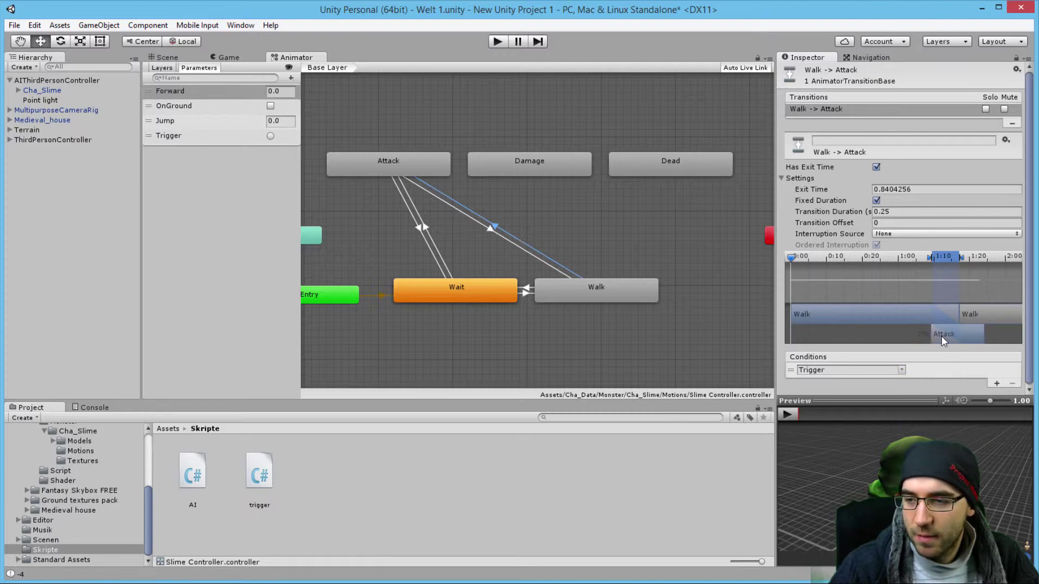
pyautogui.moveTo(940, 335); pyautogui.dragTo(943, 337)
pyautogui.click(786, 414)
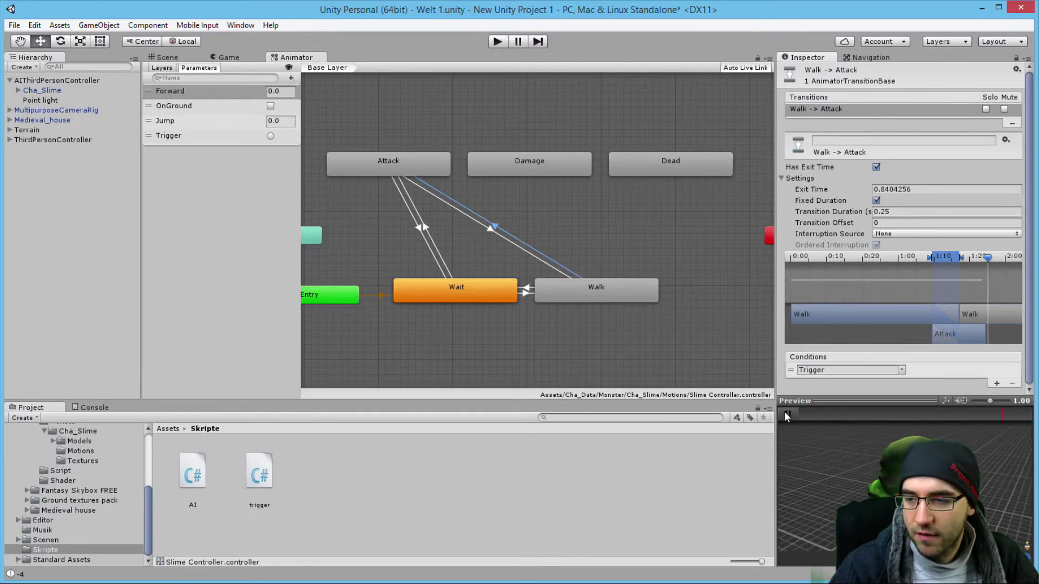
pyautogui.moveTo(942, 334); pyautogui.dragTo(914, 332)
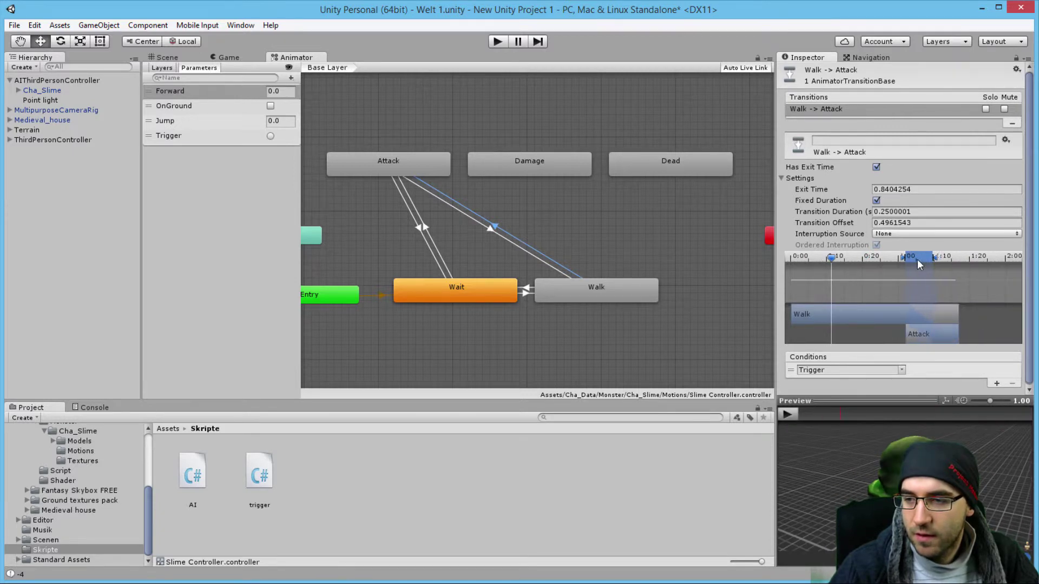
pyautogui.moveTo(923, 258); pyautogui.dragTo(912, 258)
pyautogui.click(794, 414)
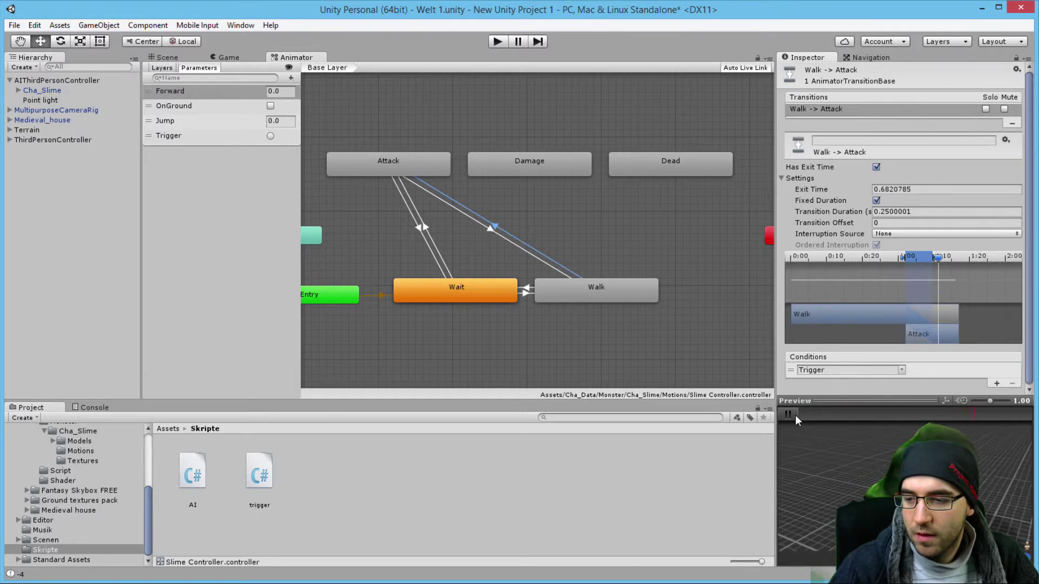
pyautogui.moveTo(916, 332); pyautogui.dragTo(910, 334)
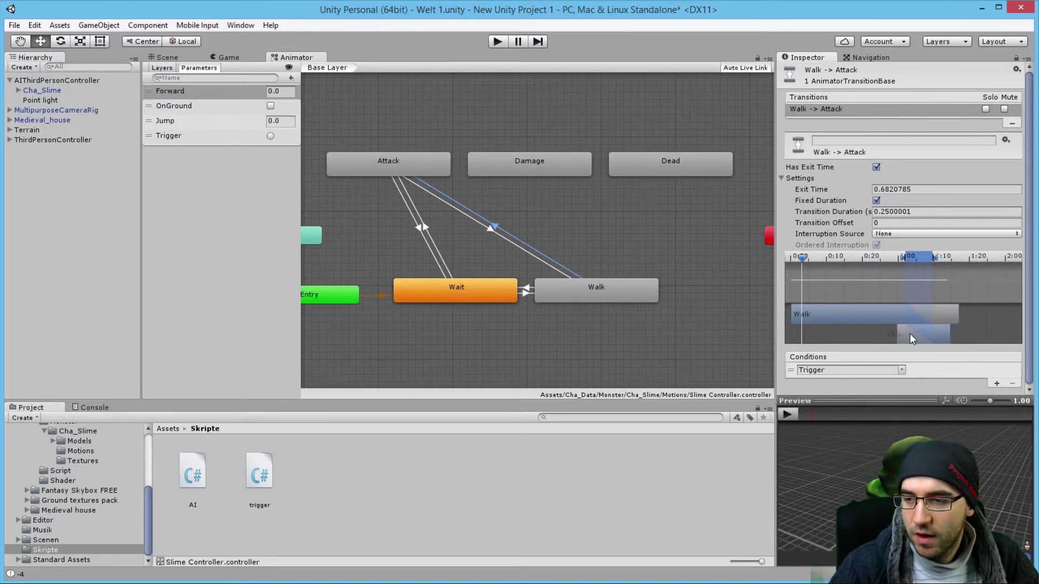
pyautogui.moveTo(910, 259); pyautogui.dragTo(904, 258)
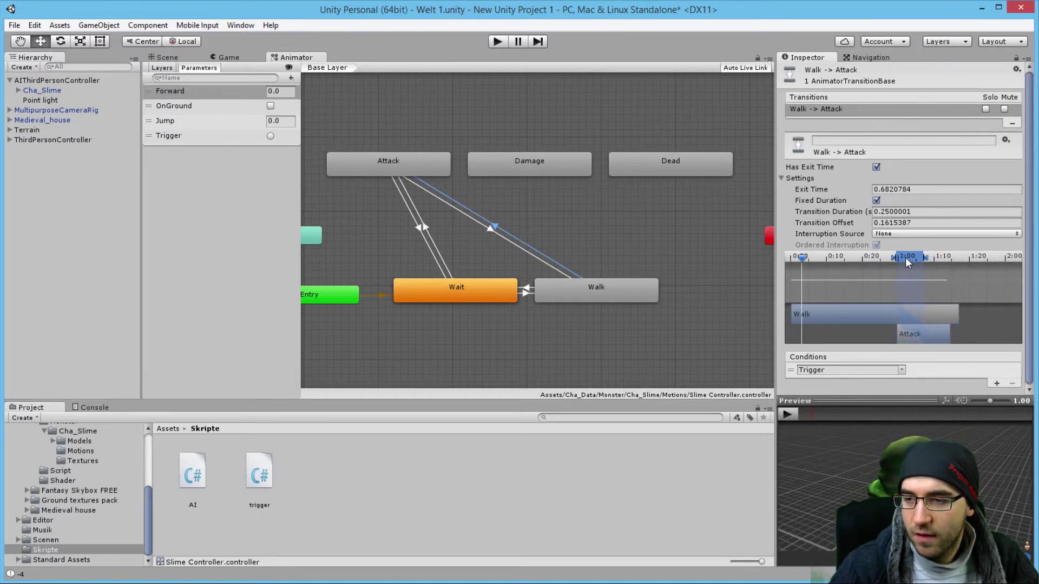
pyautogui.click(788, 415)
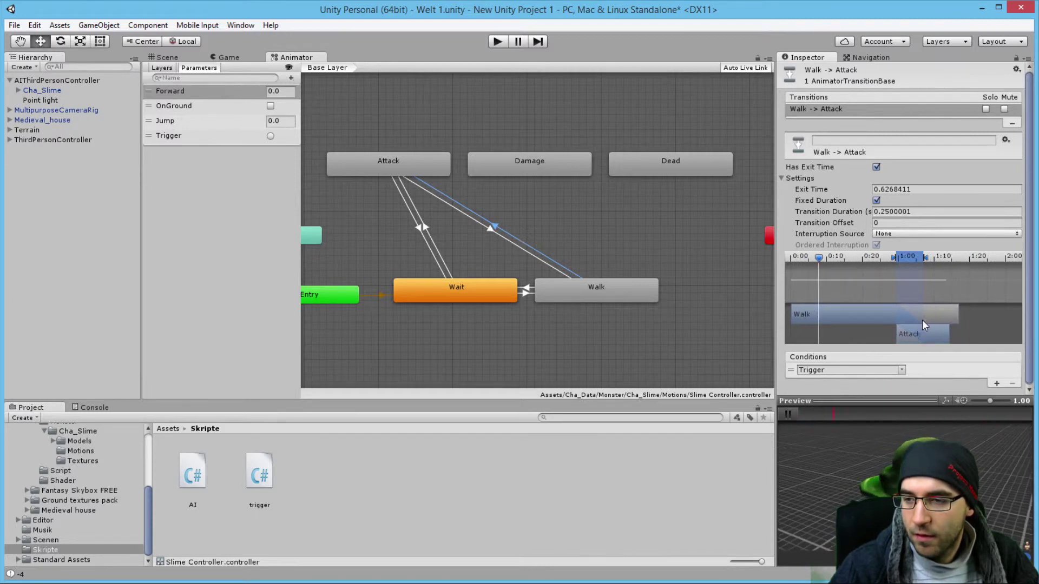
pyautogui.moveTo(908, 333); pyautogui.dragTo(905, 330)
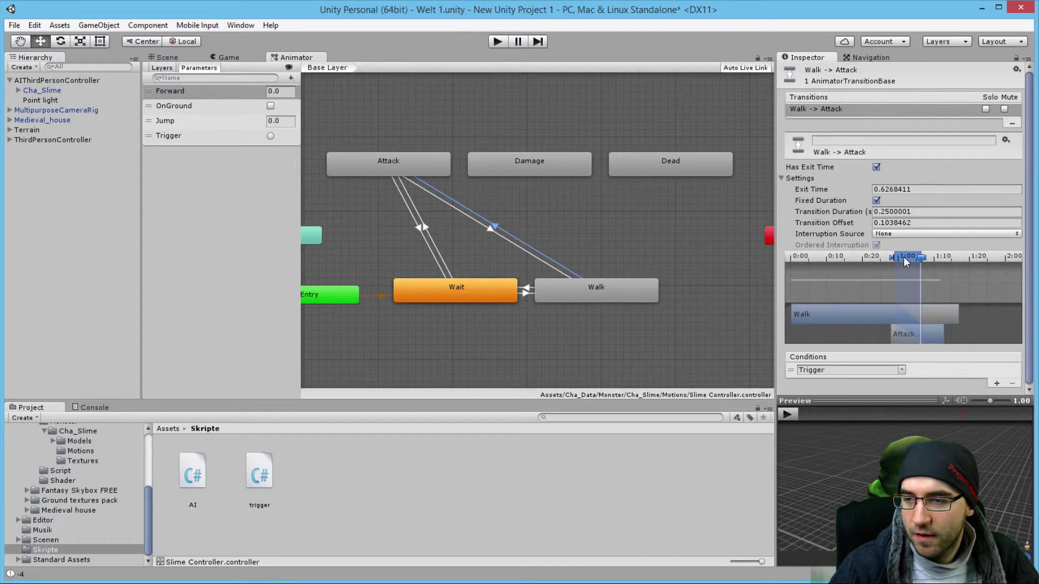
pyautogui.click(788, 415)
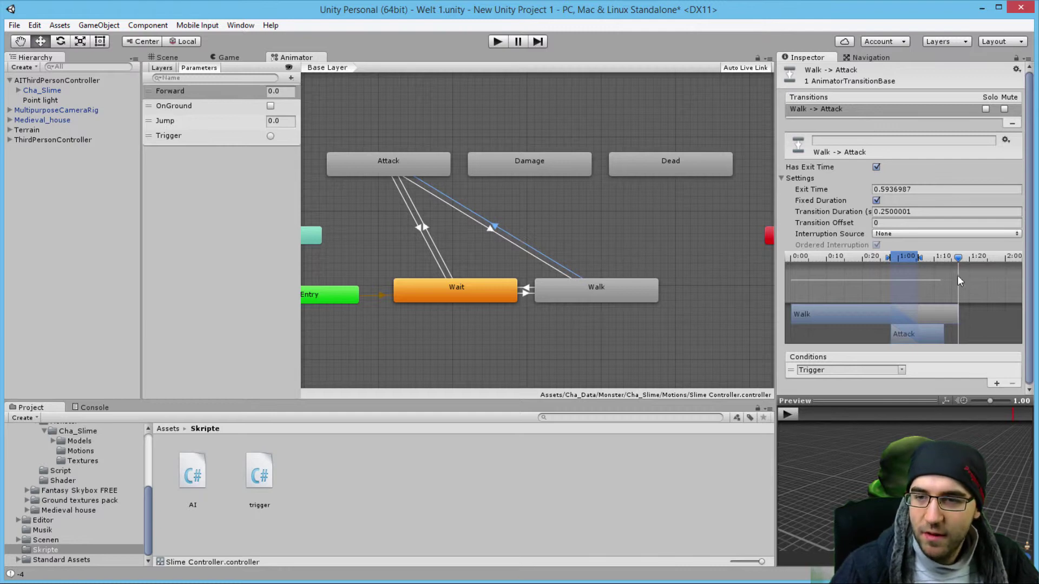
pyautogui.click(609, 311)
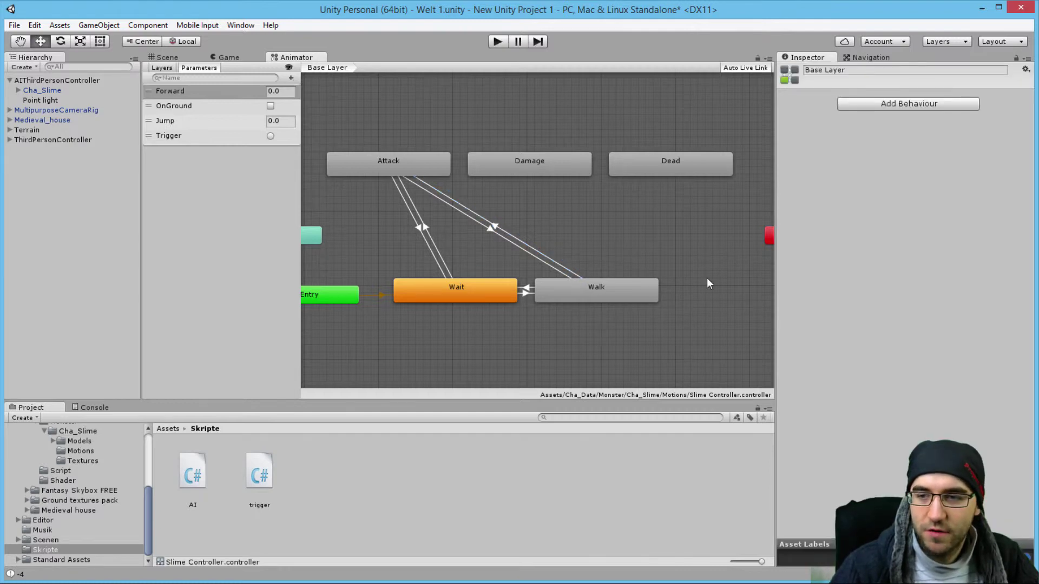
# Step: Play-test in the Game view until the slime chases and reaches the player, then stop
pyautogui.click(169, 57)
pyautogui.click(228, 57)
pyautogui.click(497, 41)
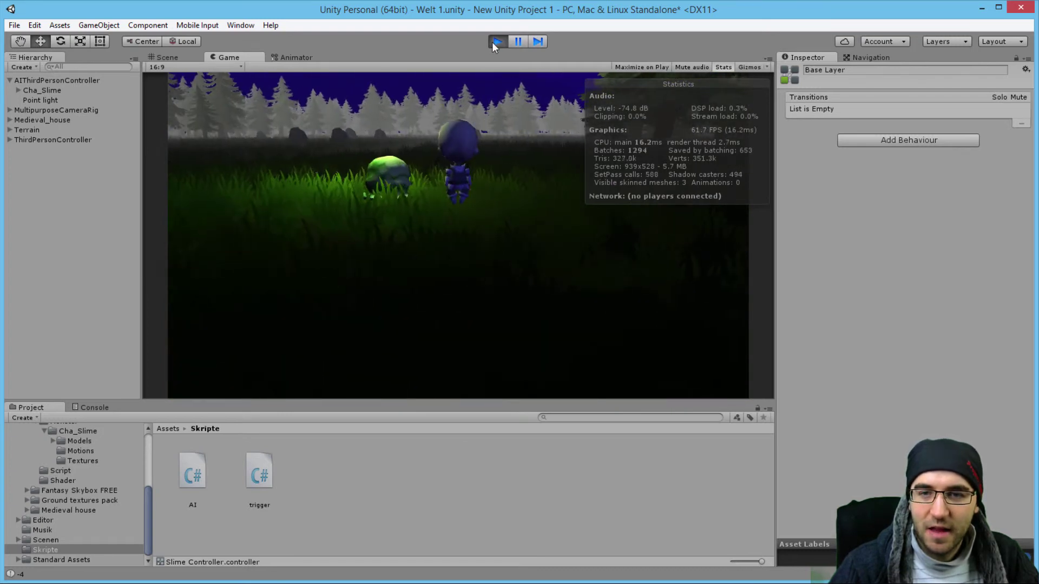
pyautogui.click(501, 43)
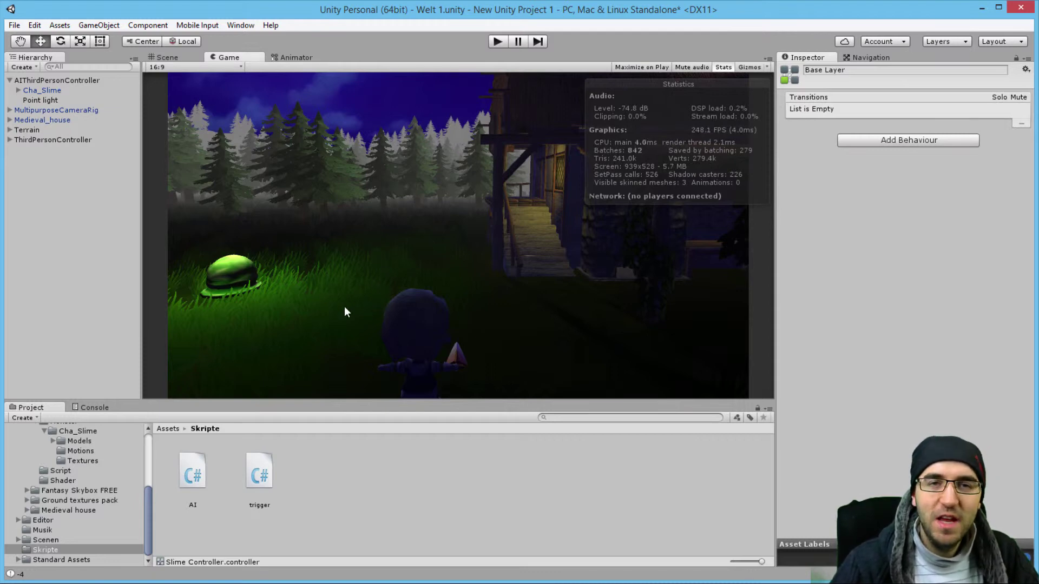
# Step: Inspect the player's ThirdPersonAnimatorController graph up to its Exit node, then reselect the slime enemy
pyautogui.click(65, 140)
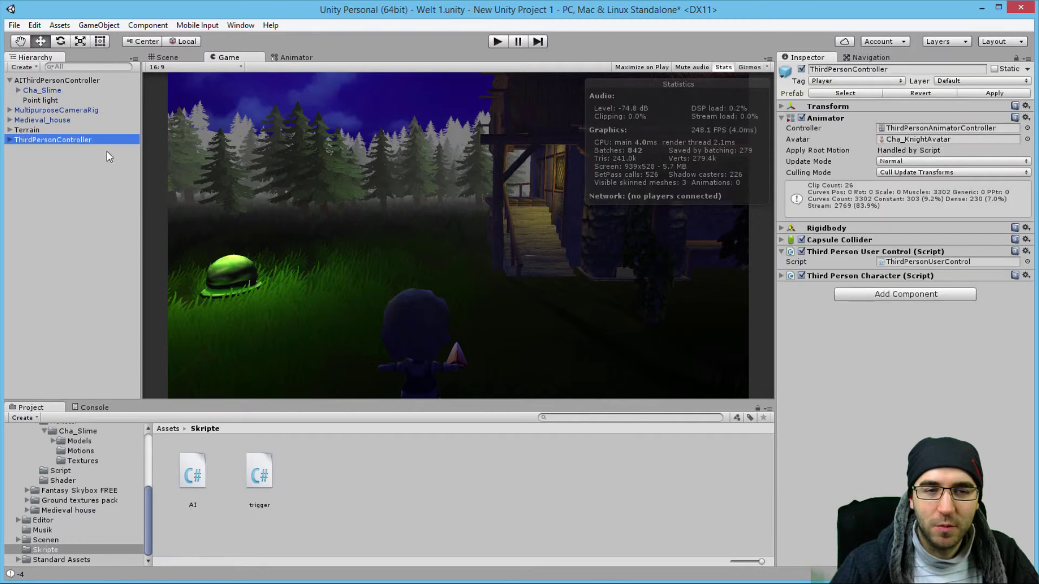
pyautogui.click(294, 58)
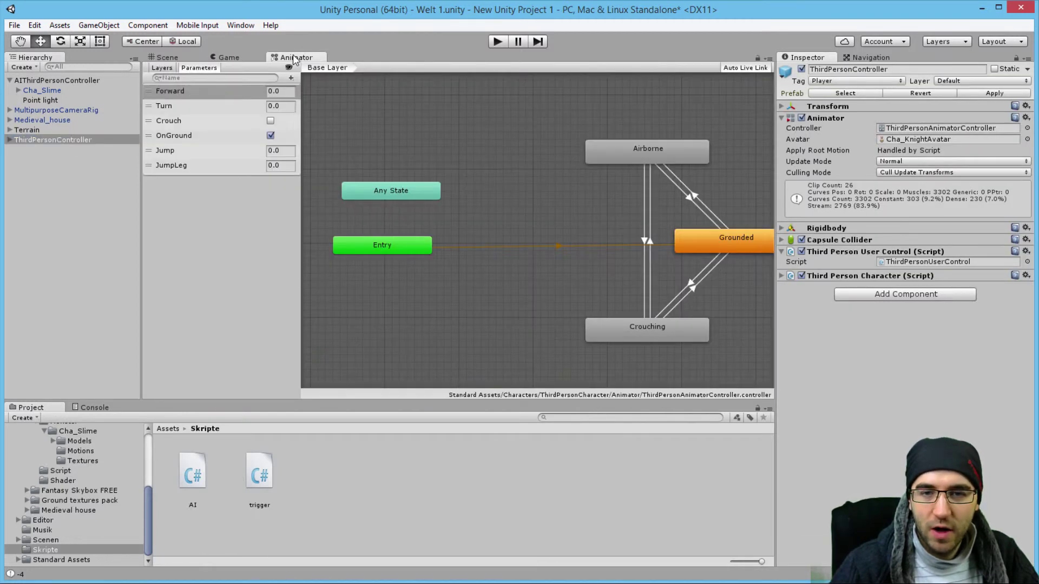
pyautogui.rightClick(527, 199)
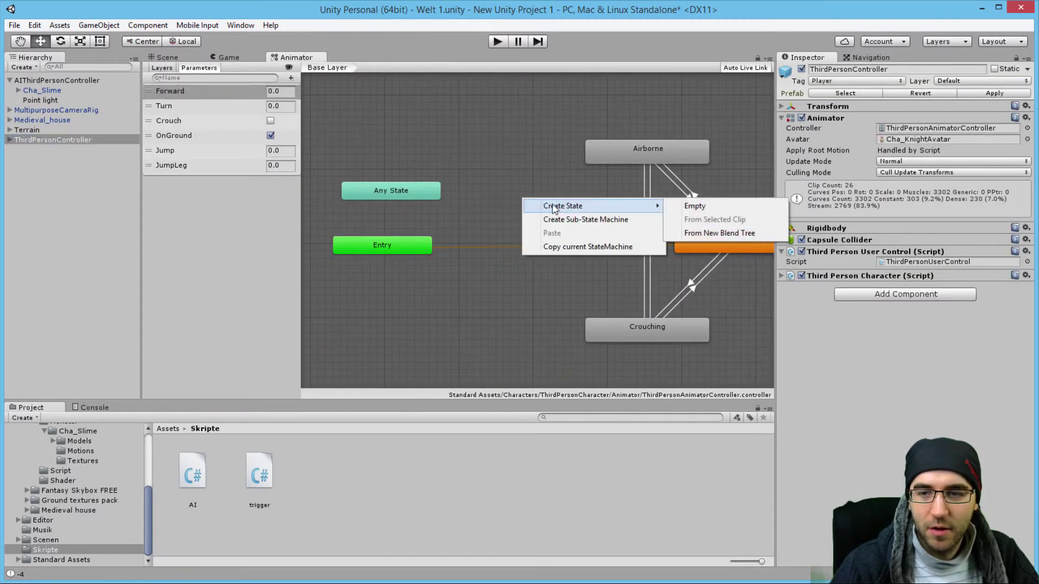
pyautogui.click(534, 161)
pyautogui.moveTo(553, 206); pyautogui.dragTo(399, 201, button='middle')
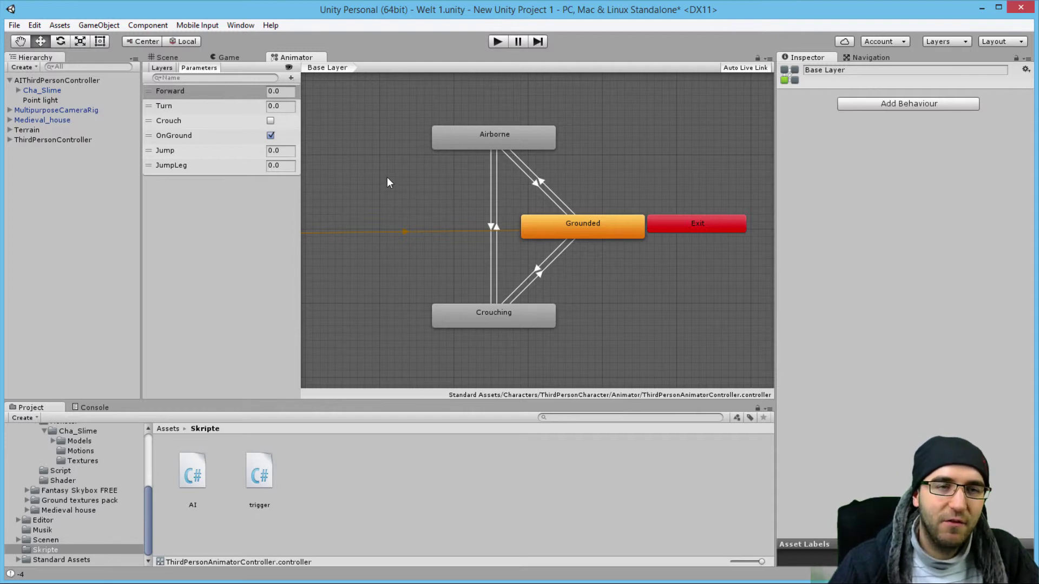
pyautogui.click(81, 80)
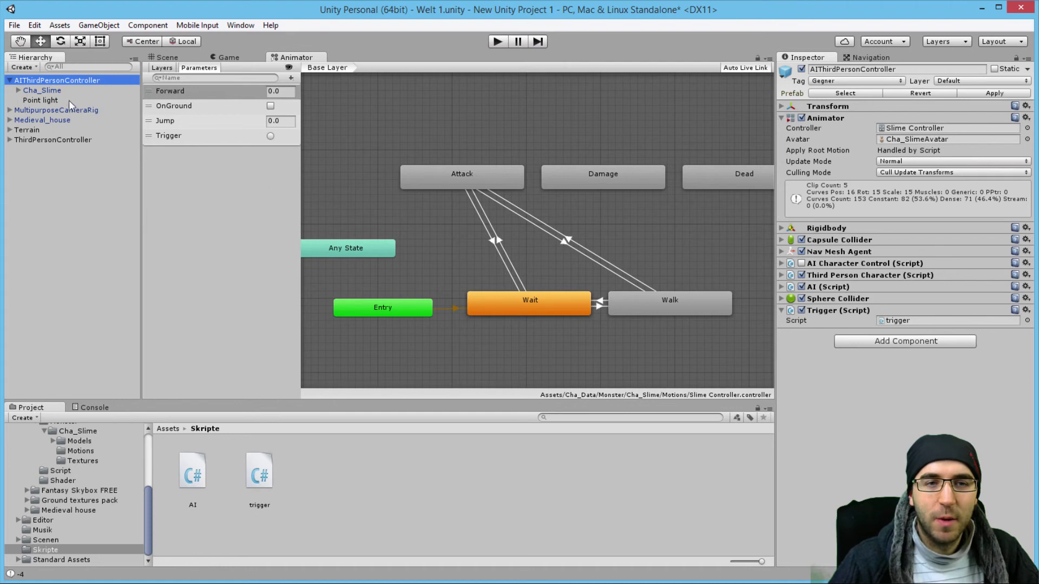
# Step: Frame the glowing slime enemy in the Scene view with F
pyautogui.click(168, 58)
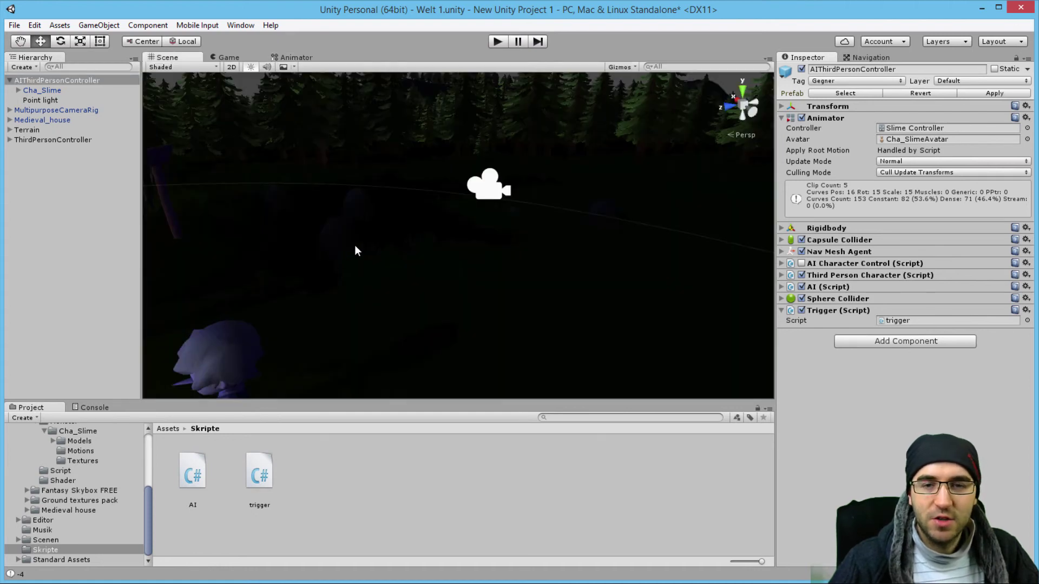
pyautogui.press('f')
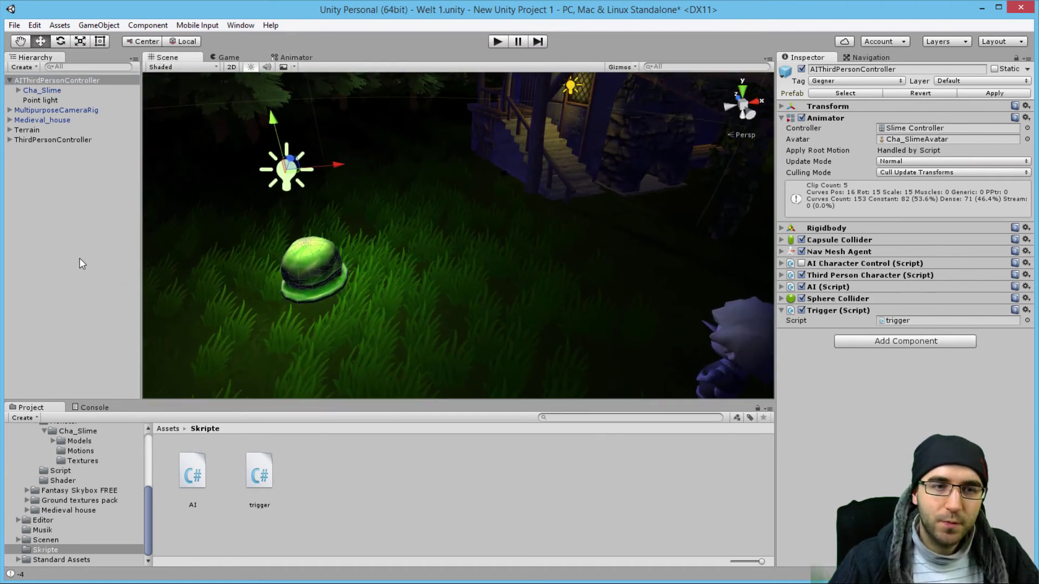